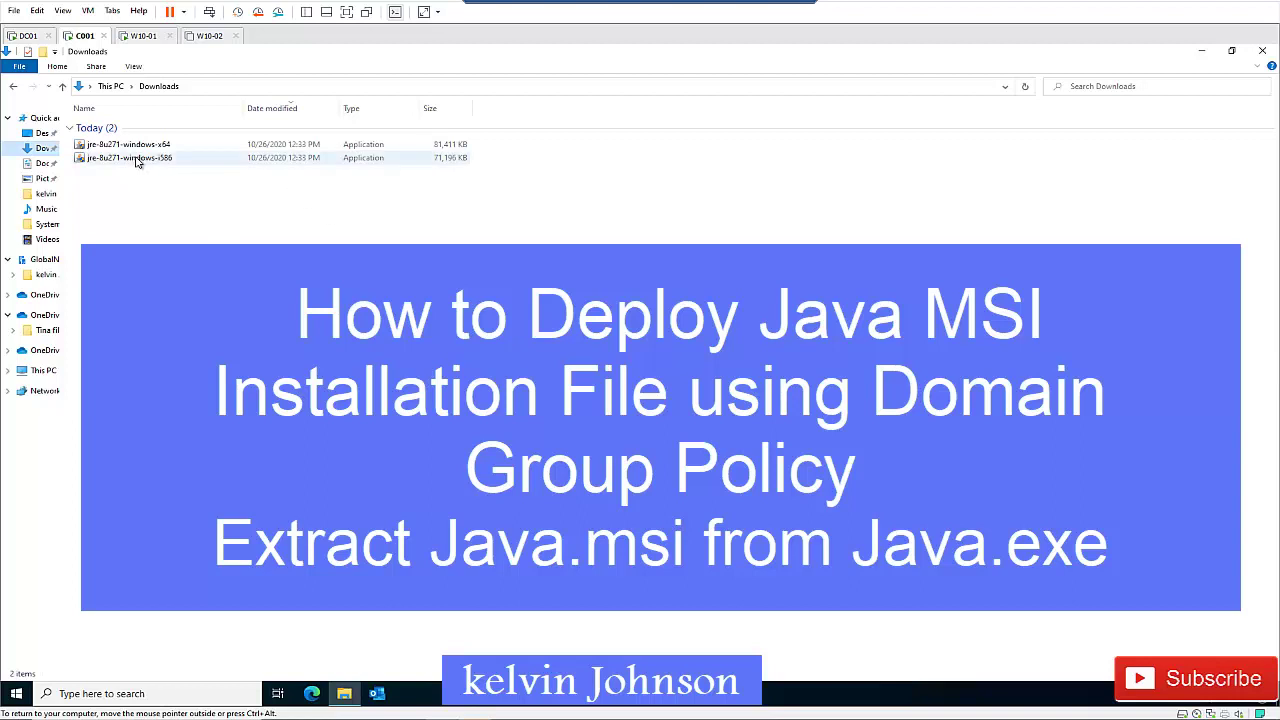
Check the file properties of the jre-8u271-windows-i586 installer in Downloads, and close them.
{"action": "left_click", "coordinate": [100, 160]}
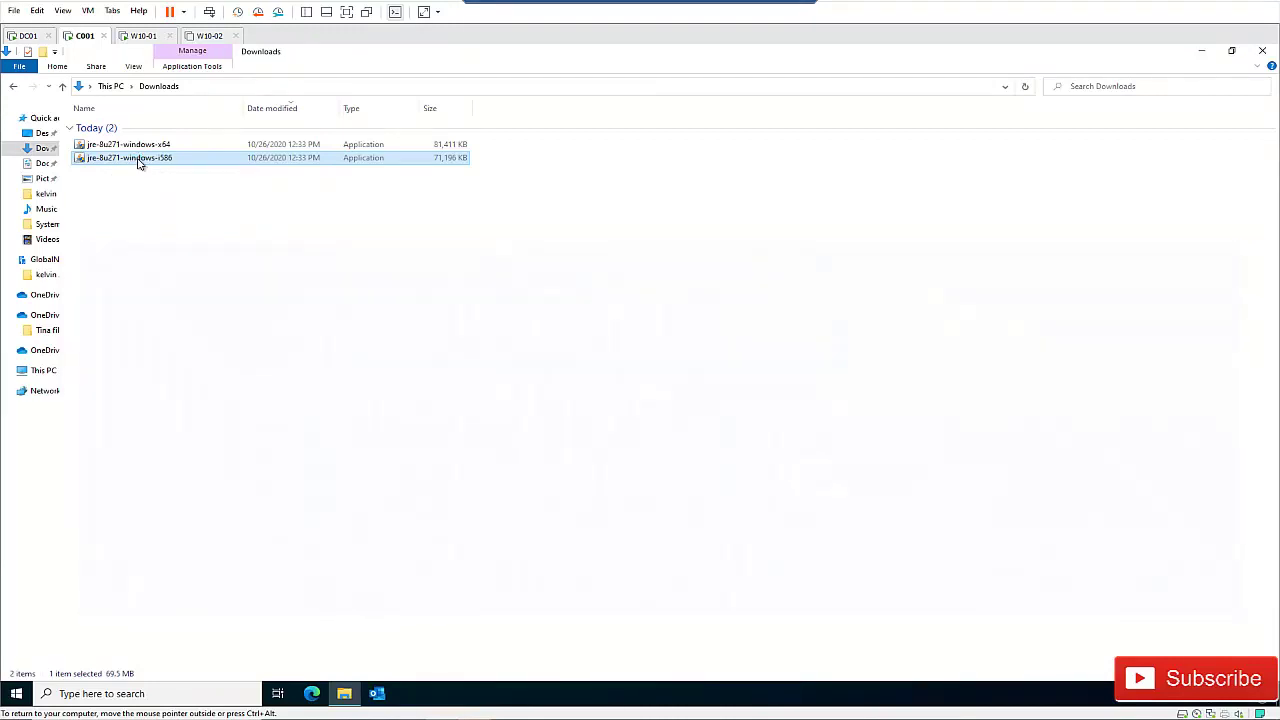
{"action": "right_click", "coordinate": [138, 159]}
{"action": "left_click", "coordinate": [180, 539]}
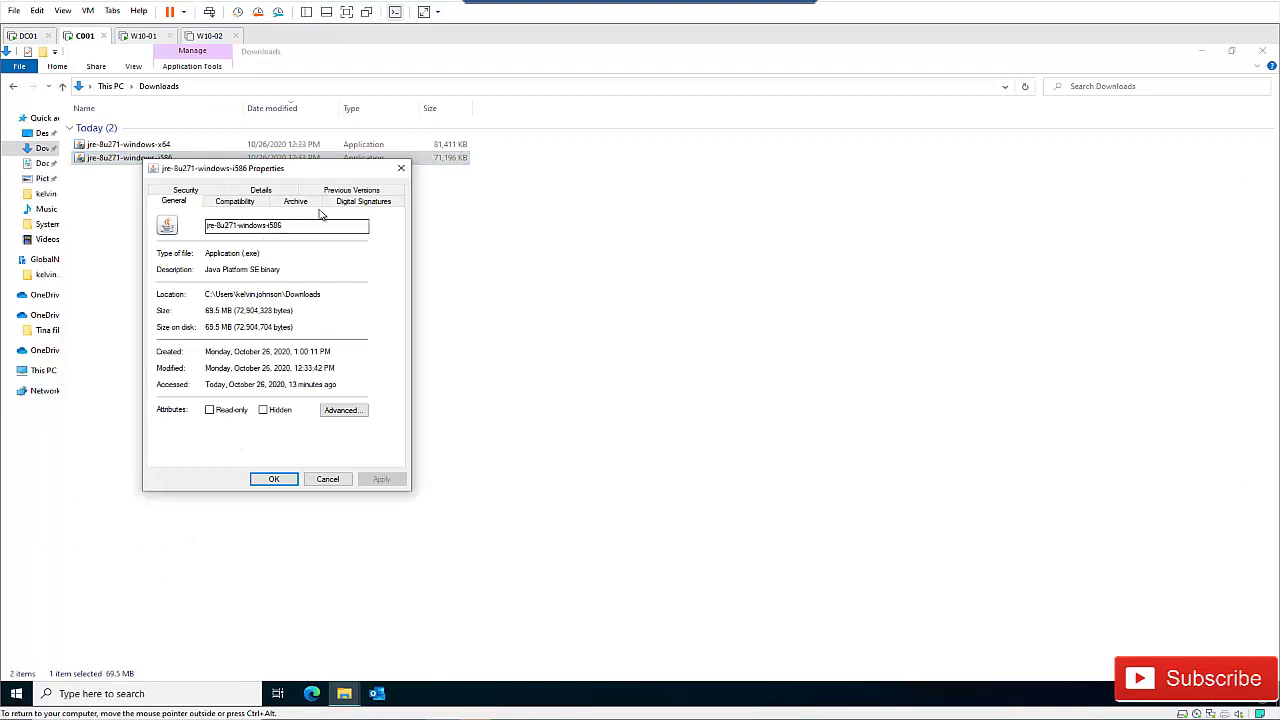
{"action": "left_click", "coordinate": [401, 169]}
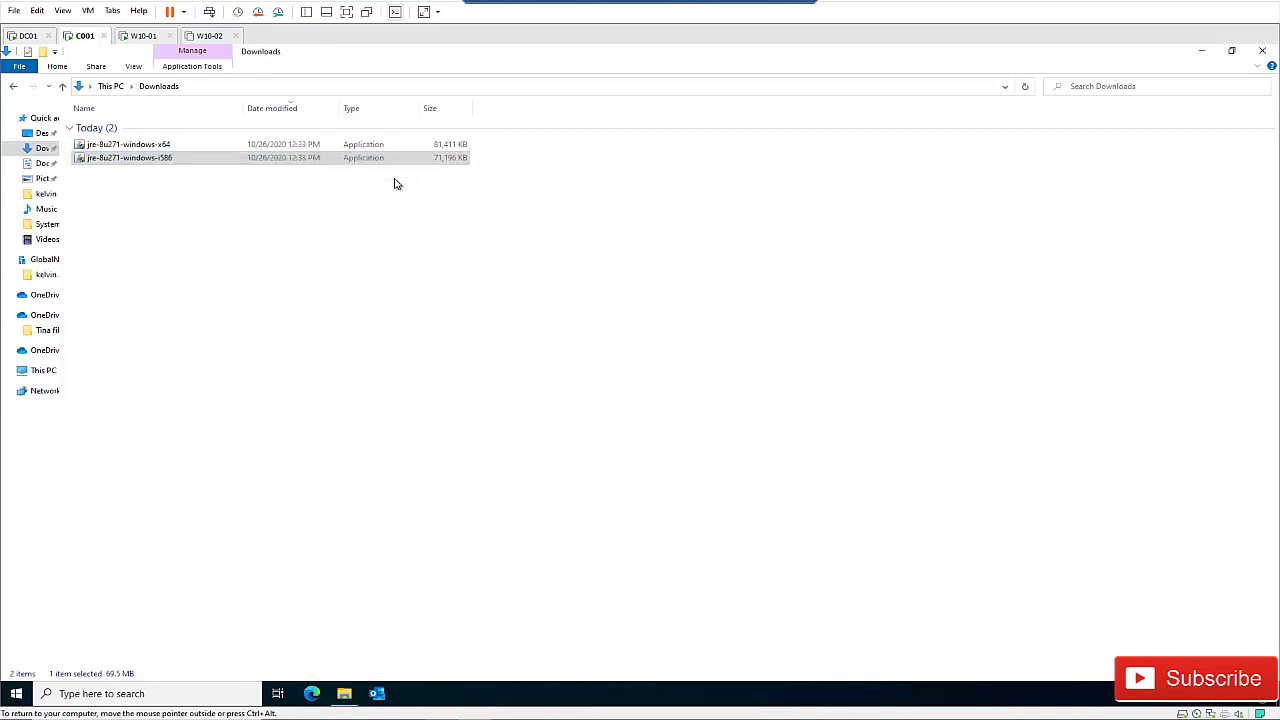
Run the jre-8u271-windows-i586 installer and allow it to make changes to the device.
{"action": "double_click", "coordinate": [144, 160]}
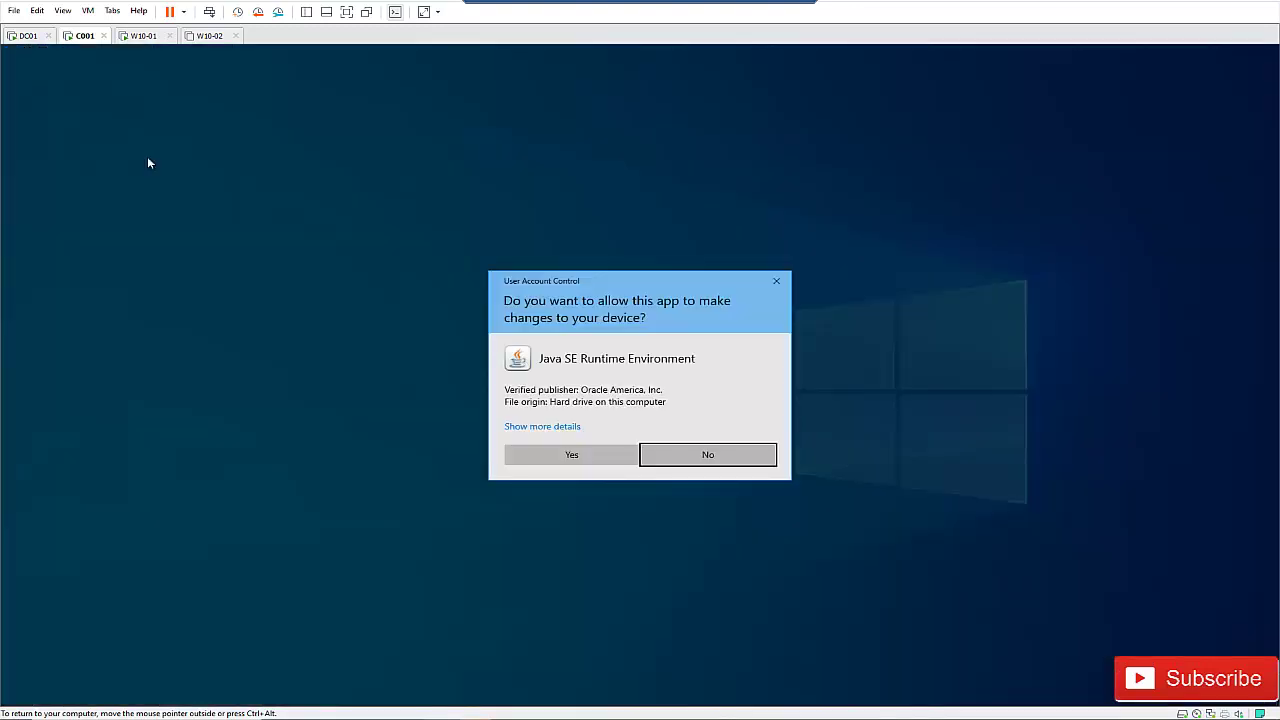
{"action": "left_click", "coordinate": [571, 455]}
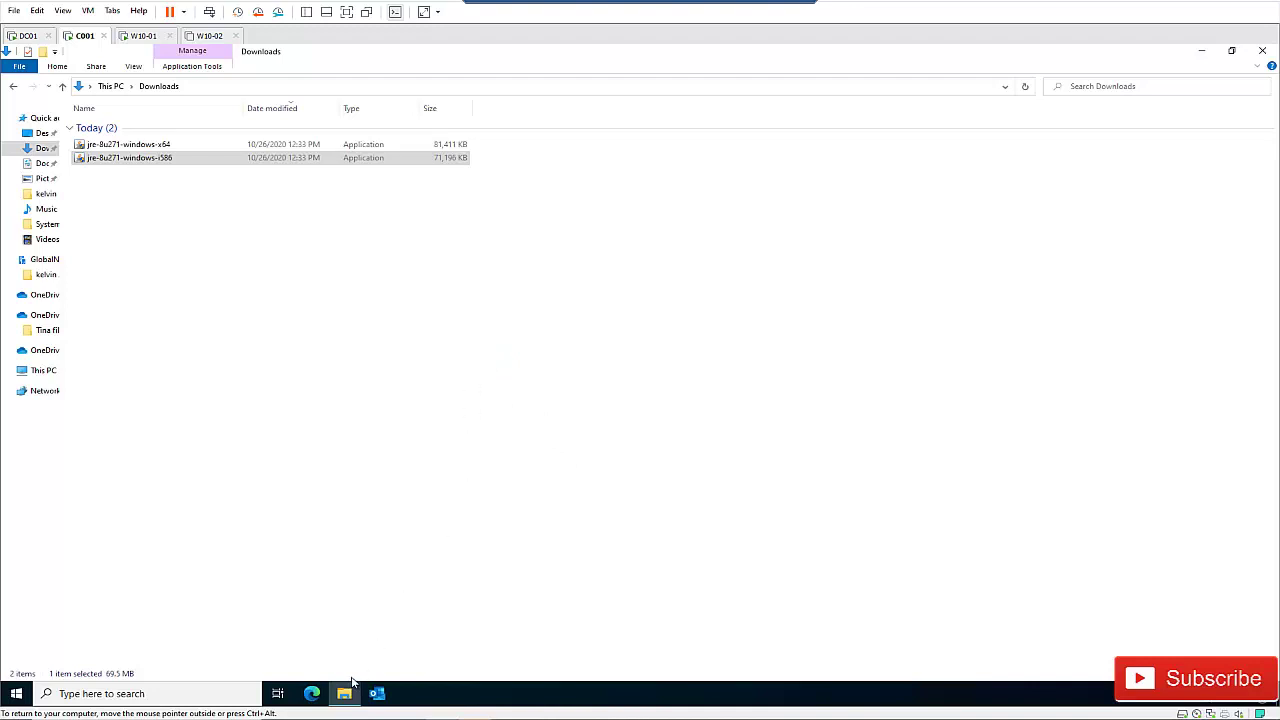
Open the signed-in user's profile folder under C:\Users and show hidden items.
{"action": "left_click", "coordinate": [42, 371]}
{"action": "double_click", "coordinate": [110, 195]}
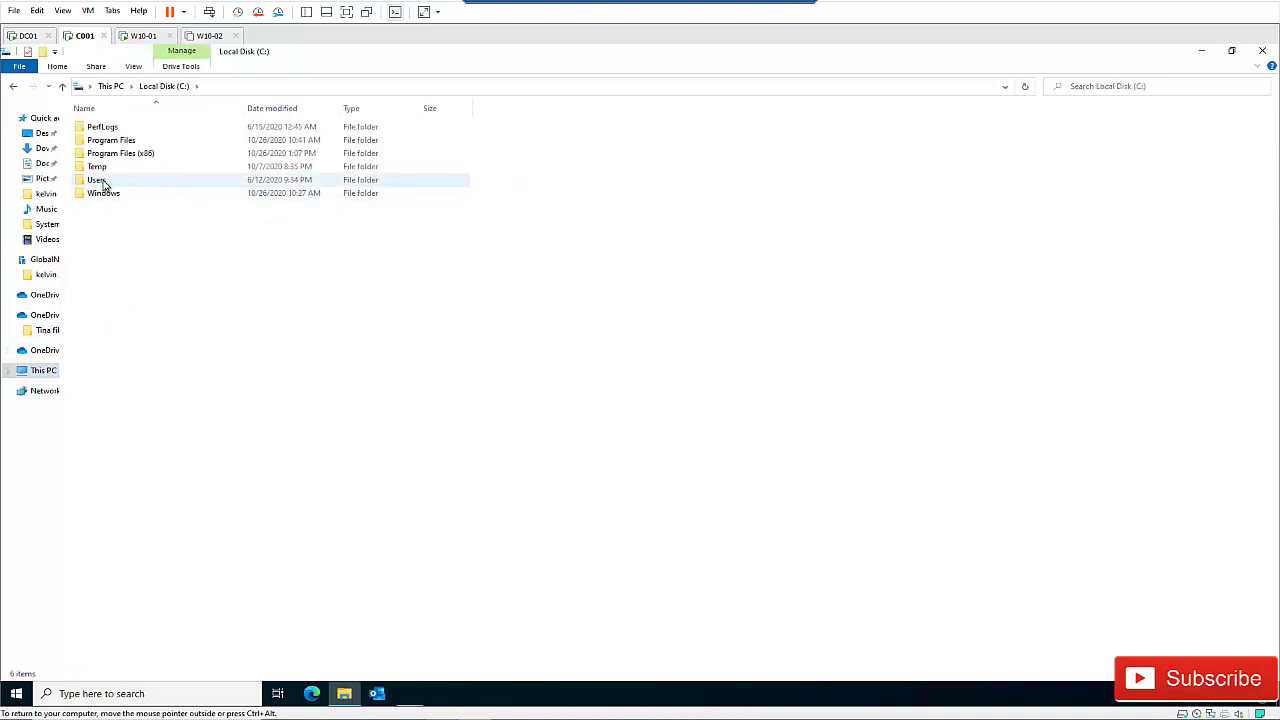
{"action": "double_click", "coordinate": [108, 180]}
{"action": "double_click", "coordinate": [113, 141]}
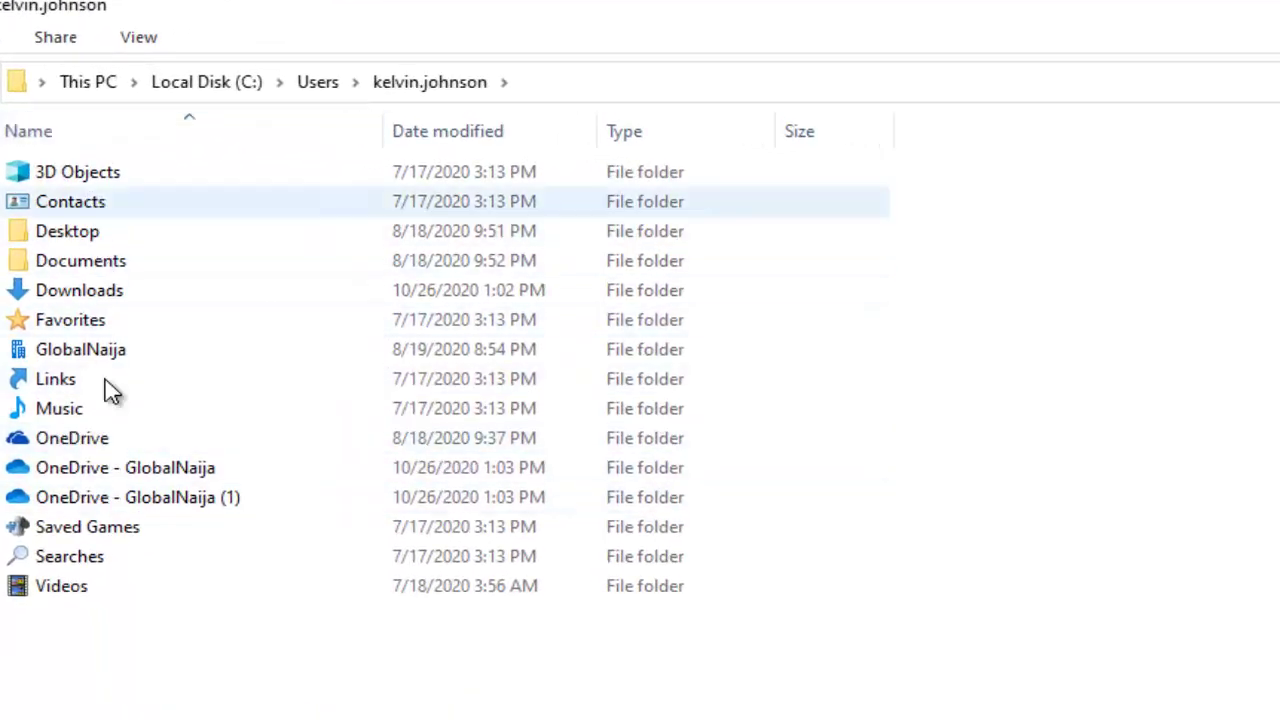
{"action": "left_click", "coordinate": [146, 46]}
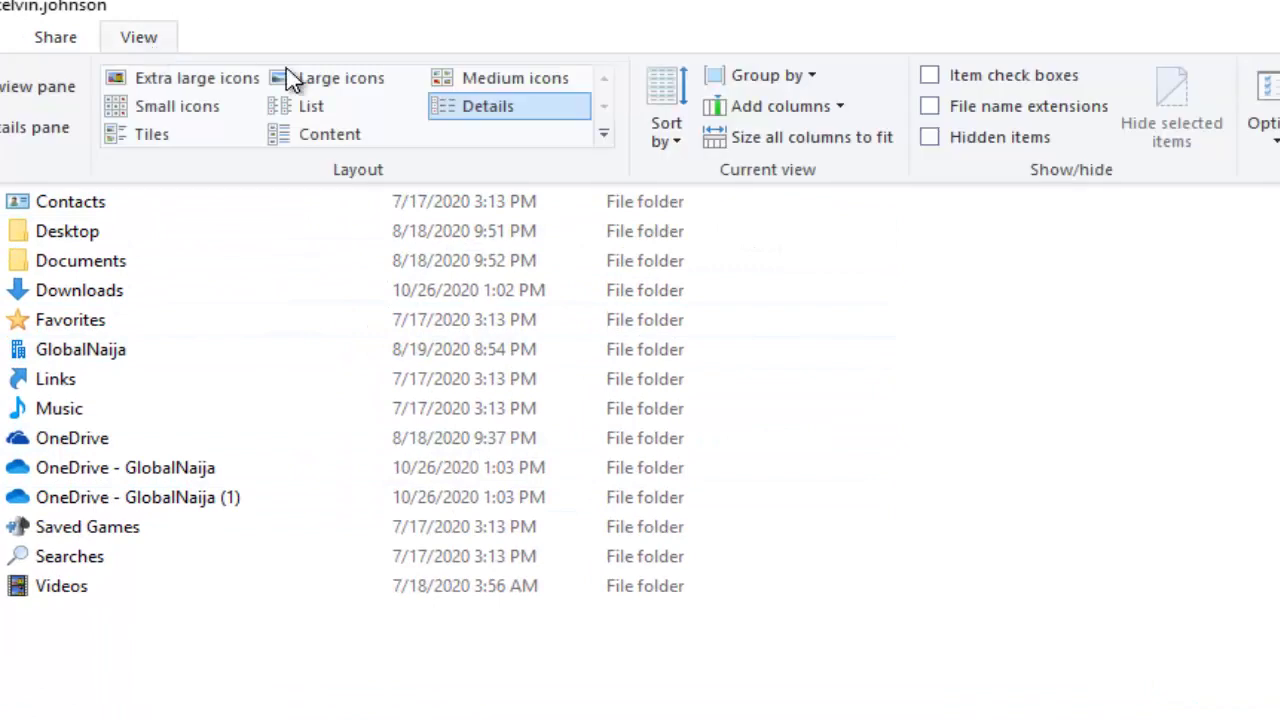
{"action": "left_click", "coordinate": [930, 138]}
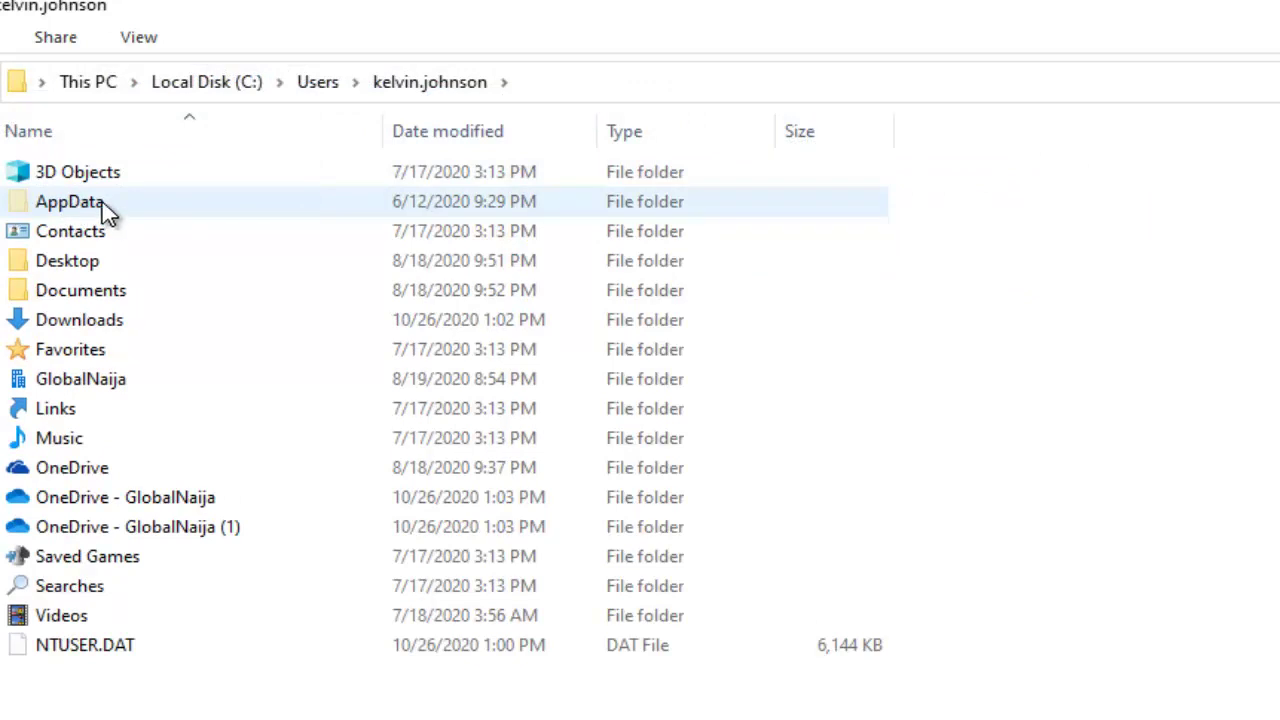
Open the profile's AppData\LocalLow\Oracle\Java\jre1.8.0_271 folder.
{"action": "double_click", "coordinate": [100, 210]}
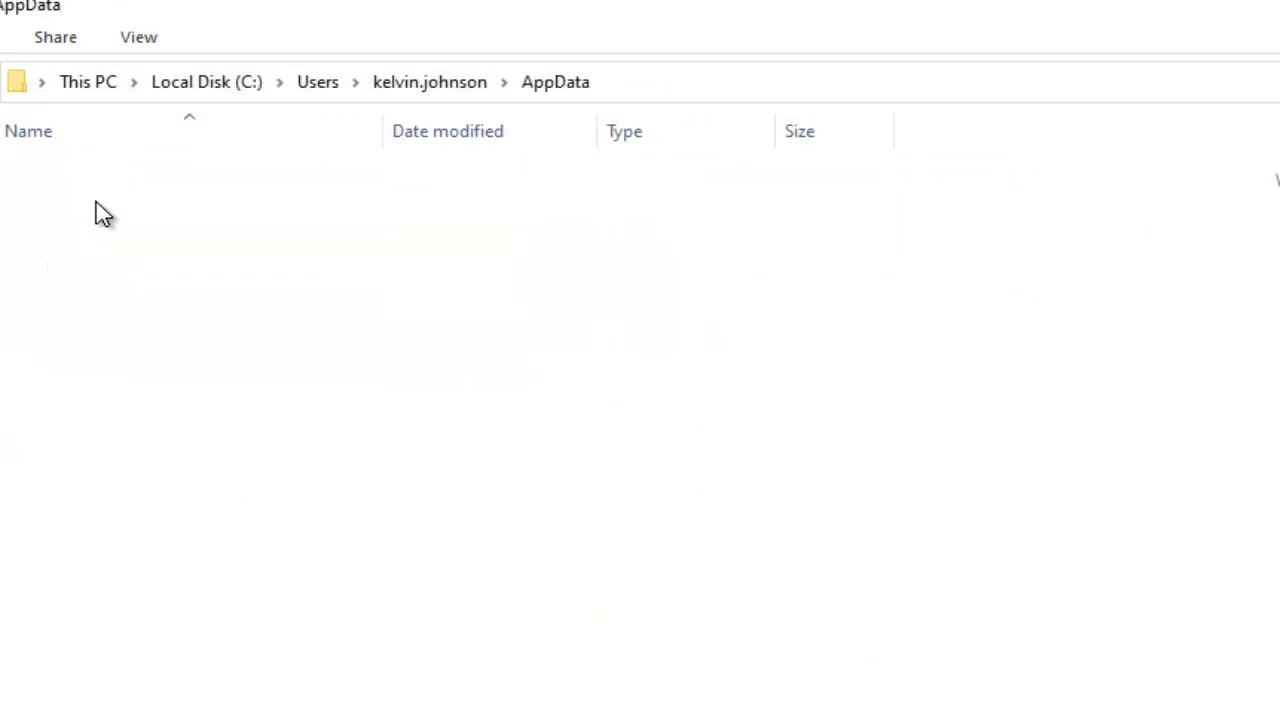
{"action": "double_click", "coordinate": [78, 216]}
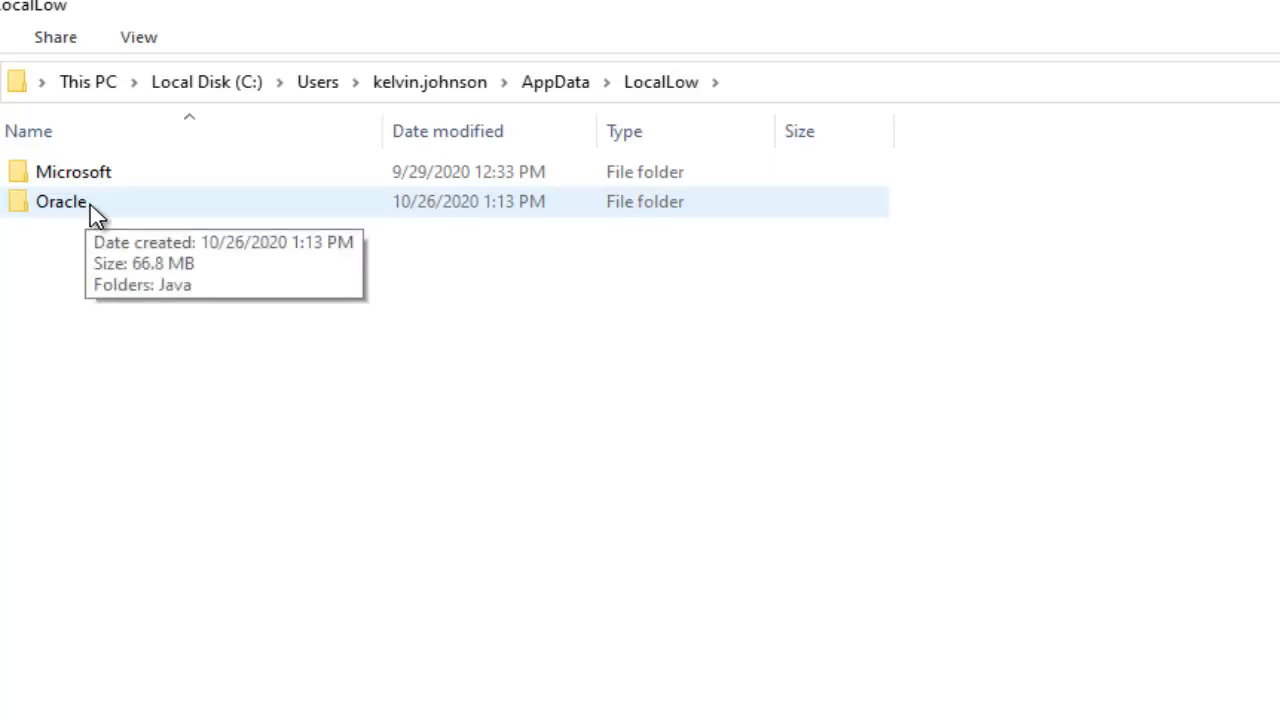
{"action": "double_click", "coordinate": [93, 210]}
{"action": "left_click", "coordinate": [102, 182]}
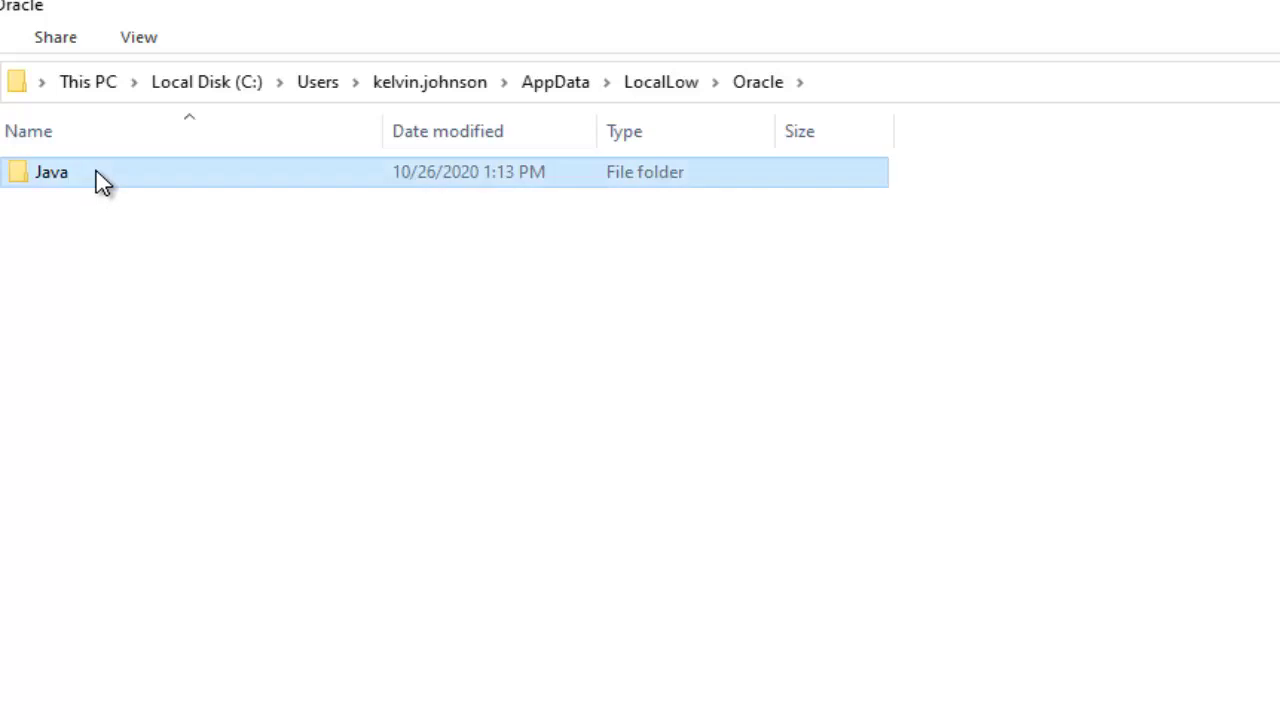
{"action": "double_click", "coordinate": [102, 182]}
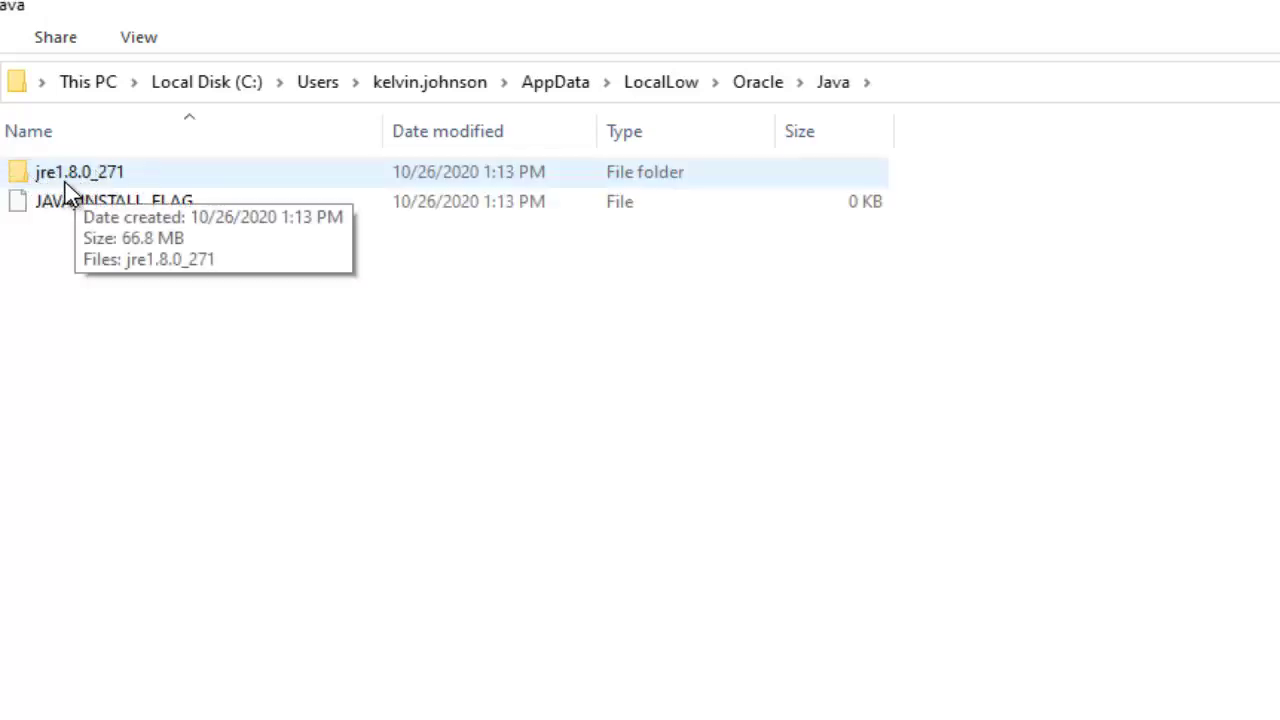
{"action": "double_click", "coordinate": [108, 182]}
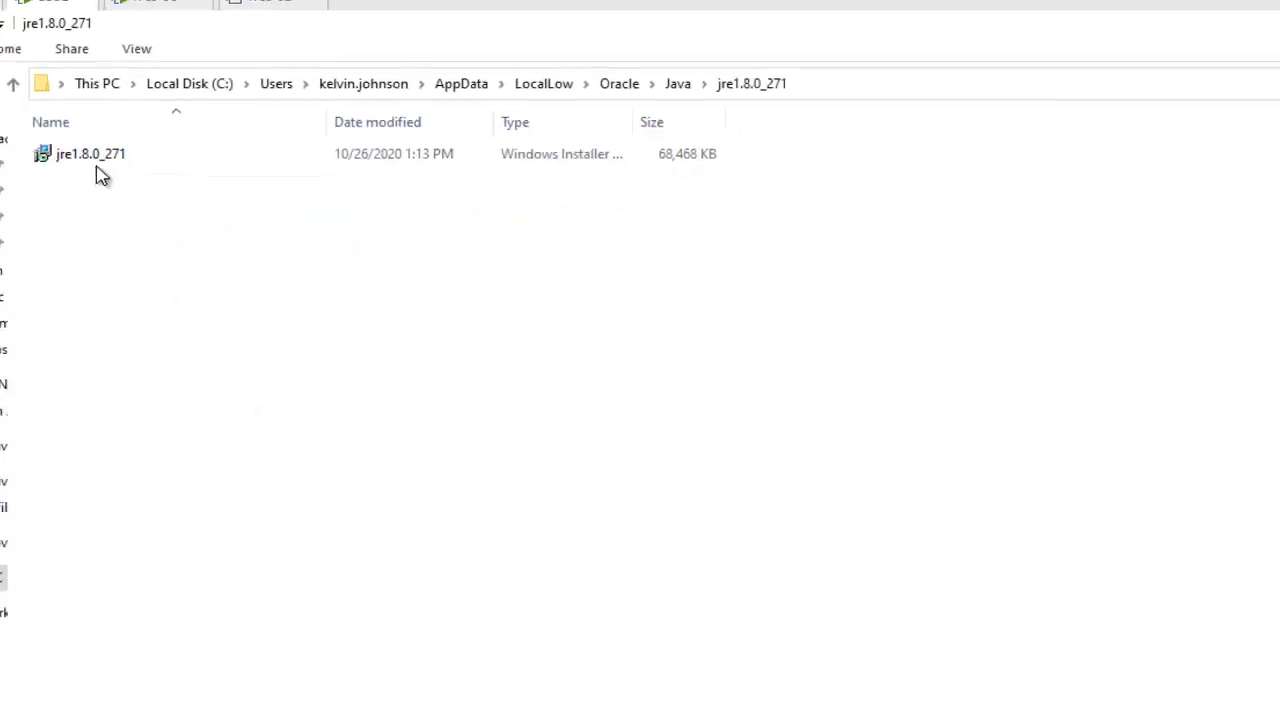
Check the file type of the extracted jre1.8.0_271 package in its properties, and close them.
{"action": "right_click", "coordinate": [100, 153]}
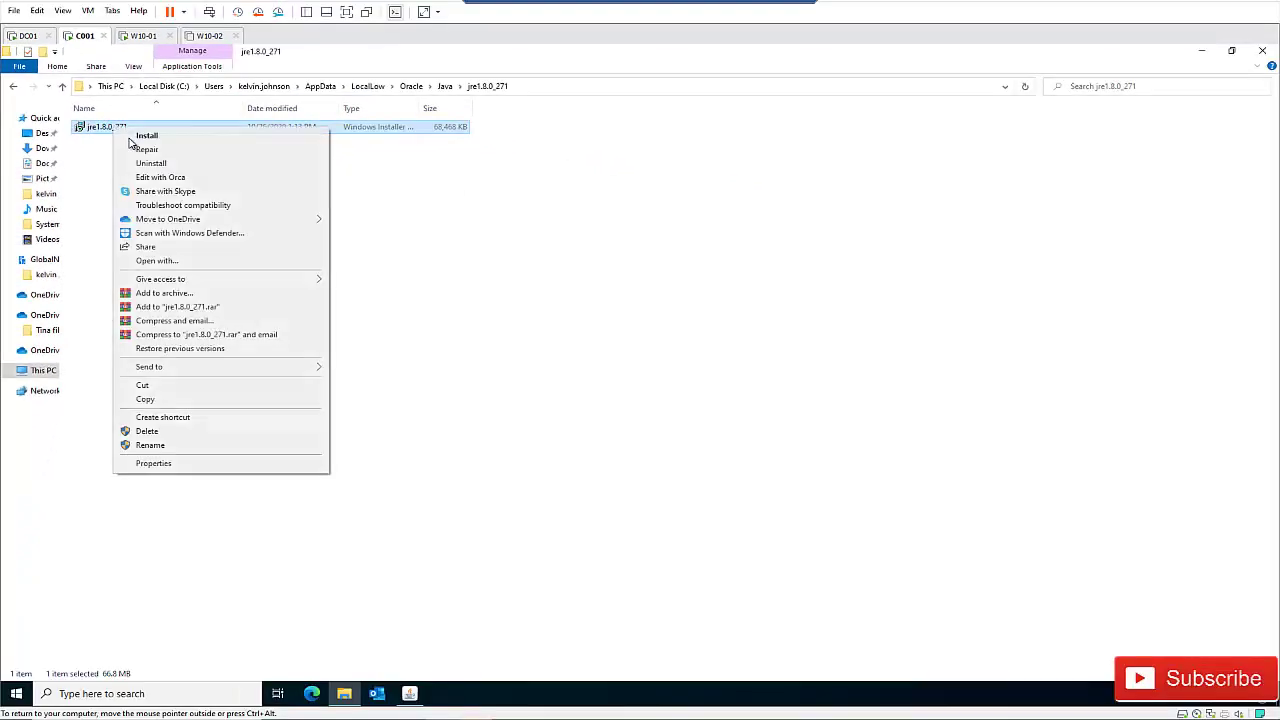
{"action": "left_click", "coordinate": [154, 464]}
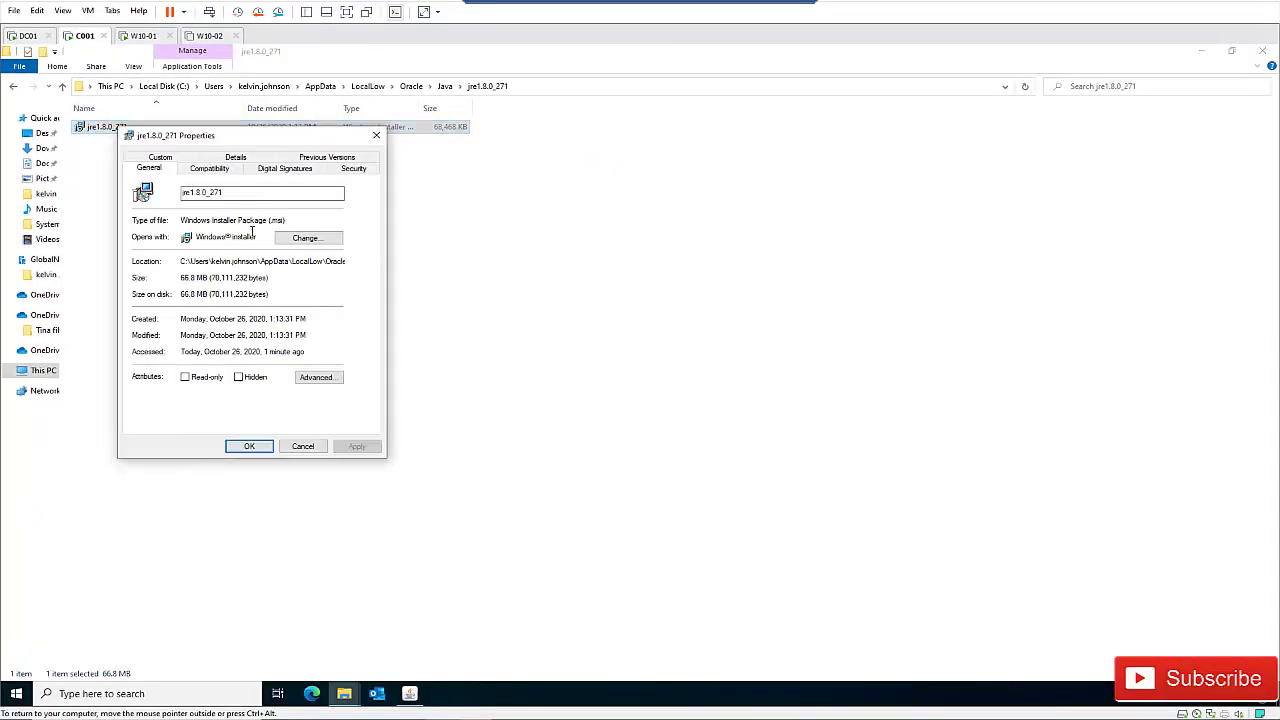
{"action": "left_click", "coordinate": [376, 135]}
Bring up the waiting Java Setup window and cancel the Java installation.
{"action": "left_click", "coordinate": [411, 694]}
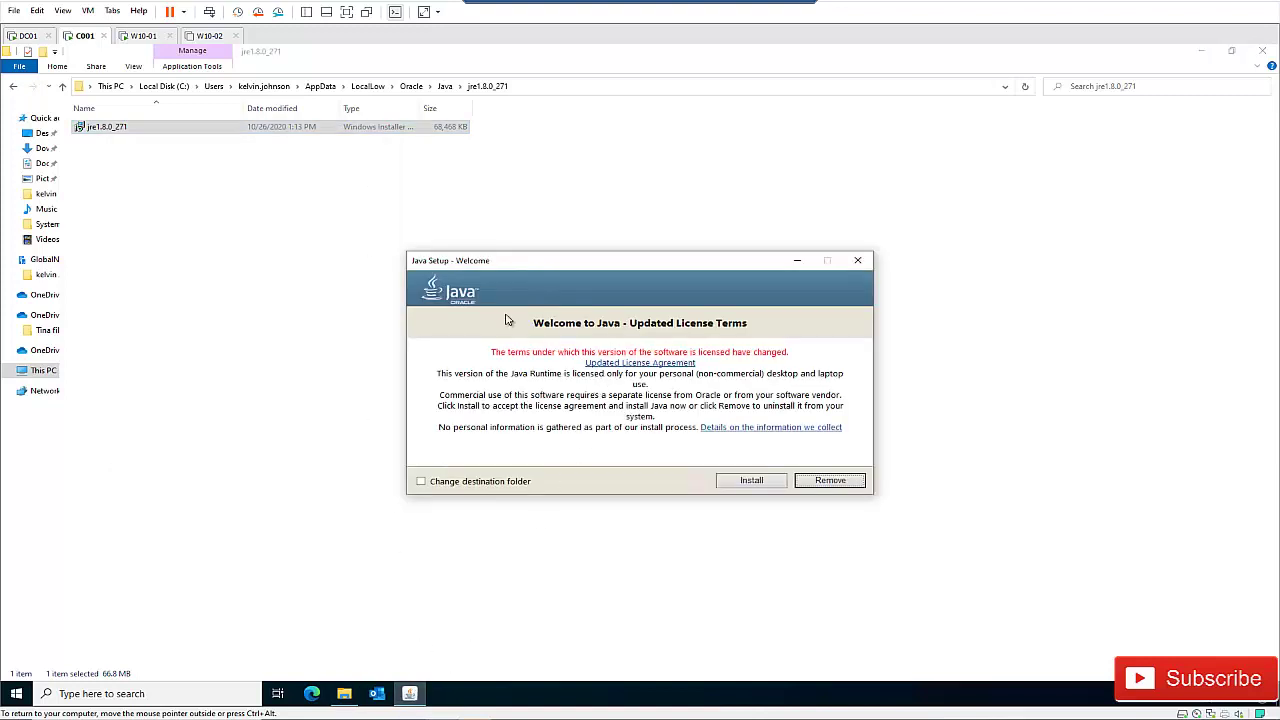
{"action": "left_click", "coordinate": [868, 262]}
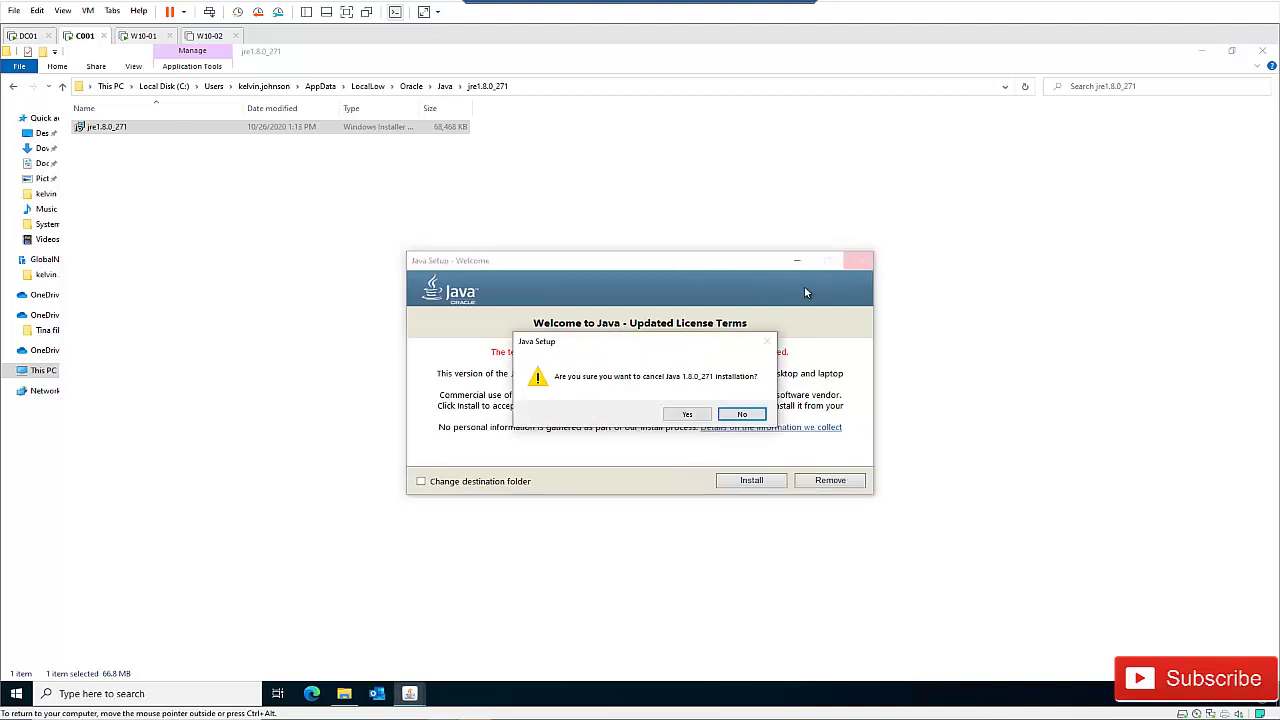
{"action": "left_click", "coordinate": [690, 418]}
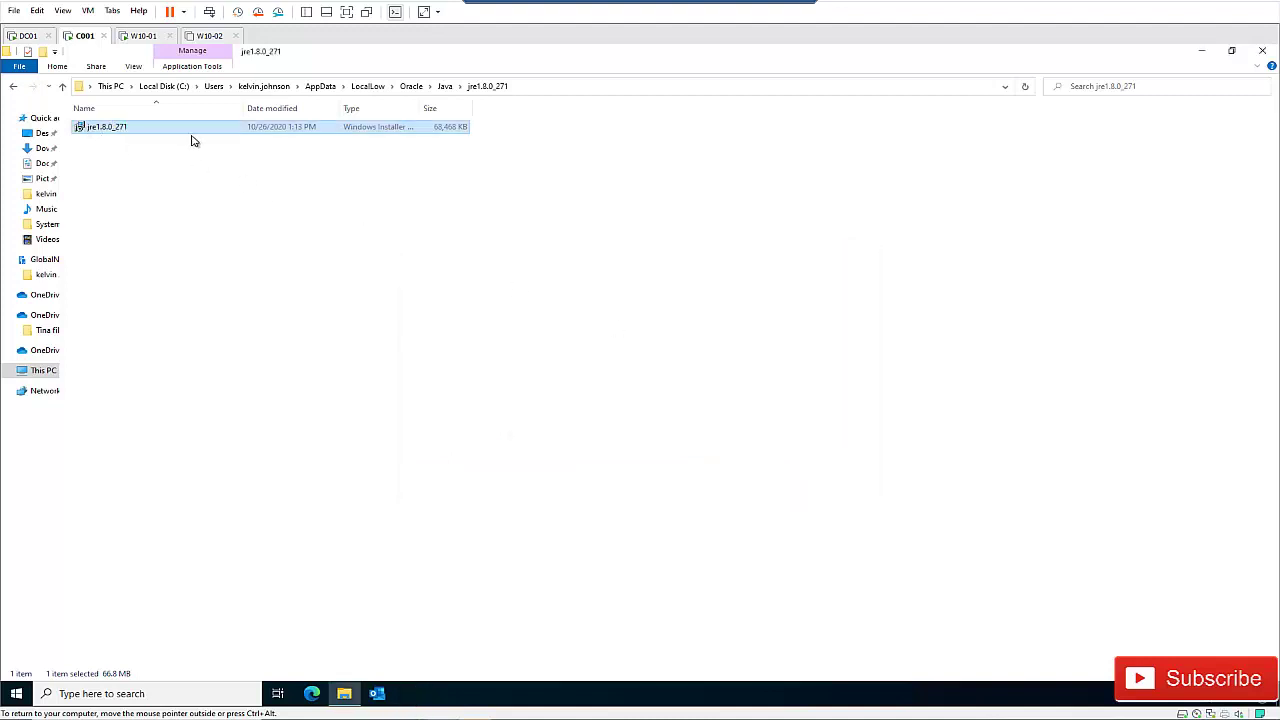
Copy the extracted jre1.8.0_271 installer package into the Downloads folder.
{"action": "right_click", "coordinate": [110, 130]}
{"action": "left_click", "coordinate": [143, 400]}
{"action": "left_click", "coordinate": [42, 150]}
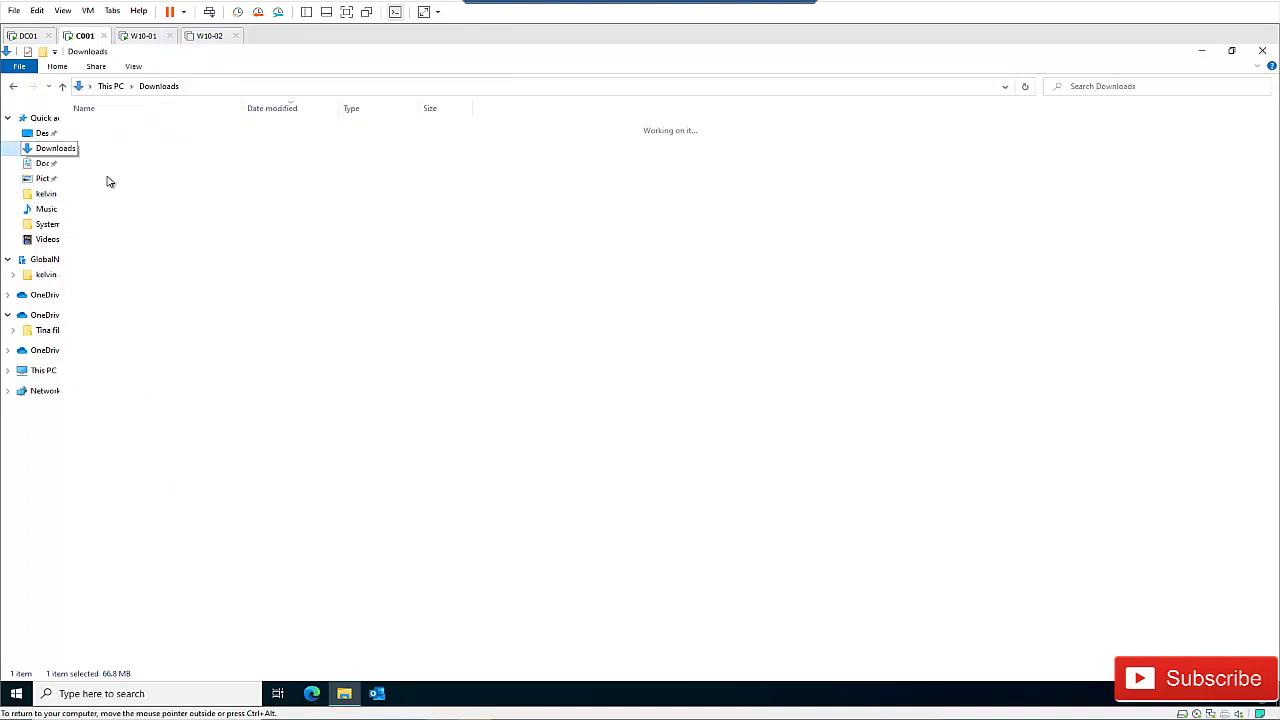
{"action": "right_click", "coordinate": [111, 189]}
{"action": "left_click", "coordinate": [143, 274]}
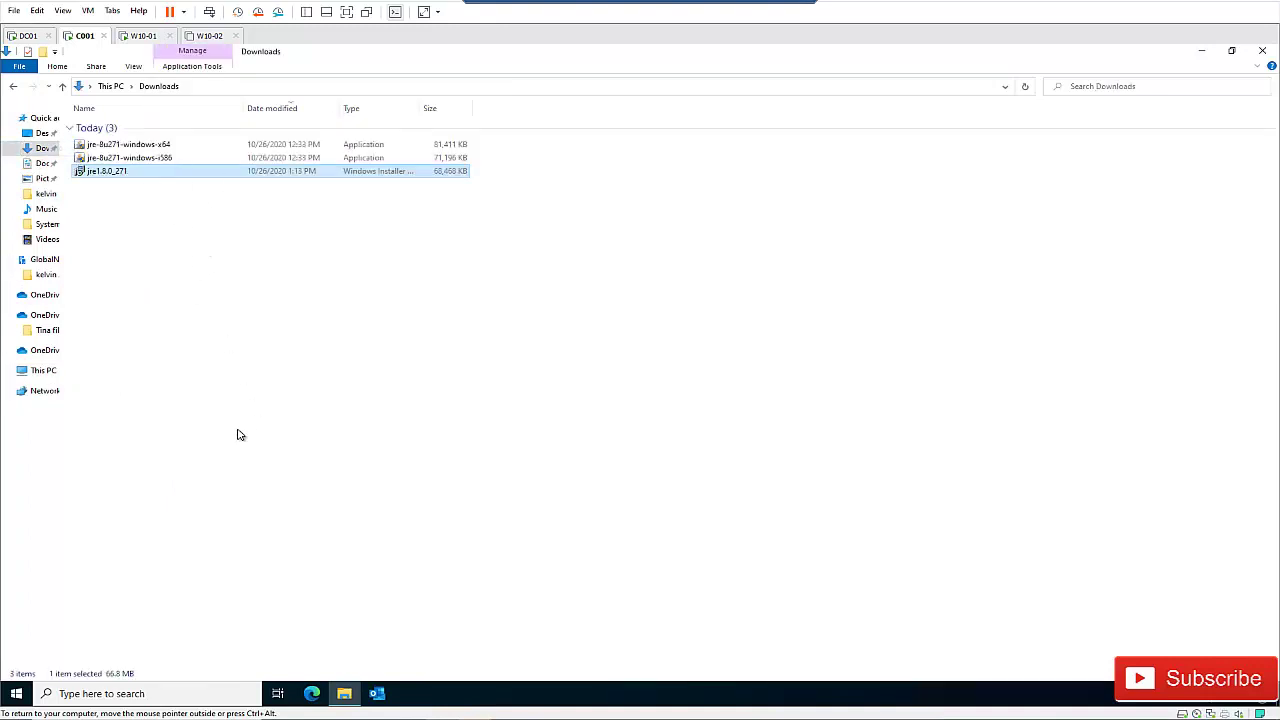
Launch Orca as administrator and approve the User Account Control request.
{"action": "left_click", "coordinate": [16, 693]}
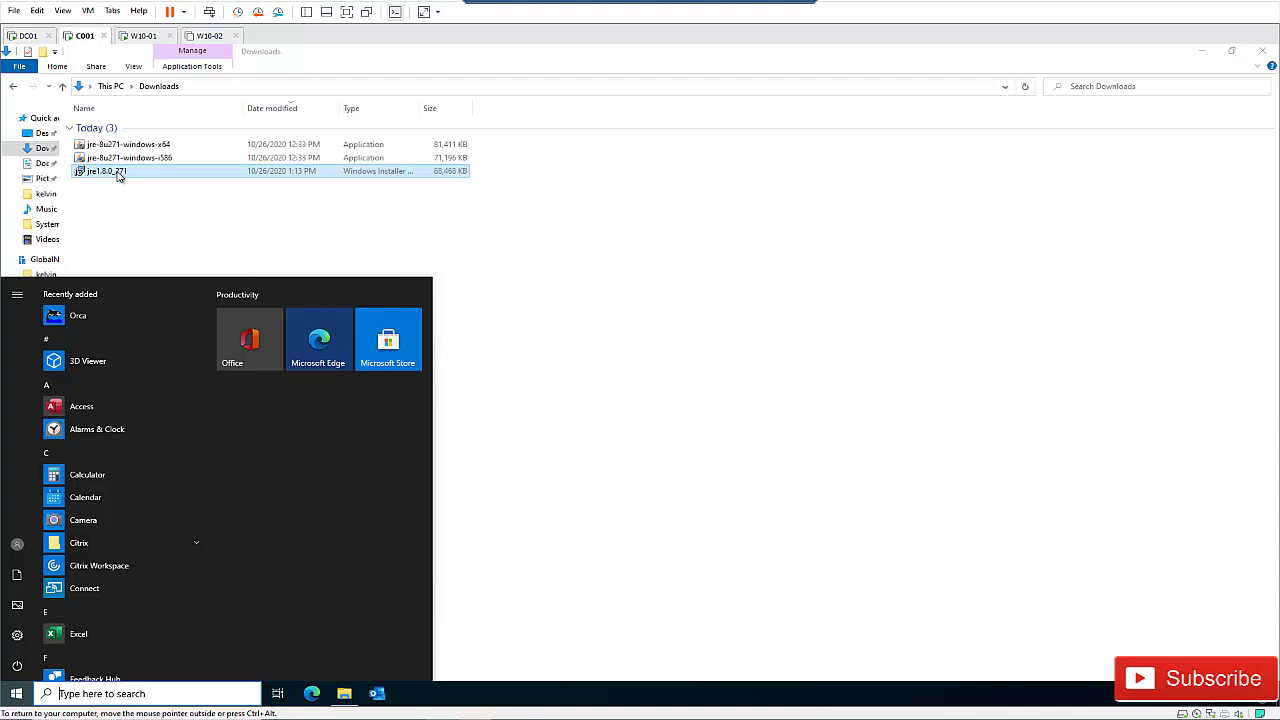
{"action": "right_click", "coordinate": [84, 314]}
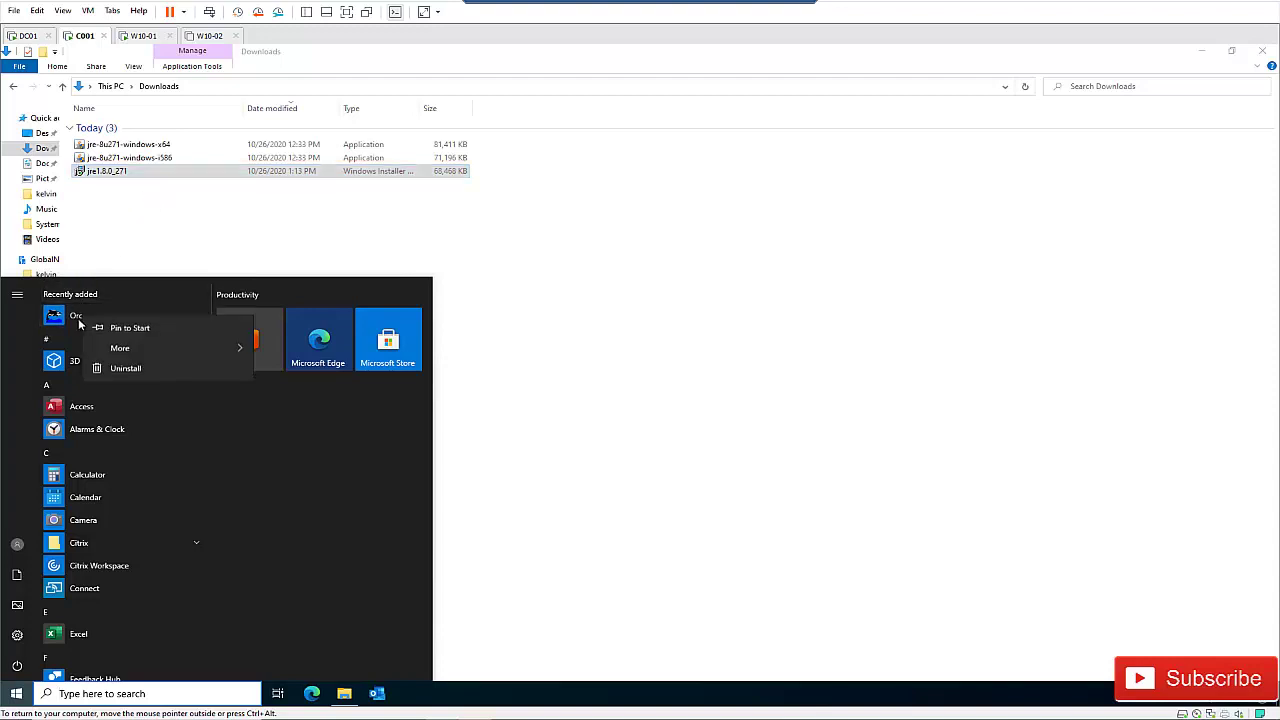
{"action": "mouse_move", "coordinate": [146, 350]}
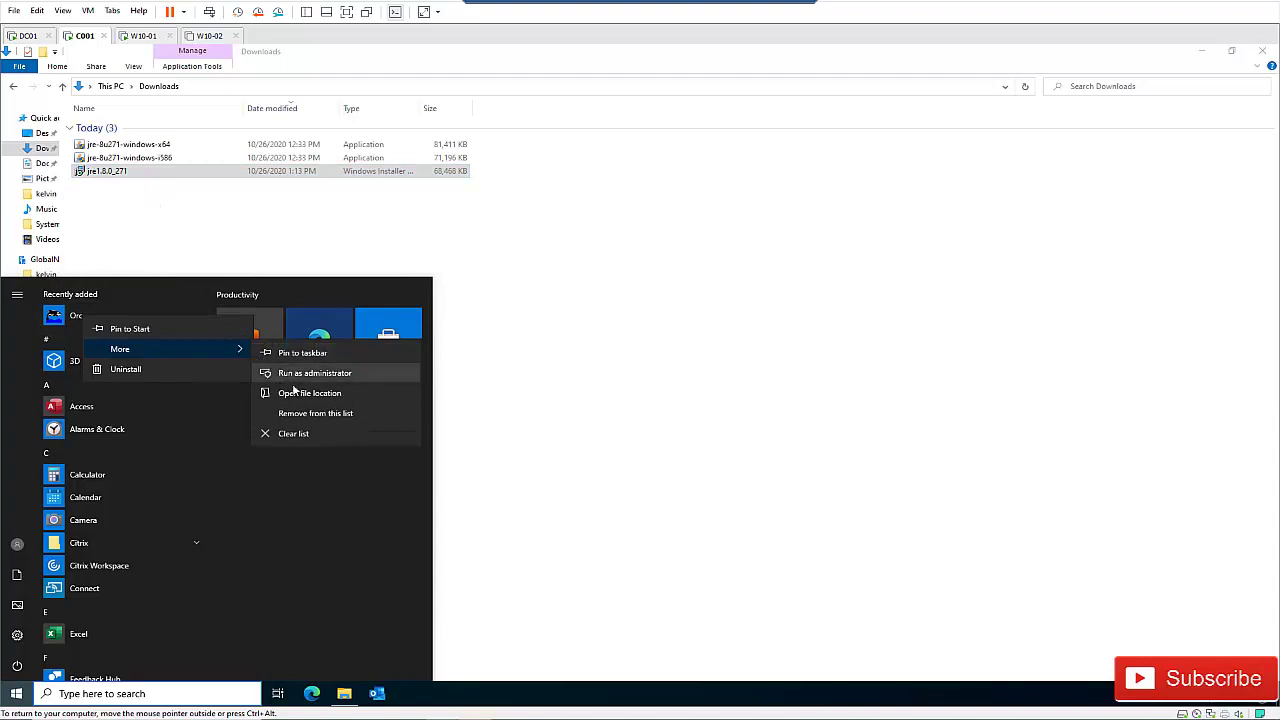
{"action": "left_click", "coordinate": [312, 374]}
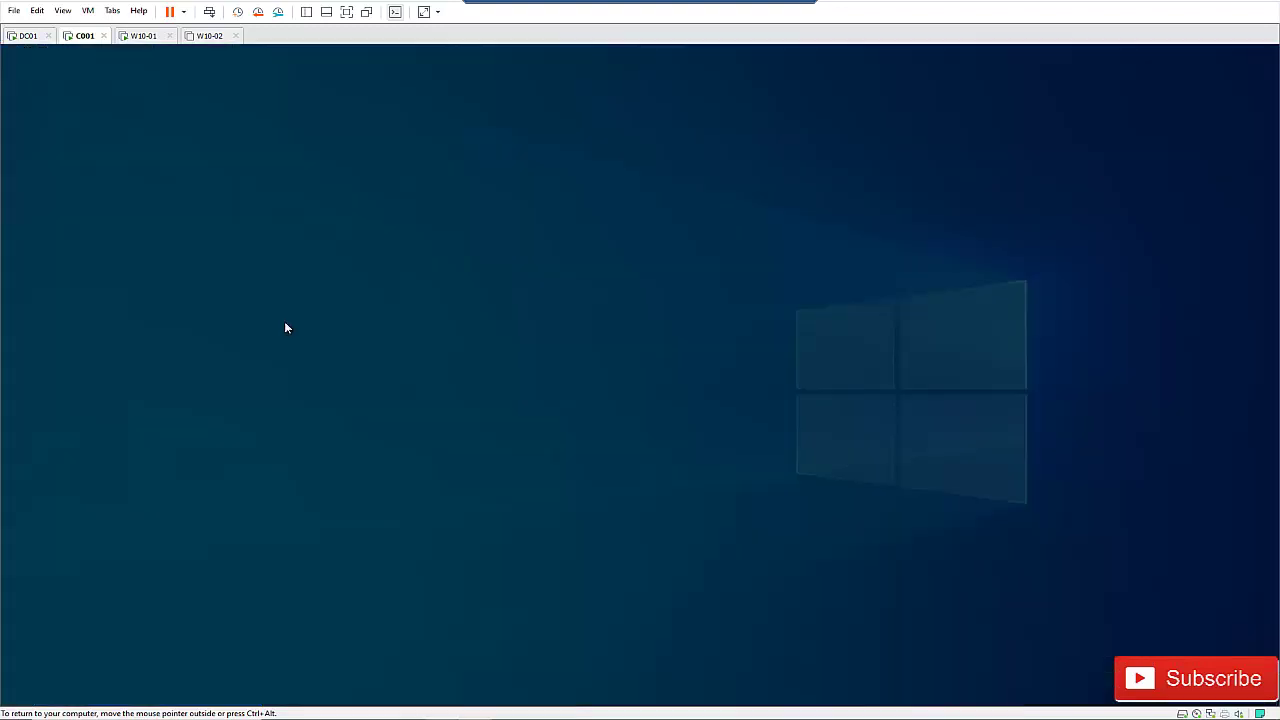
{"action": "left_click", "coordinate": [593, 456]}
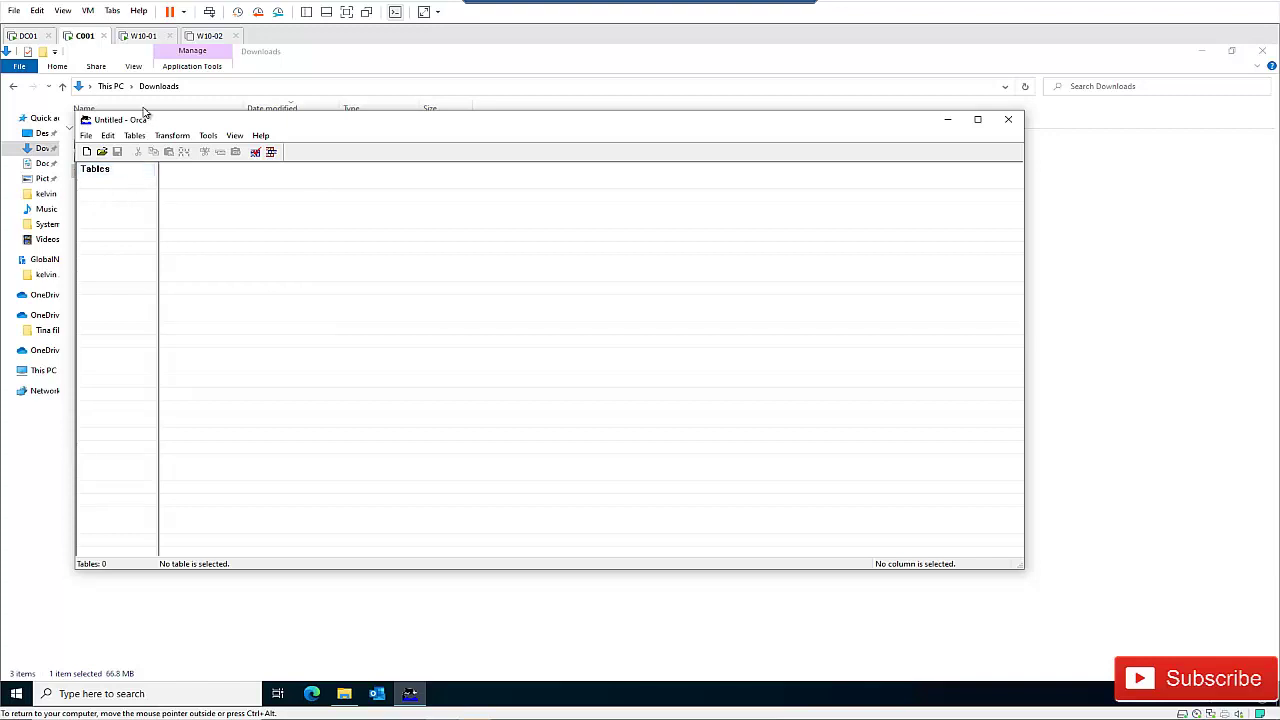
Open the jre1.8.0_271 package from the Downloads folder in Orca.
{"action": "left_click", "coordinate": [88, 140]}
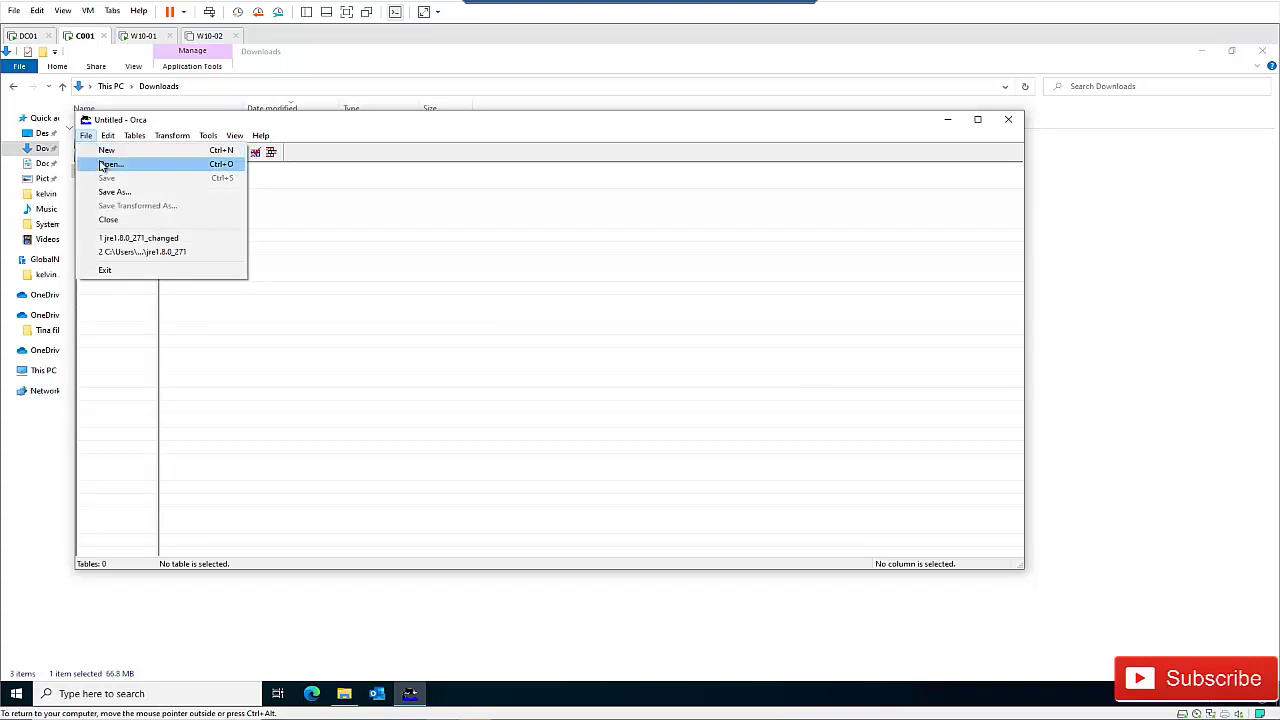
{"action": "left_click", "coordinate": [104, 164]}
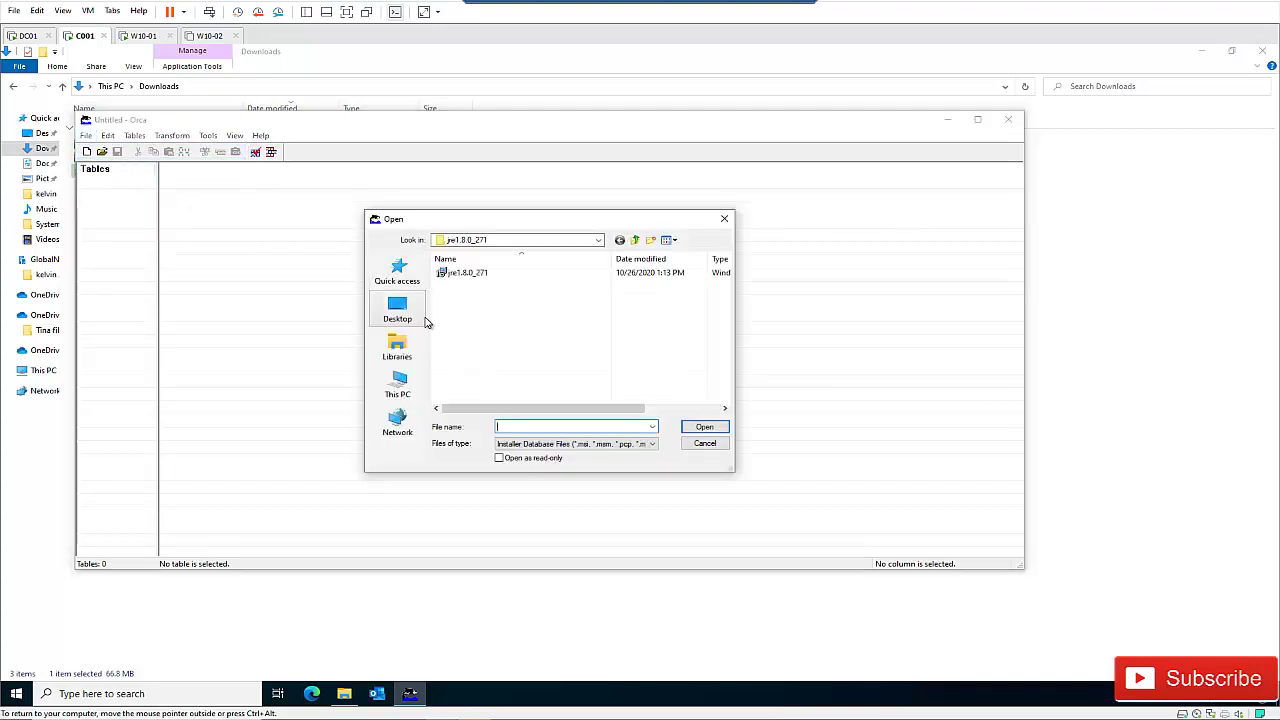
{"action": "left_click", "coordinate": [399, 347]}
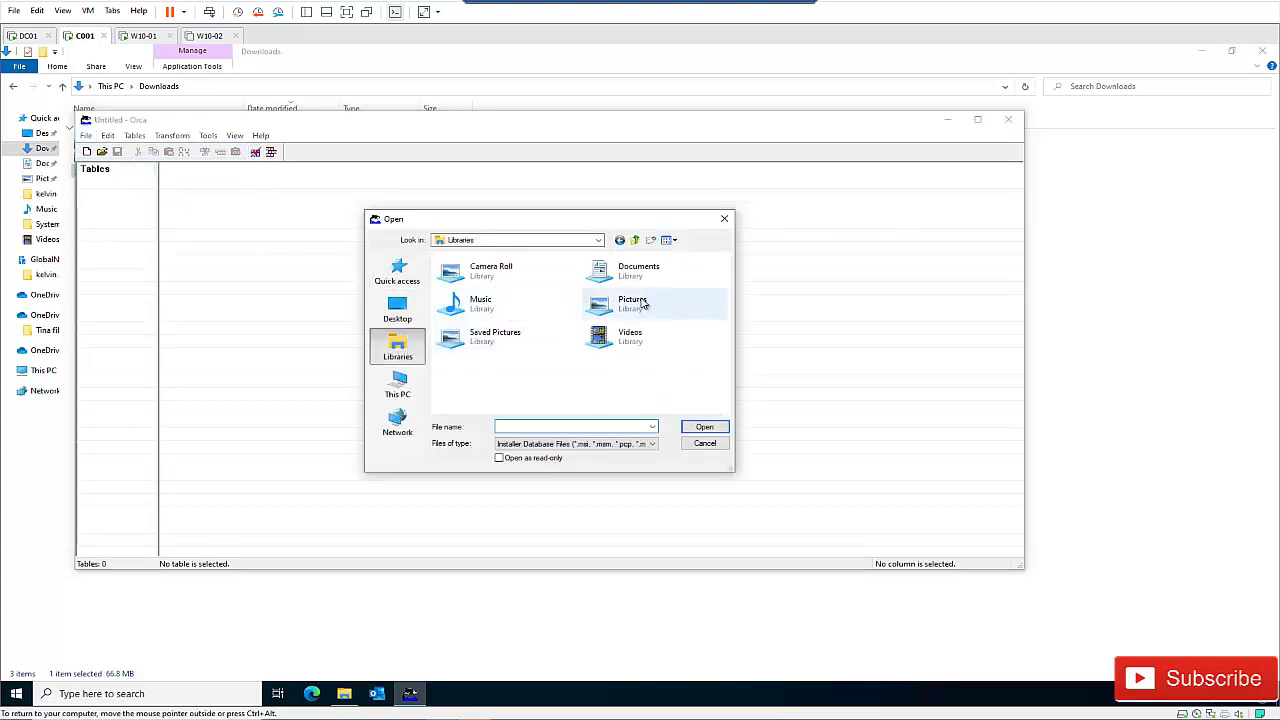
{"action": "left_click", "coordinate": [583, 241]}
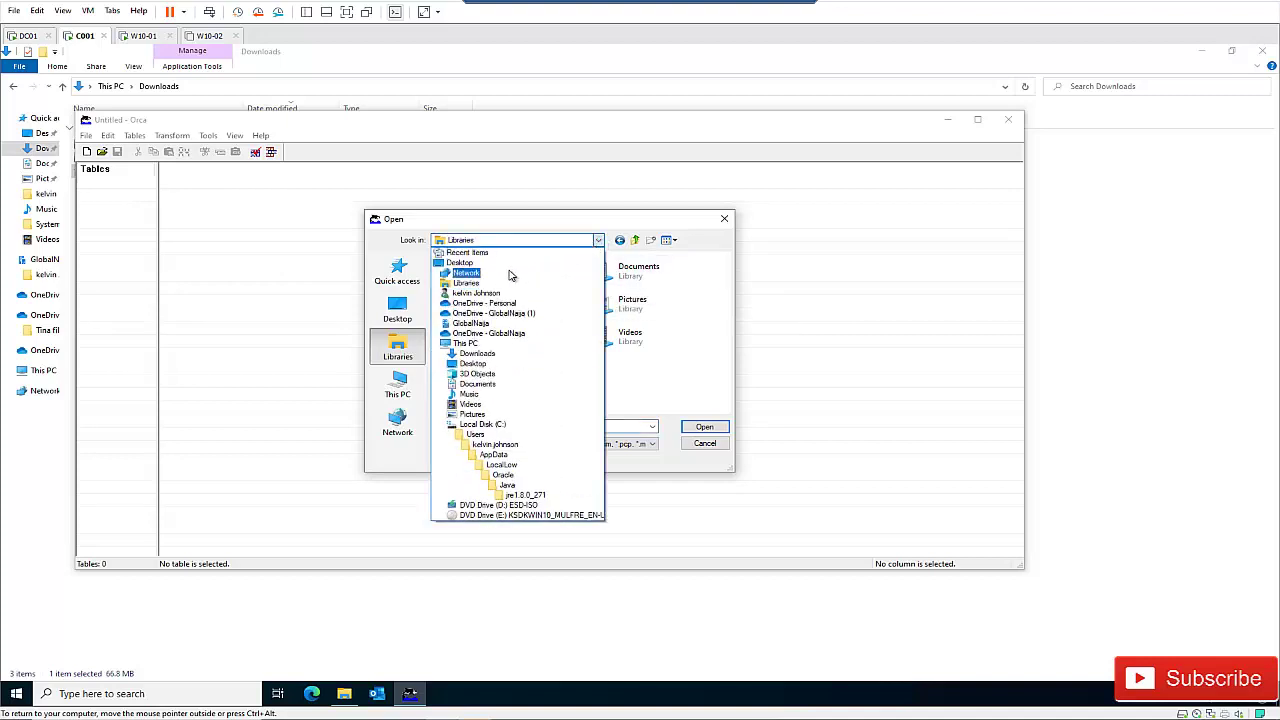
{"action": "left_click", "coordinate": [486, 357]}
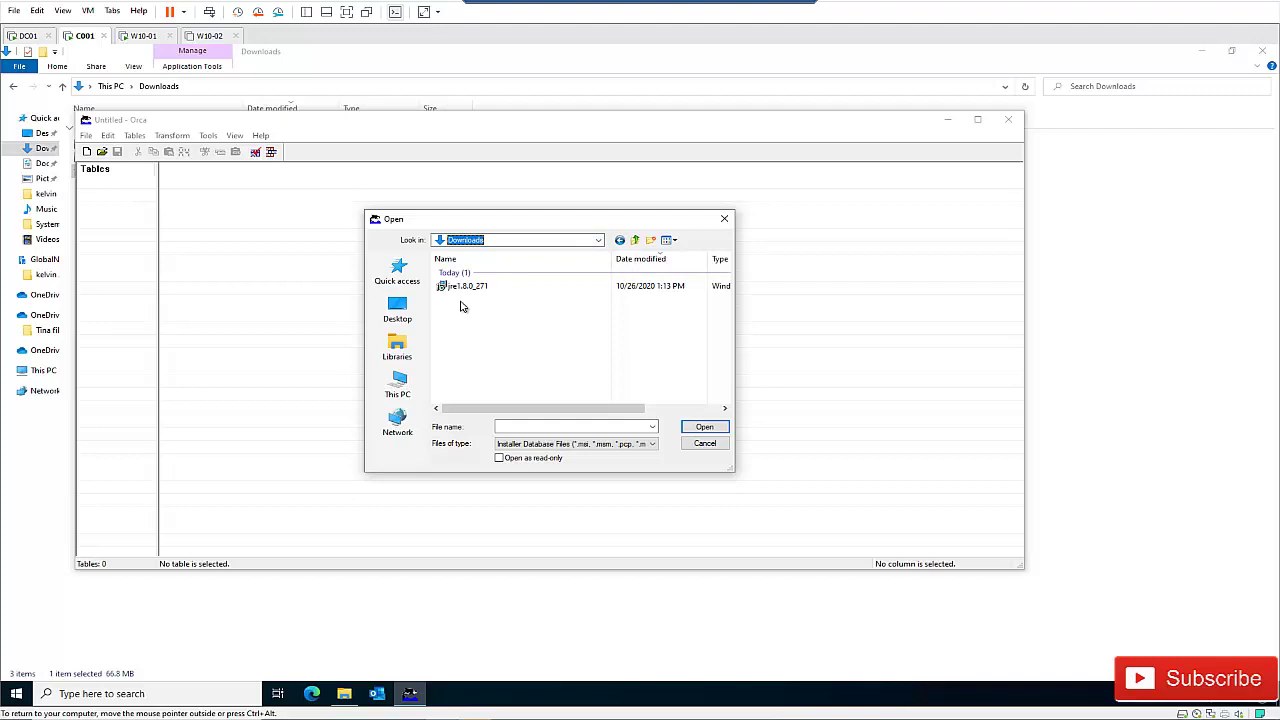
{"action": "left_click", "coordinate": [470, 291]}
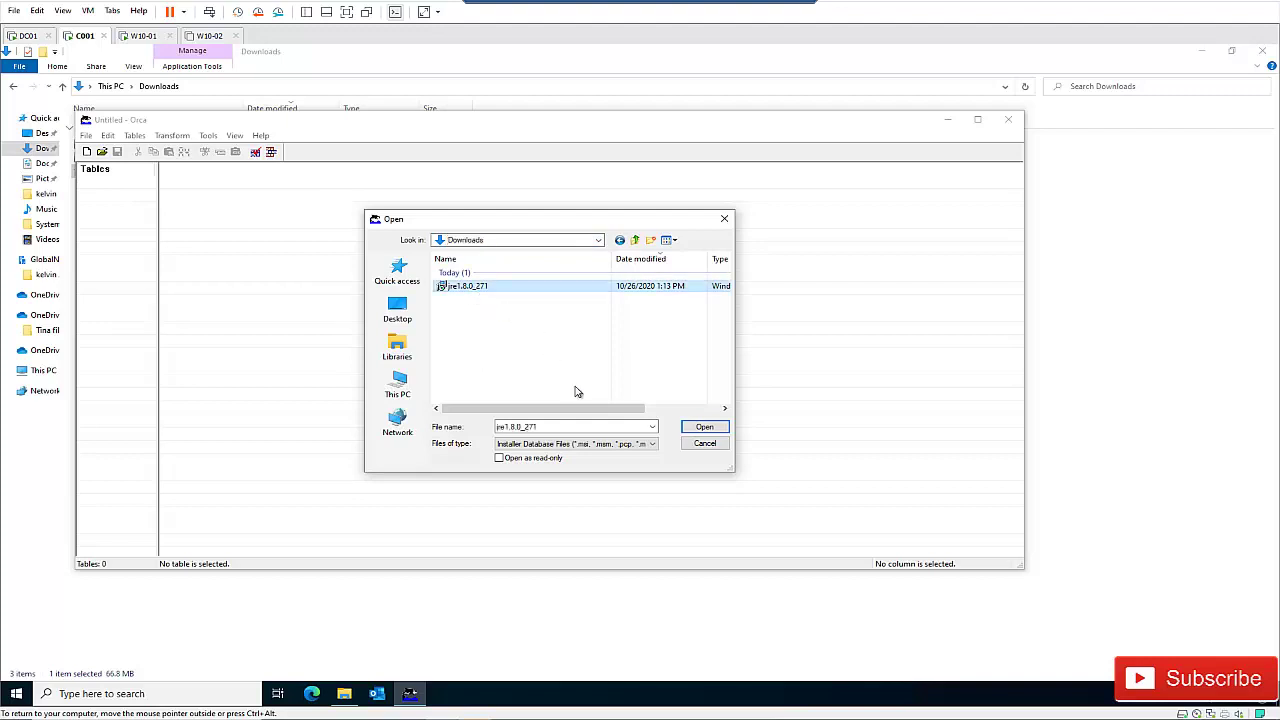
{"action": "left_click", "coordinate": [704, 427]}
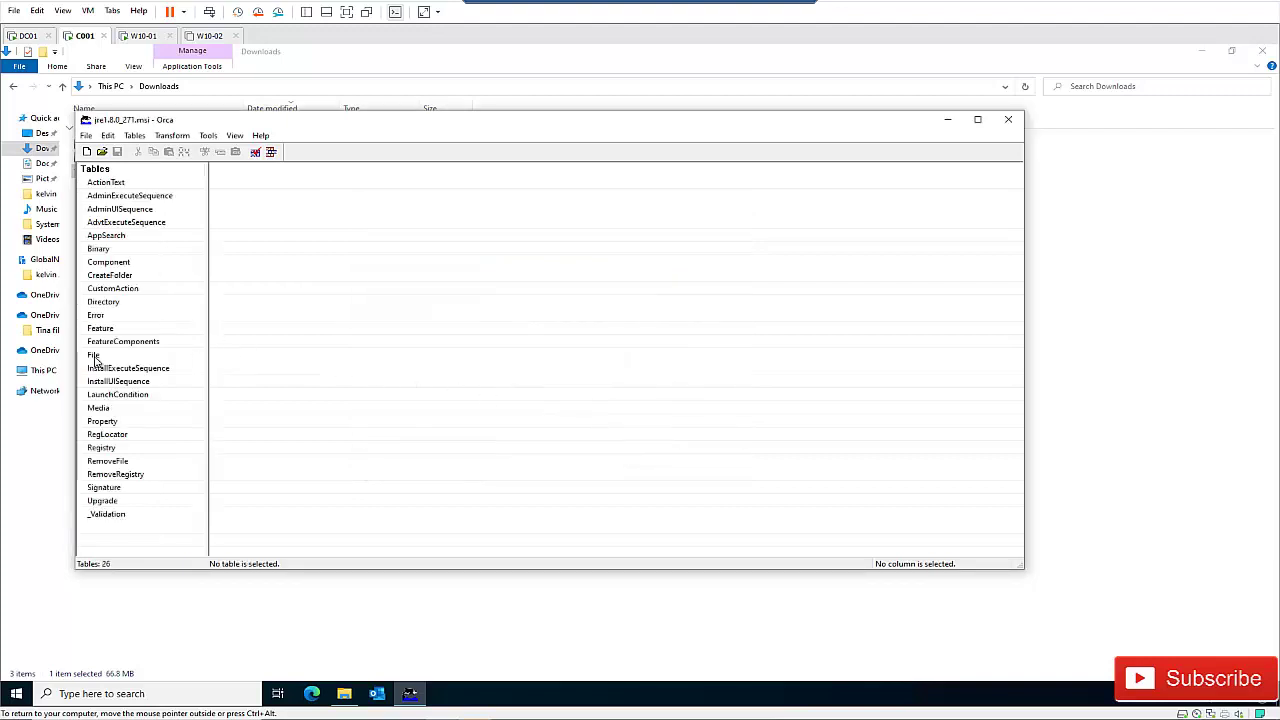
In the Property table, set both AUTOUPDATECHECK and JAVAUPDATE to 0.
{"action": "left_click", "coordinate": [102, 421]}
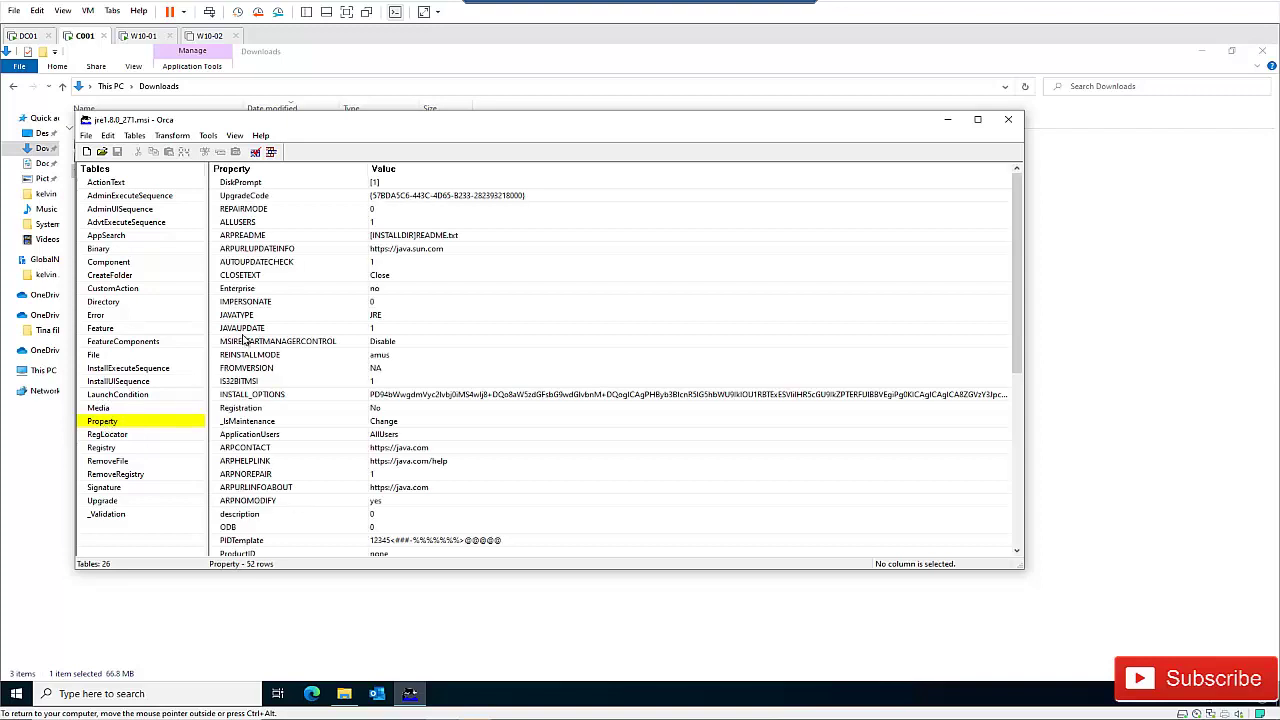
{"action": "left_click", "coordinate": [303, 264]}
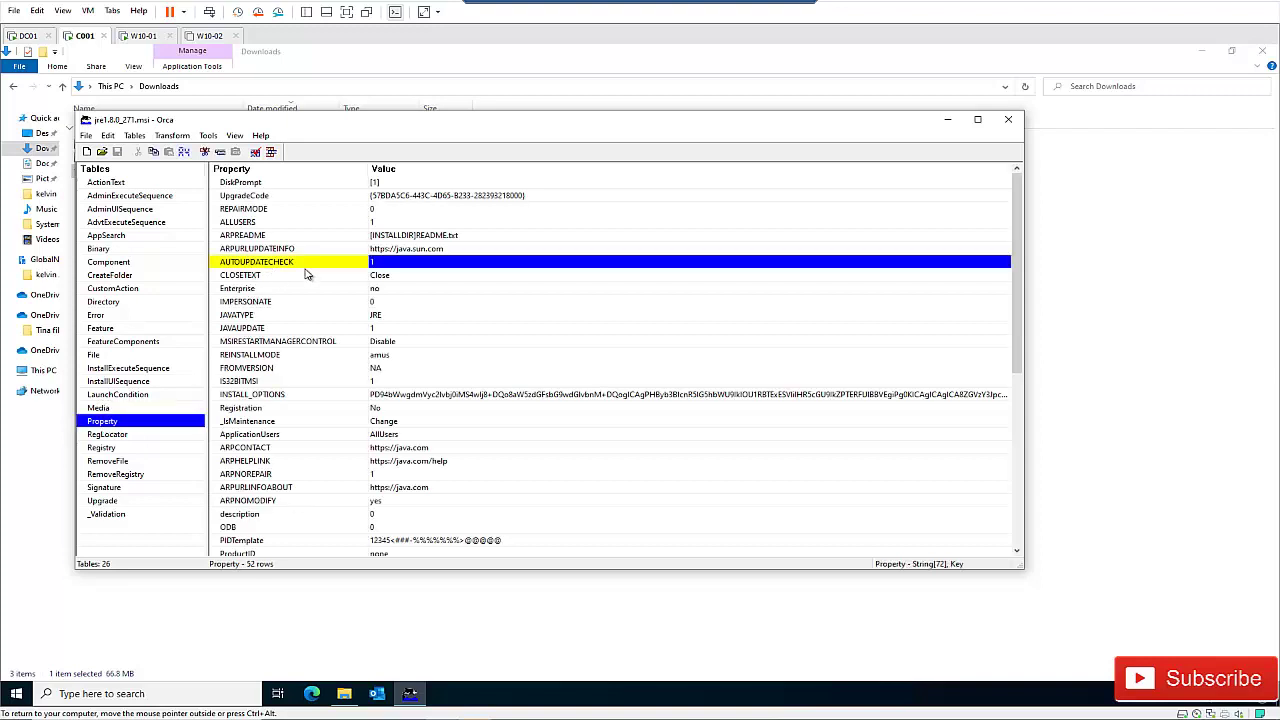
{"action": "left_click", "coordinate": [385, 266]}
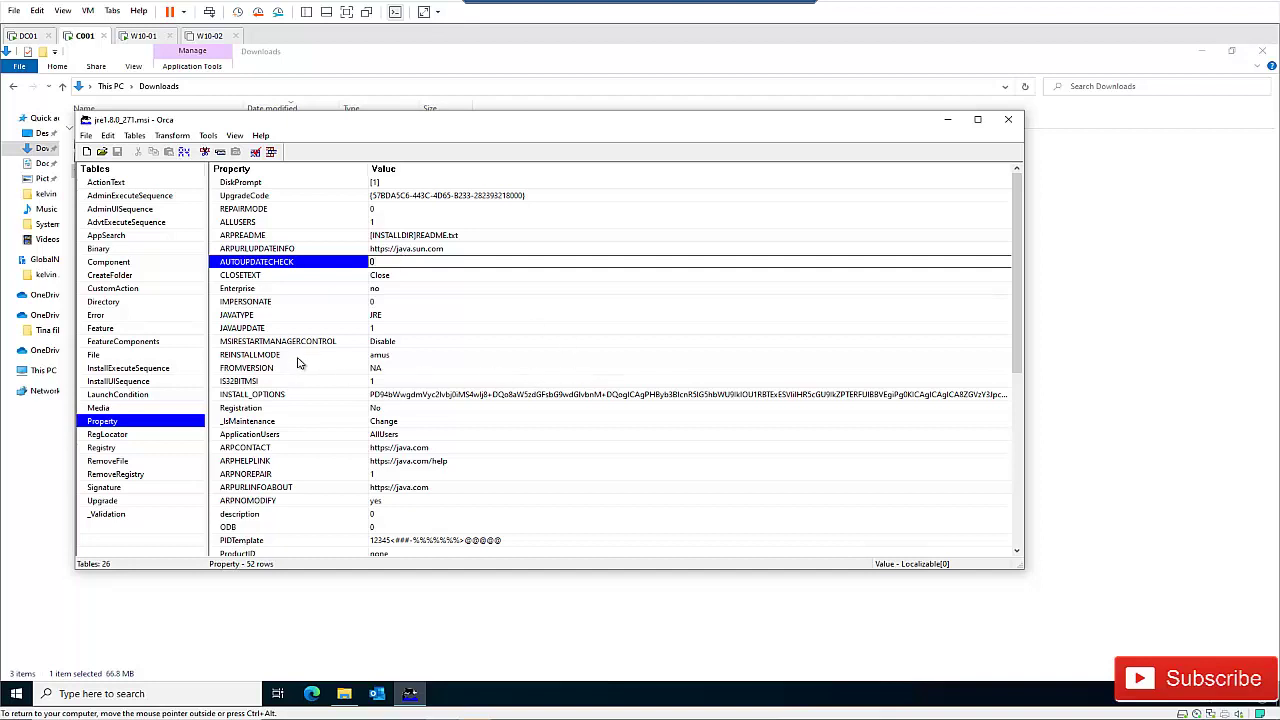
{"action": "left_click", "coordinate": [270, 330]}
{"action": "left_click", "coordinate": [391, 331]}
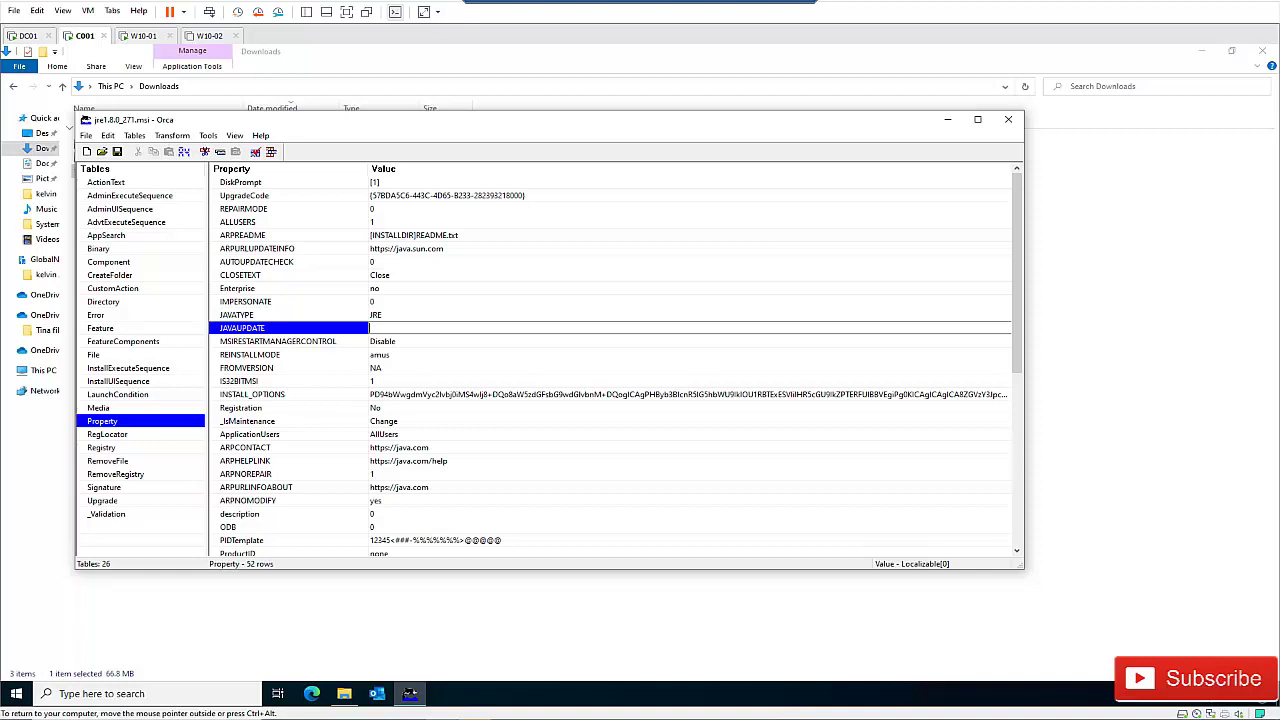
{"action": "type", "text": "0"}
{"action": "left_click", "coordinate": [449, 381]}
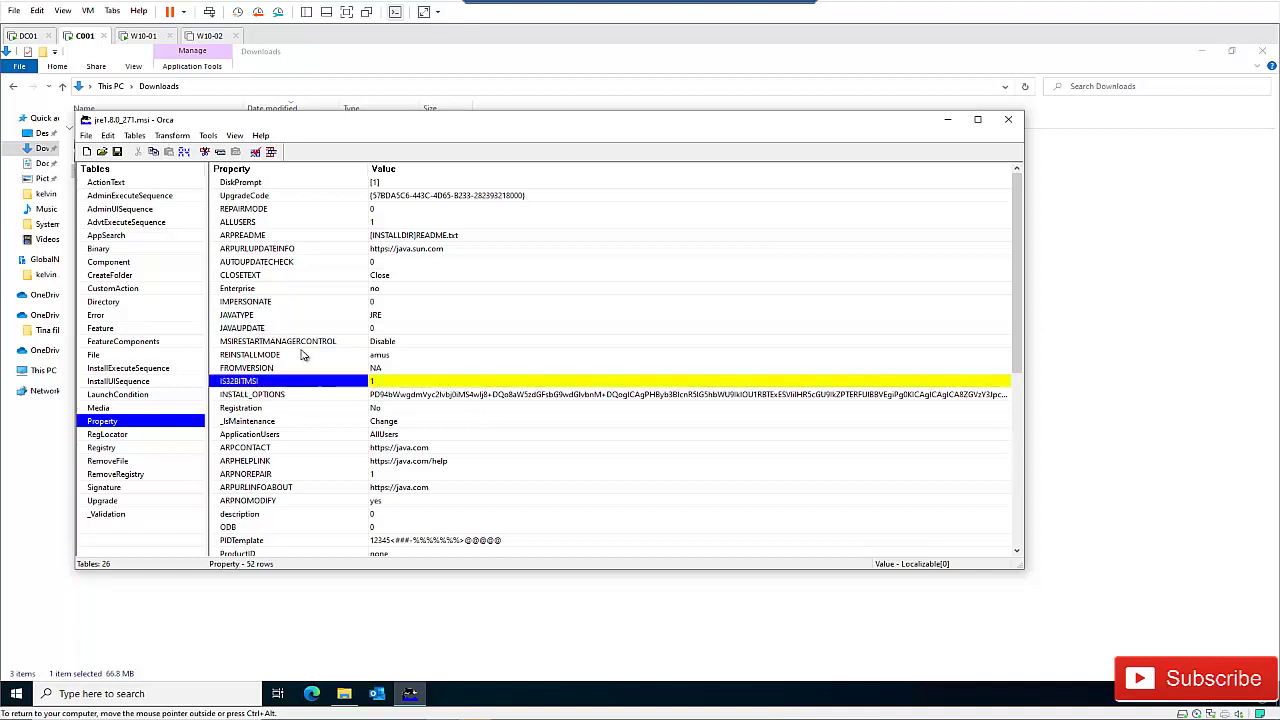
Save the edited package over the existing jre1.8.0_271 file in Downloads and close Orca.
{"action": "left_click", "coordinate": [86, 136]}
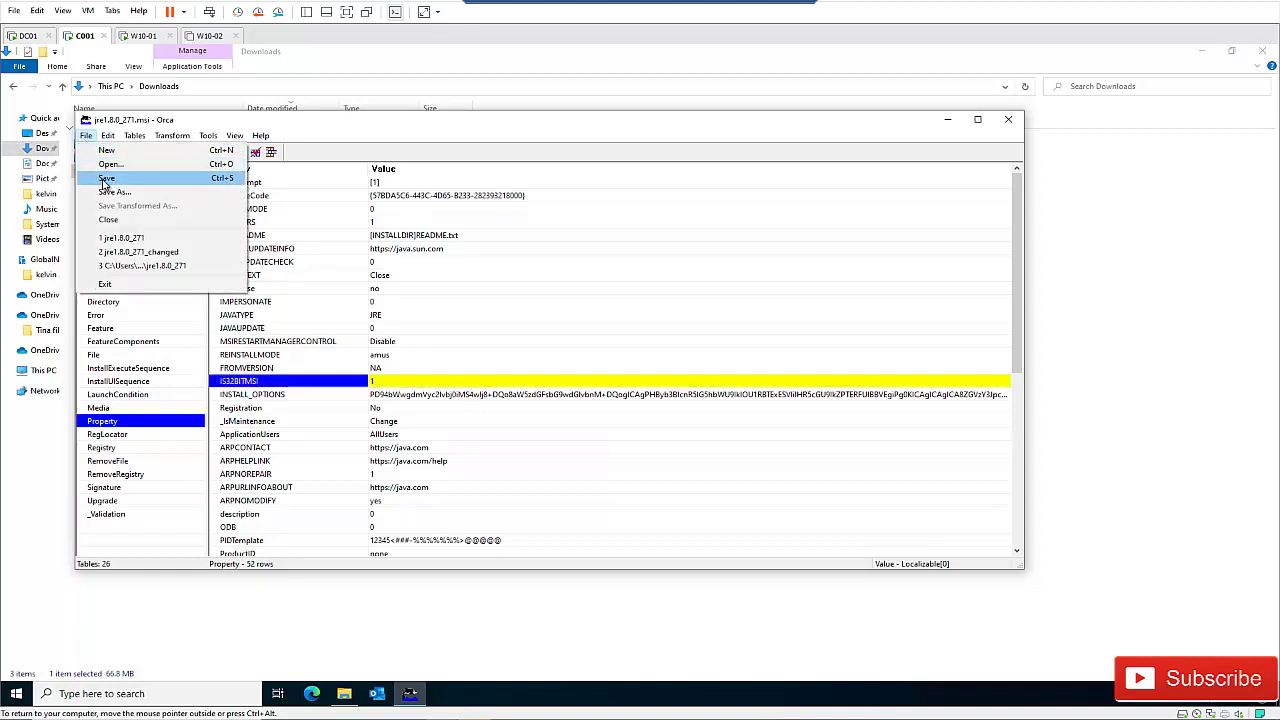
{"action": "left_click", "coordinate": [106, 179]}
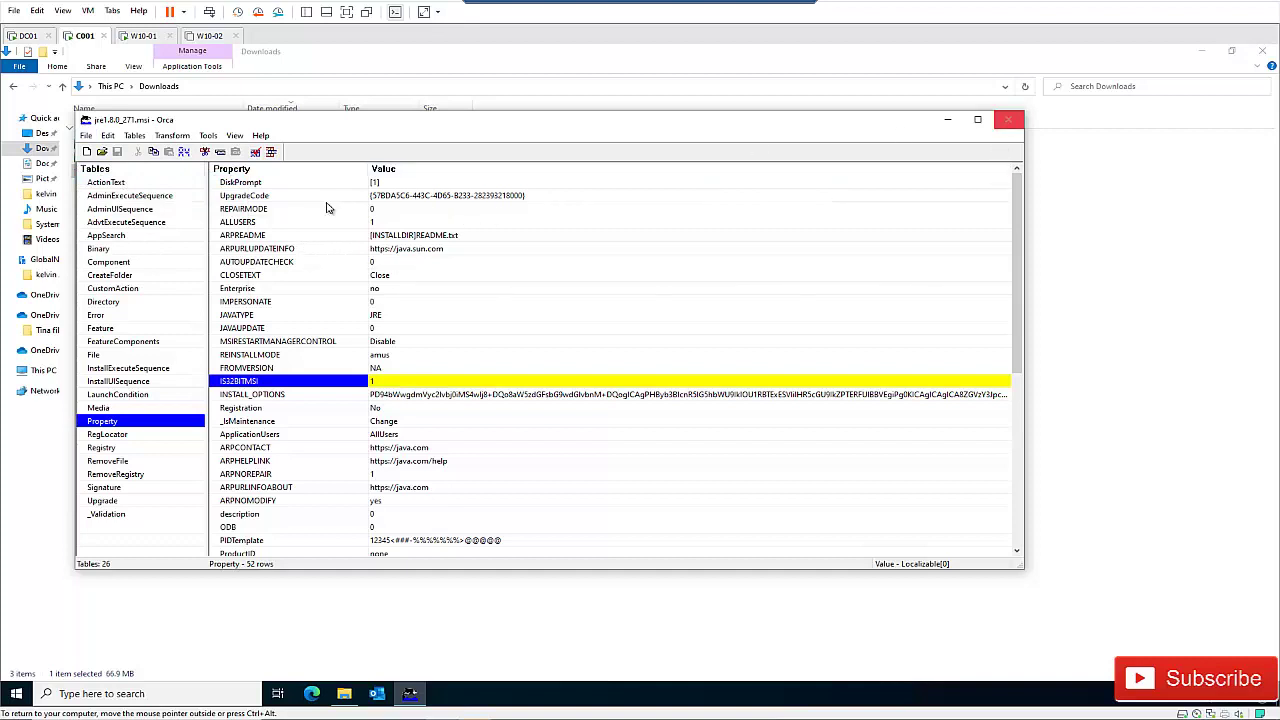
{"action": "left_click", "coordinate": [85, 137]}
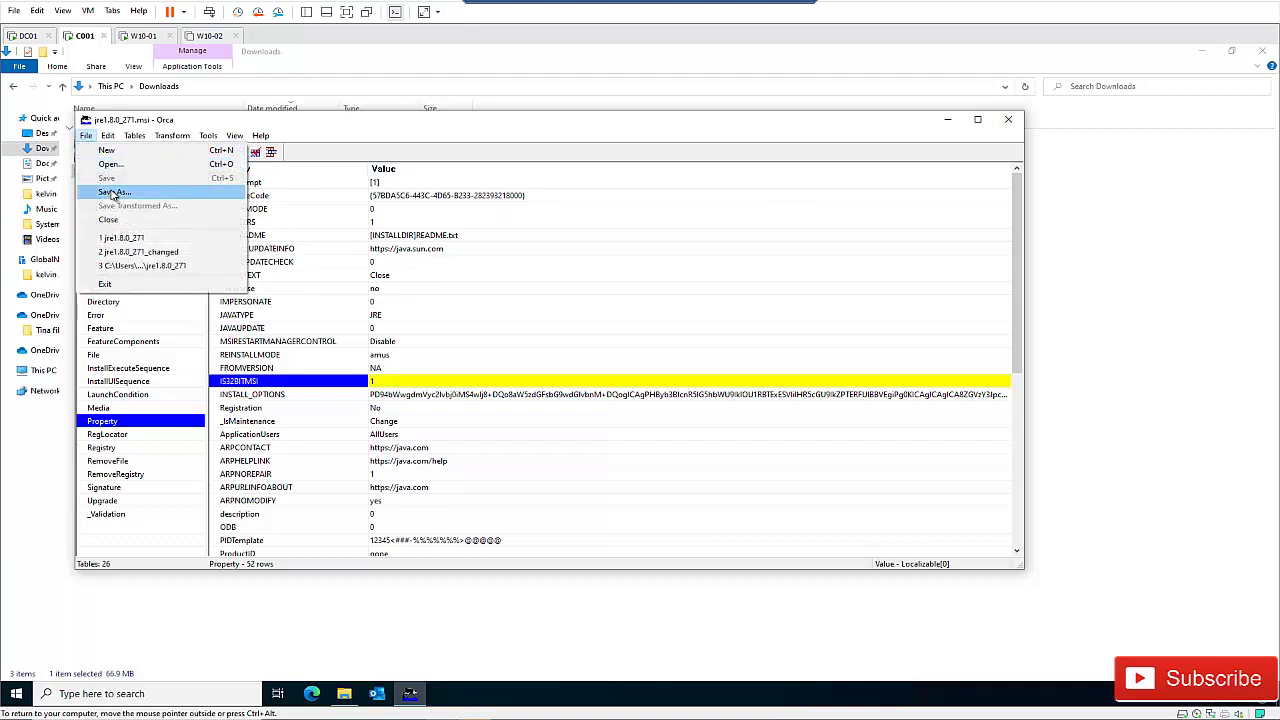
{"action": "left_click", "coordinate": [114, 193]}
{"action": "left_click", "coordinate": [477, 290]}
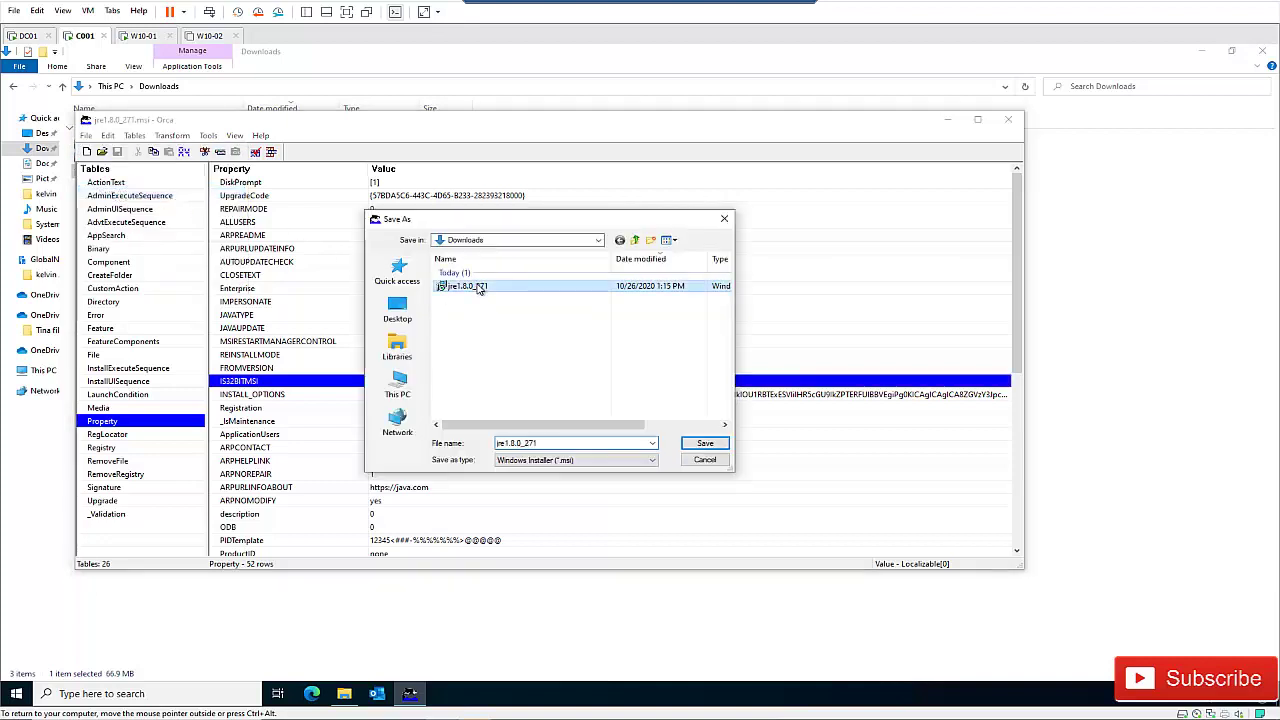
{"action": "left_click", "coordinate": [699, 445]}
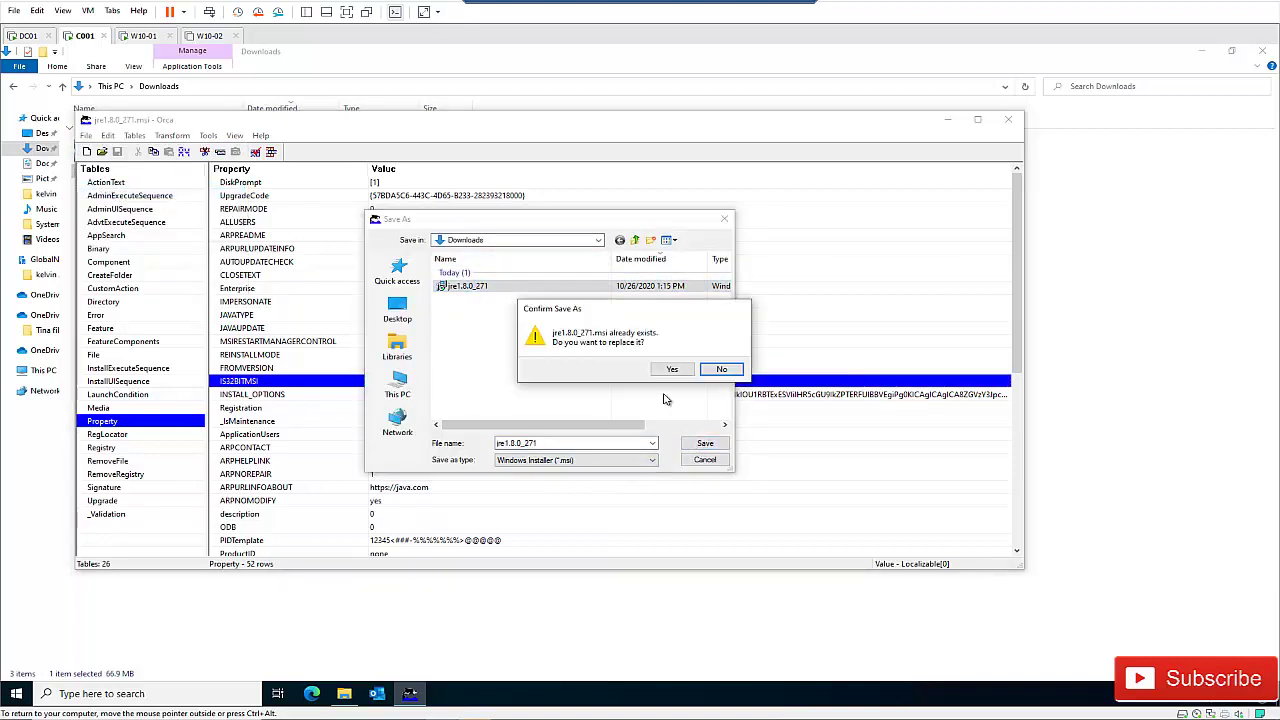
{"action": "left_click", "coordinate": [672, 370]}
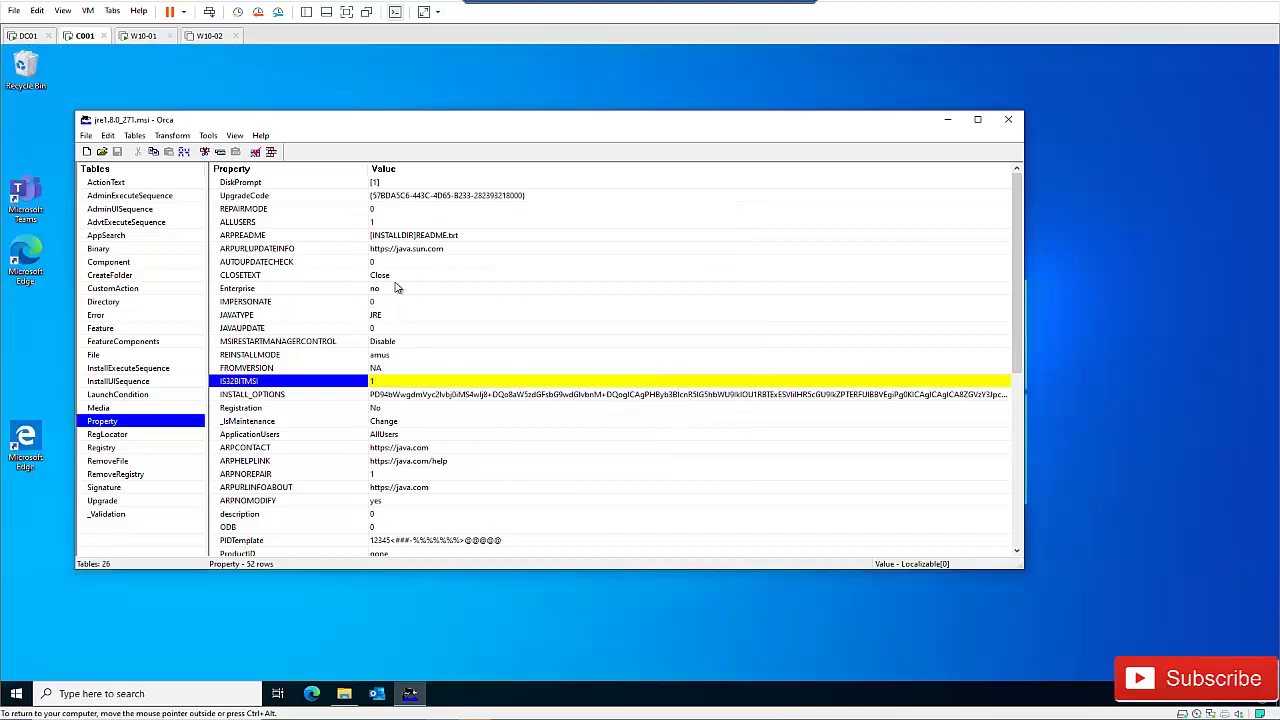
{"action": "left_click", "coordinate": [1009, 121]}
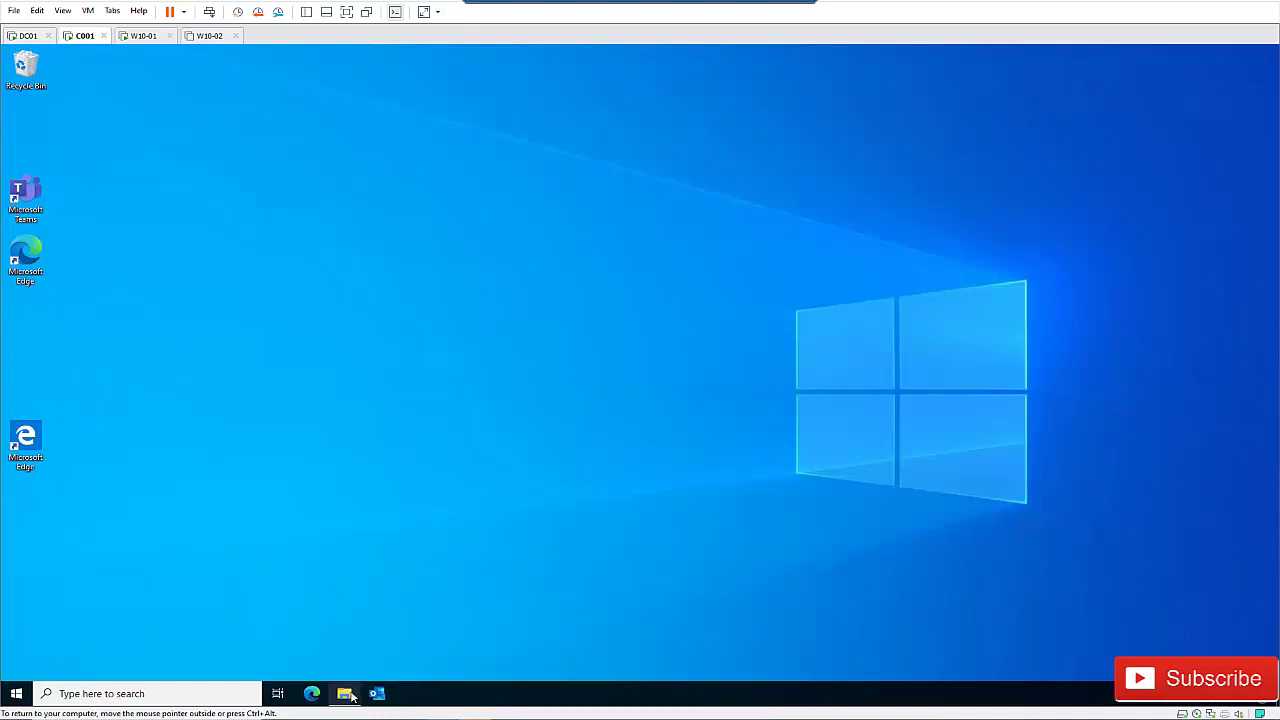
Copy the edited jre1.8.0_271 installer package from the Downloads folder to the clipboard.
{"action": "mouse_move", "coordinate": [344, 693]}
{"action": "left_click", "coordinate": [329, 605]}
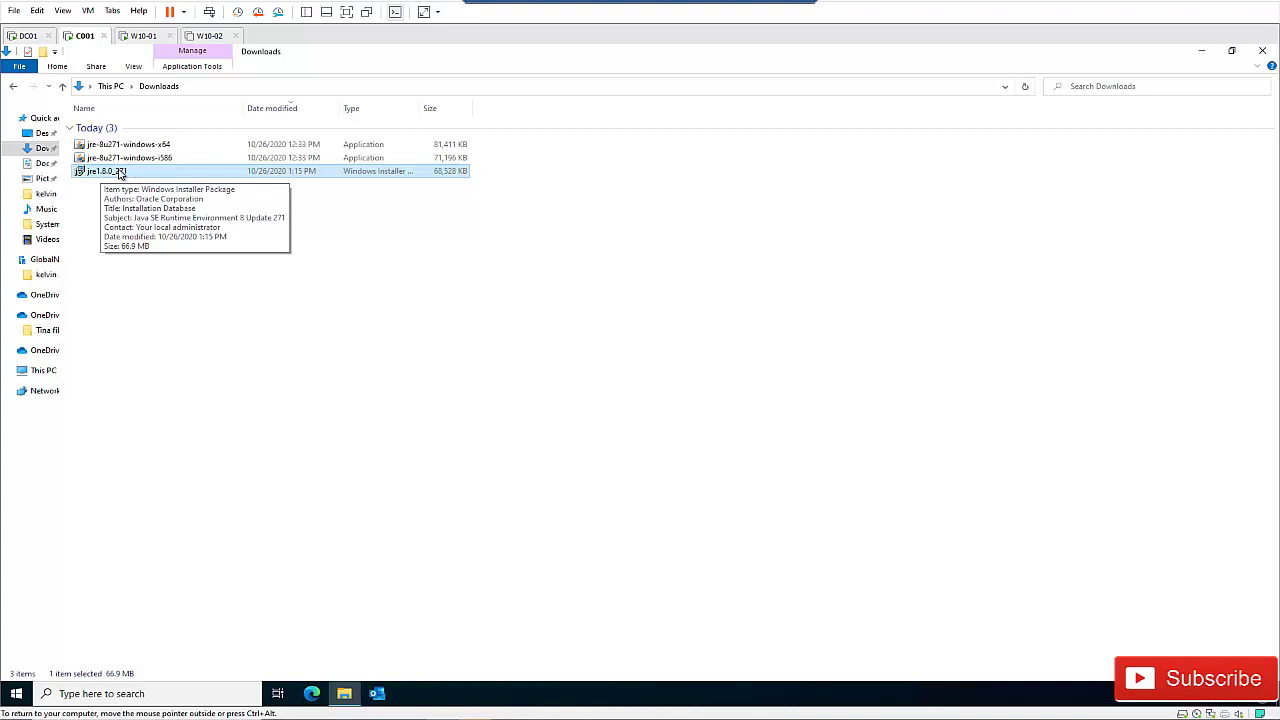
{"action": "right_click", "coordinate": [118, 172]}
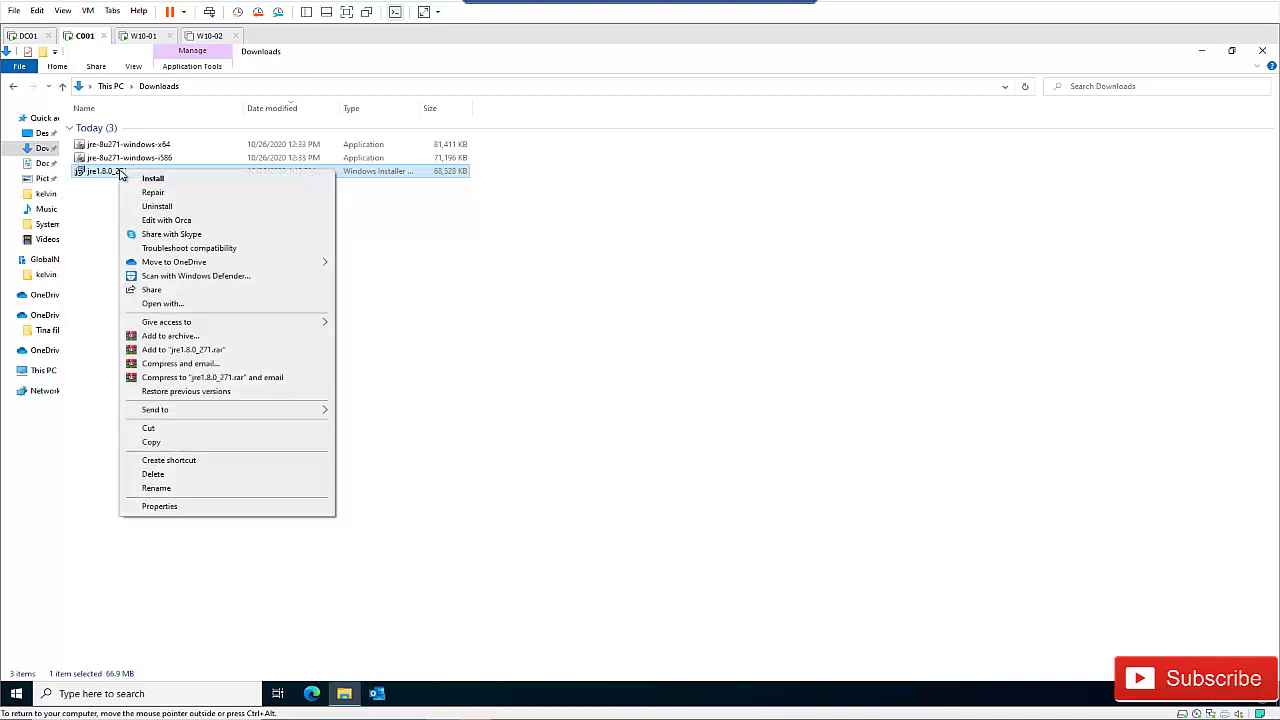
{"action": "left_click", "coordinate": [168, 442]}
Check the Software share on the DC01 machine, and open that same dc01 share from the C001 machine.
{"action": "left_click", "coordinate": [28, 36]}
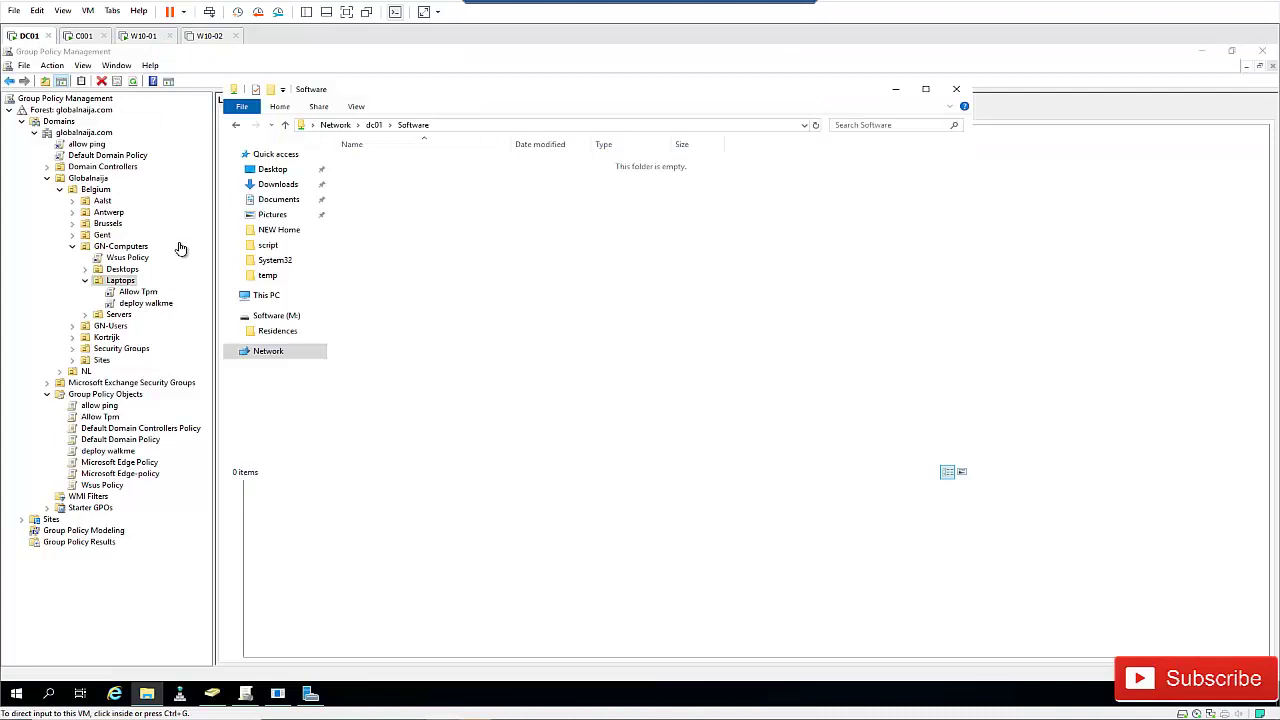
{"action": "left_click", "coordinate": [84, 36]}
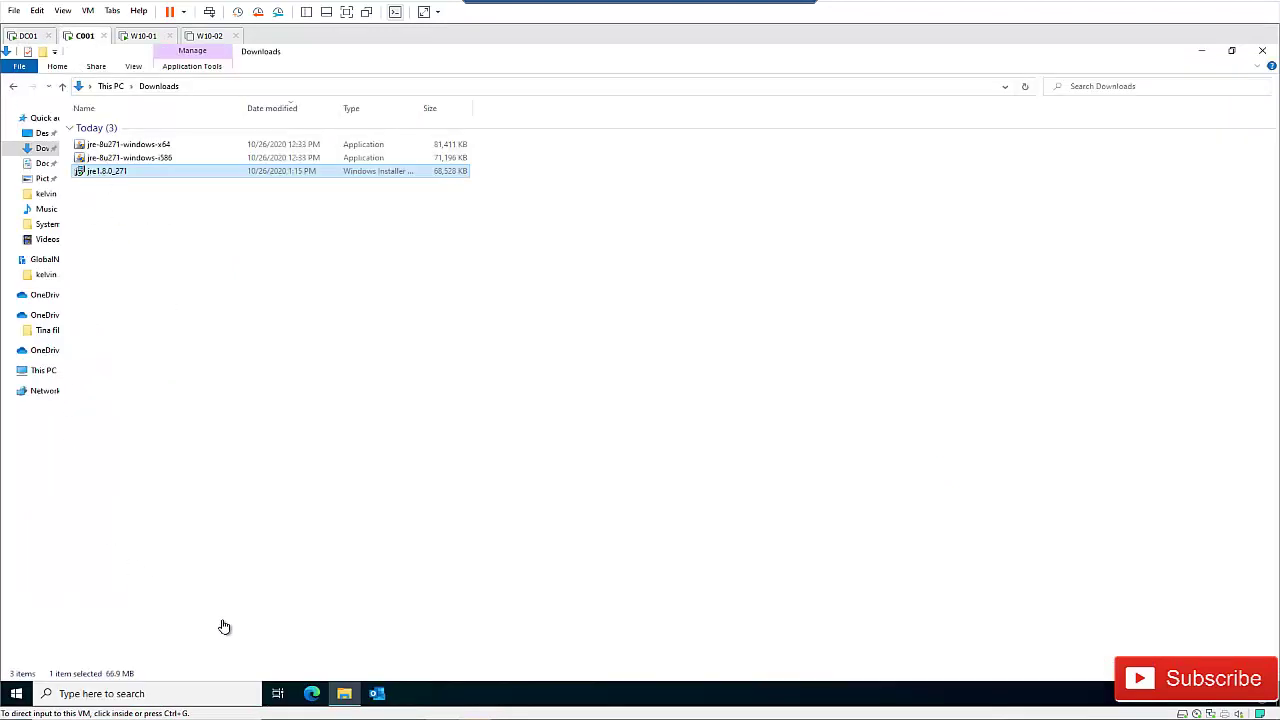
{"action": "left_click", "coordinate": [1005, 87]}
{"action": "left_click", "coordinate": [95, 103]}
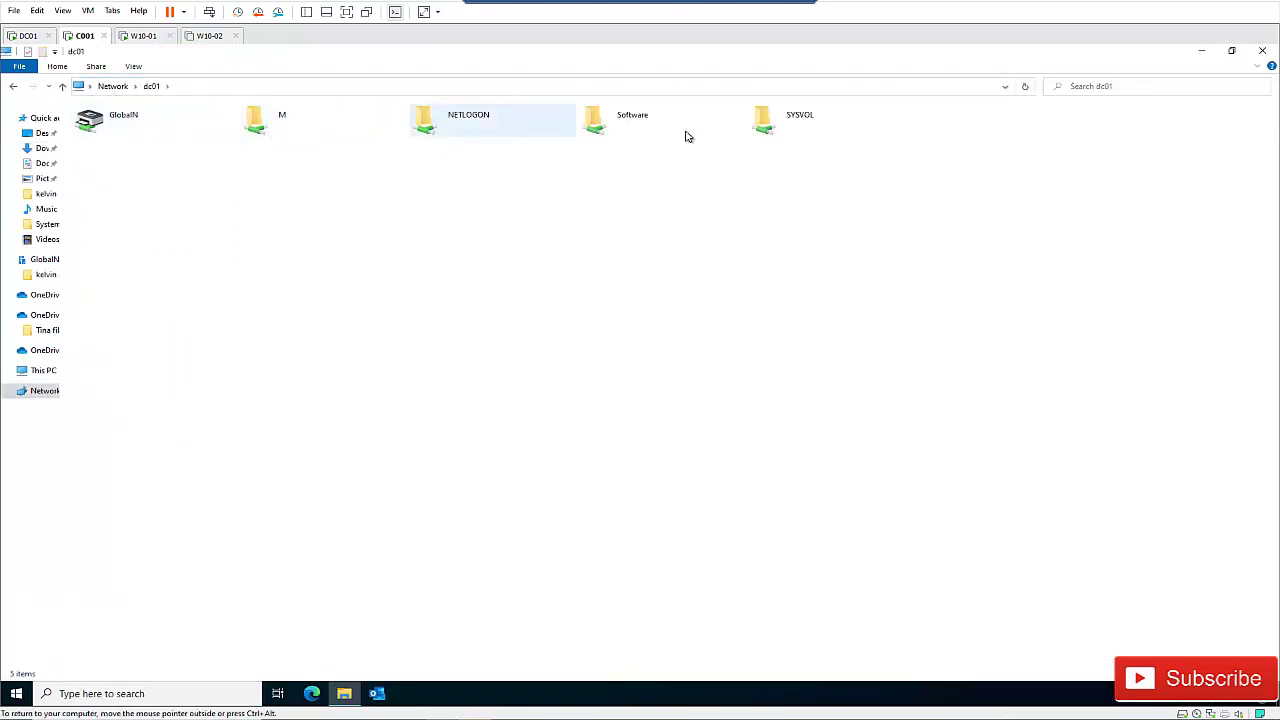
{"action": "double_click", "coordinate": [624, 127]}
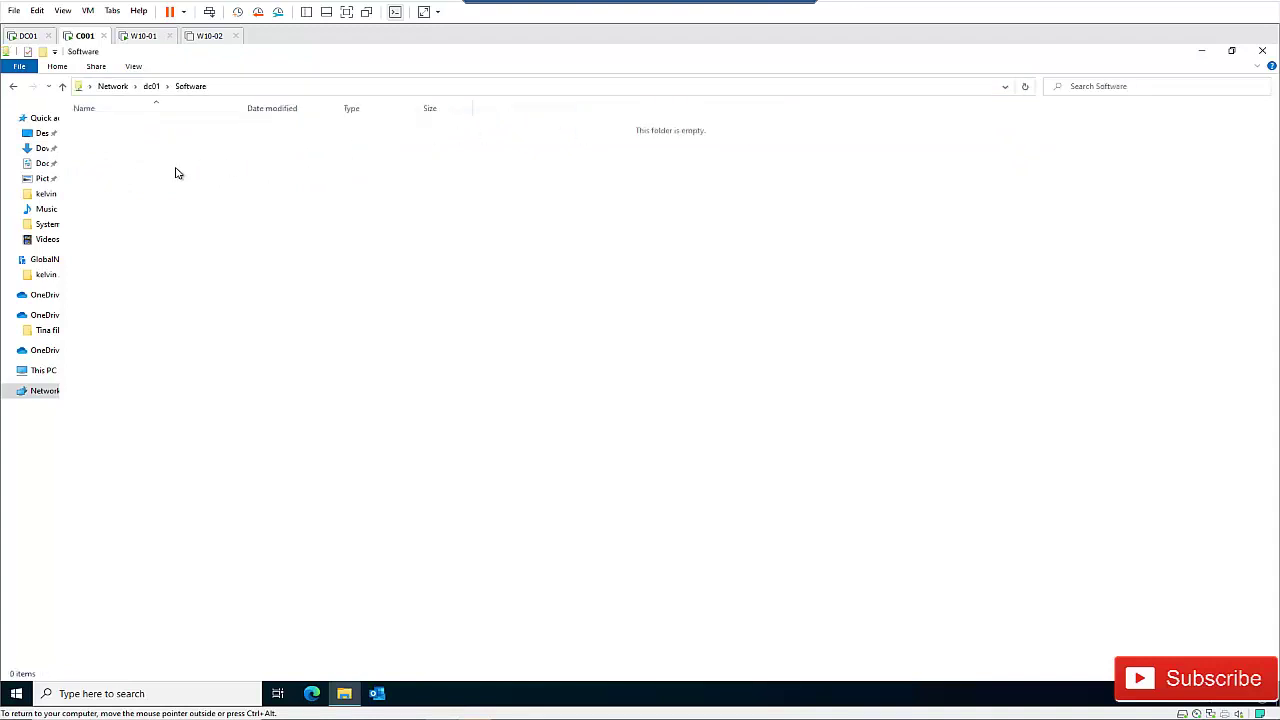
Create a folder named Java in the Software share on dc01.
{"action": "right_click", "coordinate": [176, 173]}
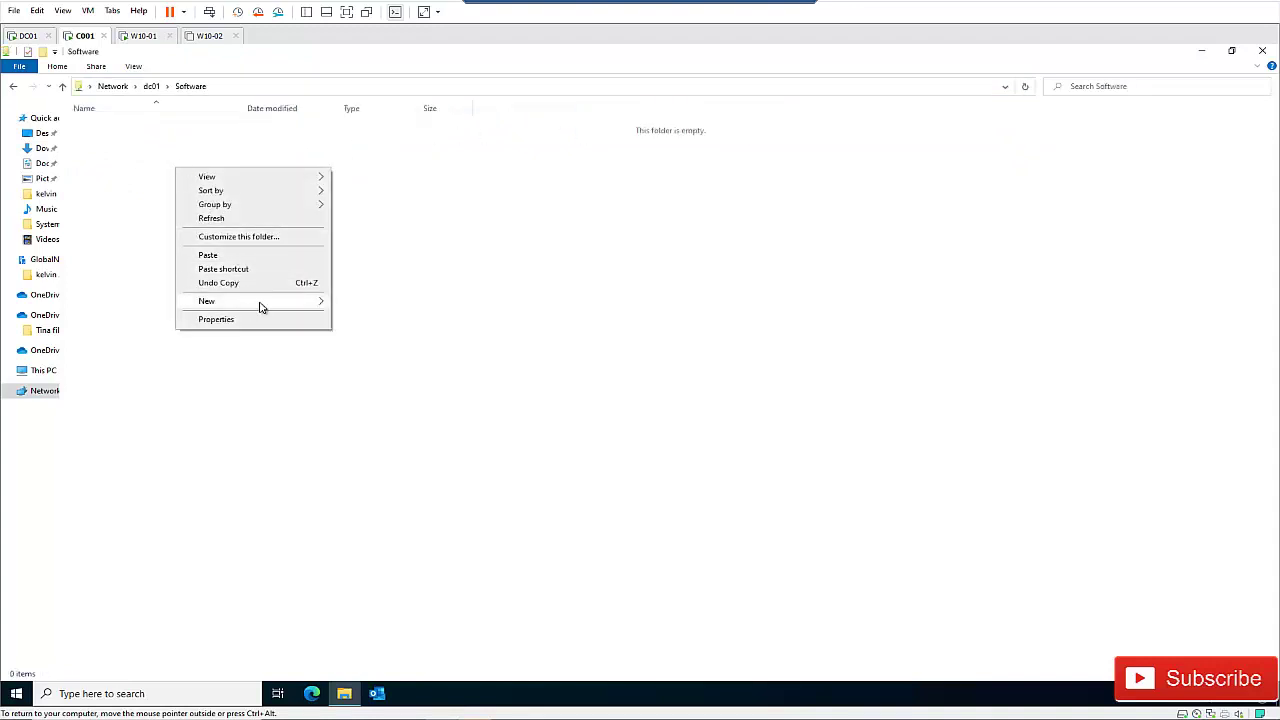
{"action": "mouse_move", "coordinate": [260, 301]}
{"action": "left_click", "coordinate": [360, 302]}
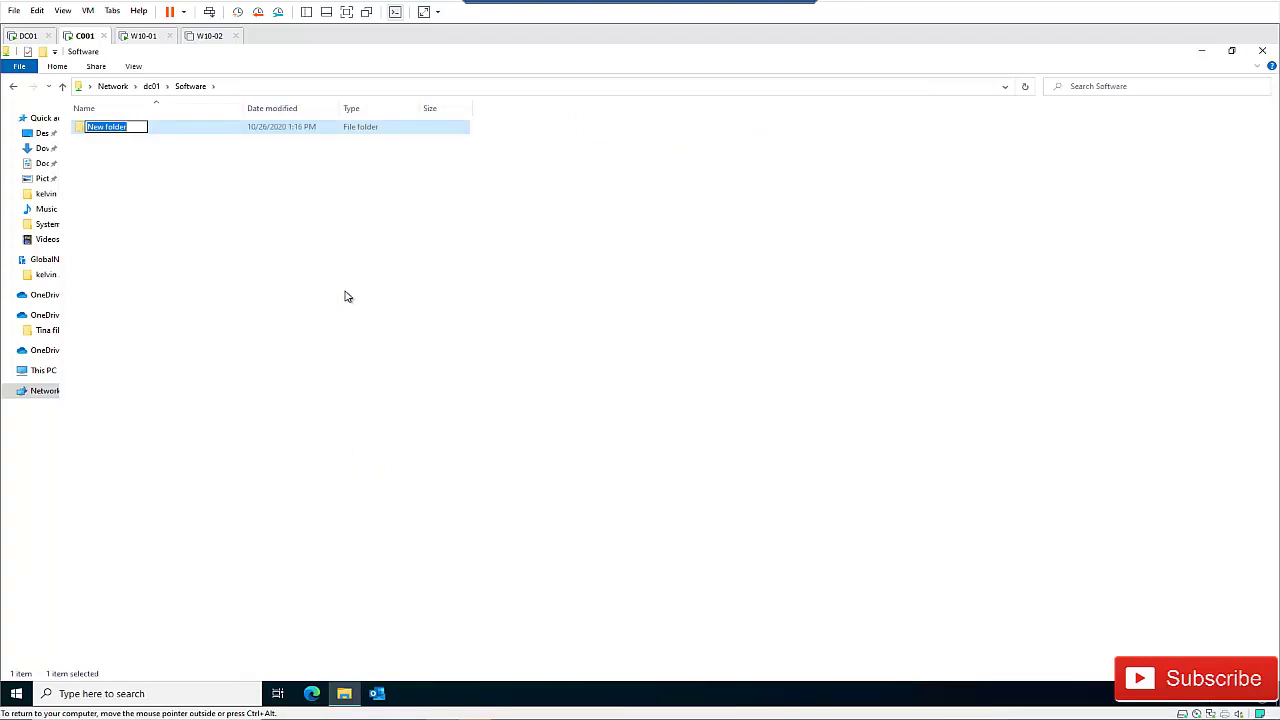
{"action": "type", "text": "Java"}
{"action": "left_click", "coordinate": [150, 185]}
Paste the copied jre1.8.0_271 installer package into the Java folder of the Software share.
{"action": "double_click", "coordinate": [103, 131]}
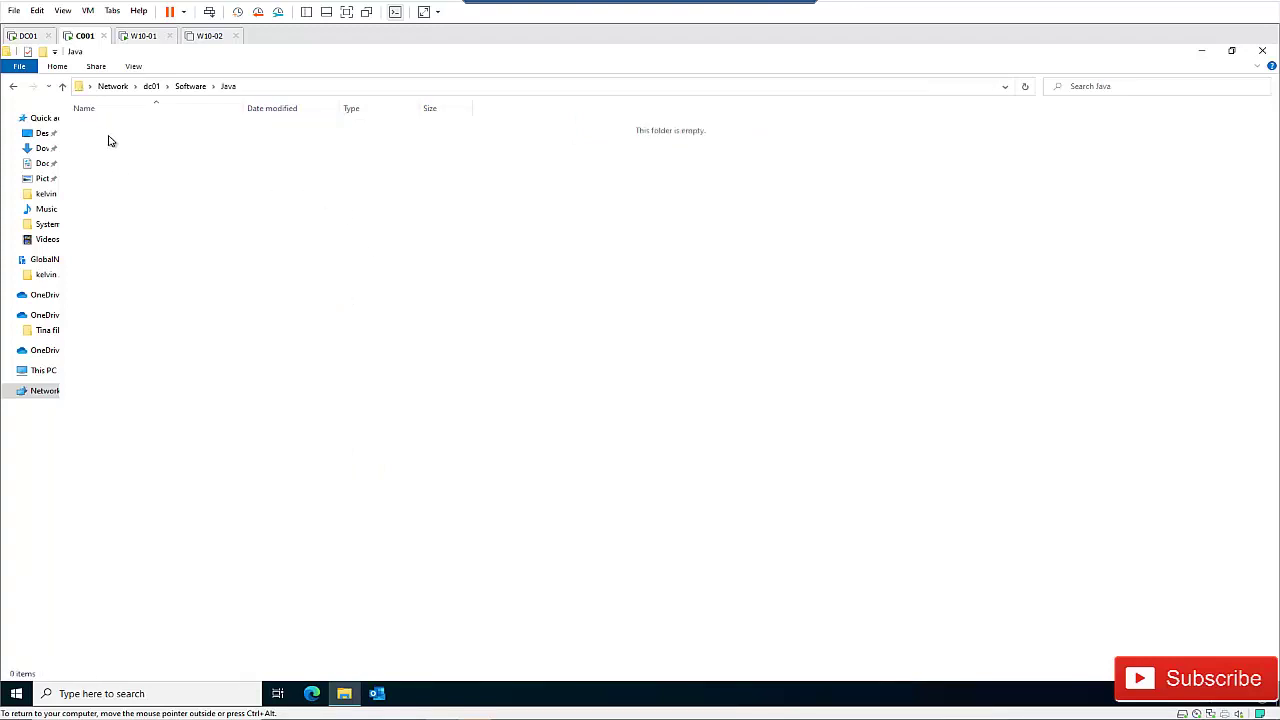
{"action": "right_click", "coordinate": [110, 141]}
{"action": "left_click", "coordinate": [146, 229]}
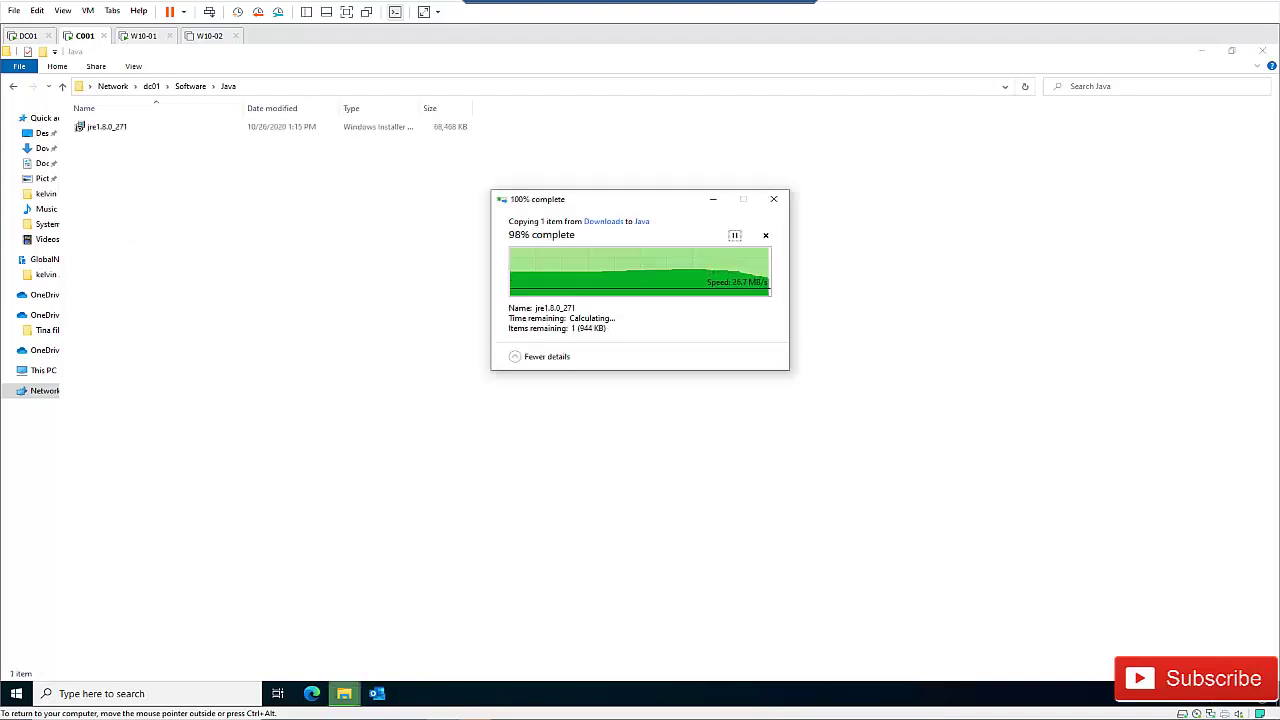
On the DC01 machine, examine which computers belong to the Laptops organizational unit in Active Directory Users and Computers.
{"action": "left_click", "coordinate": [25, 38]}
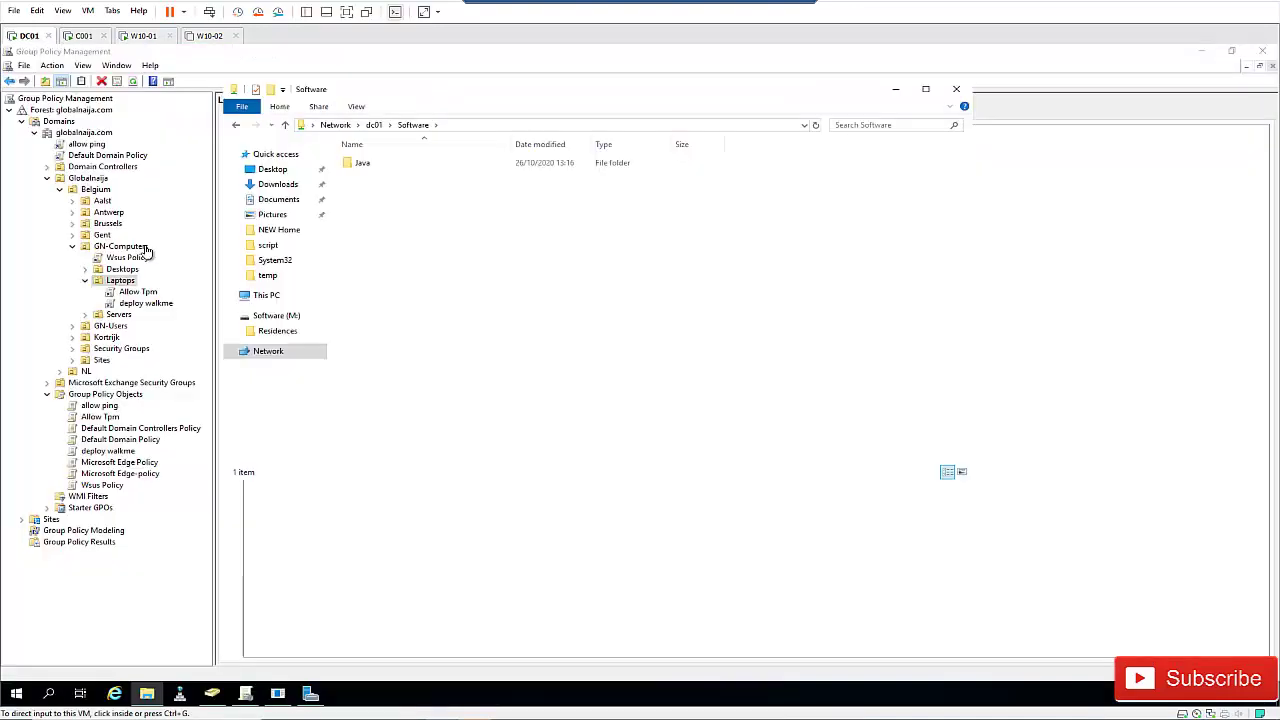
{"action": "left_click", "coordinate": [212, 693]}
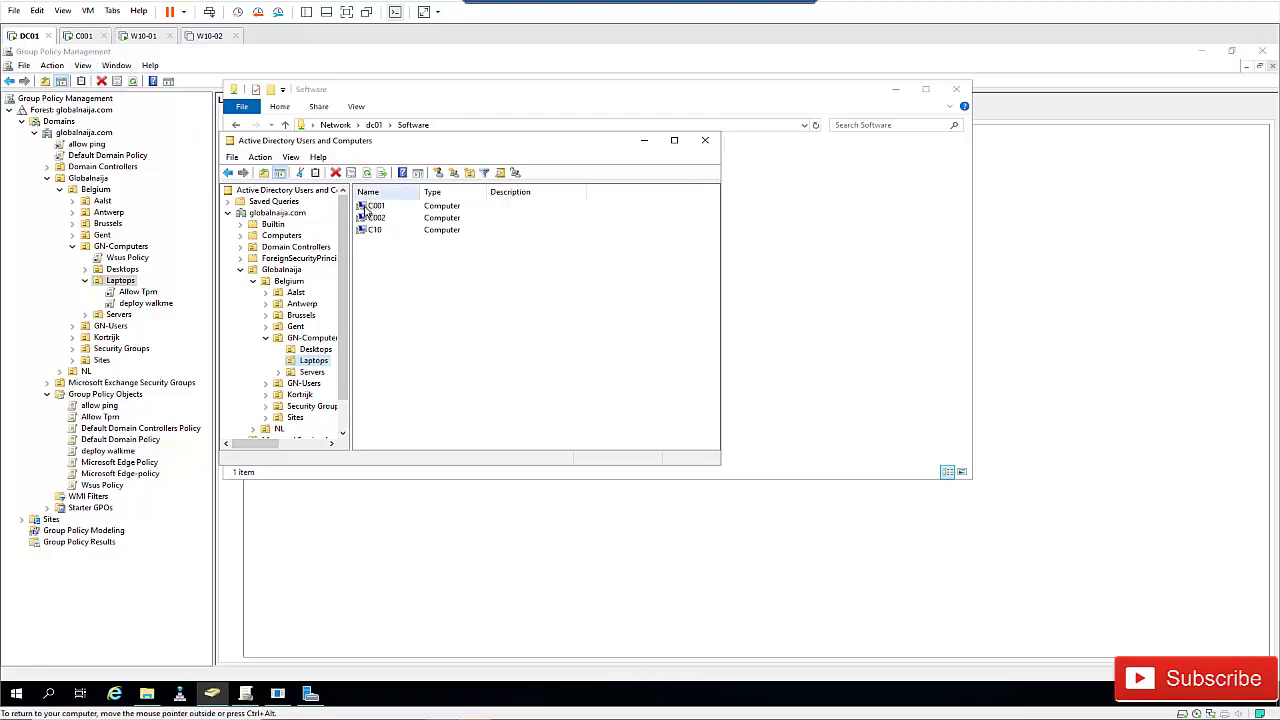
{"action": "left_click", "coordinate": [82, 37]}
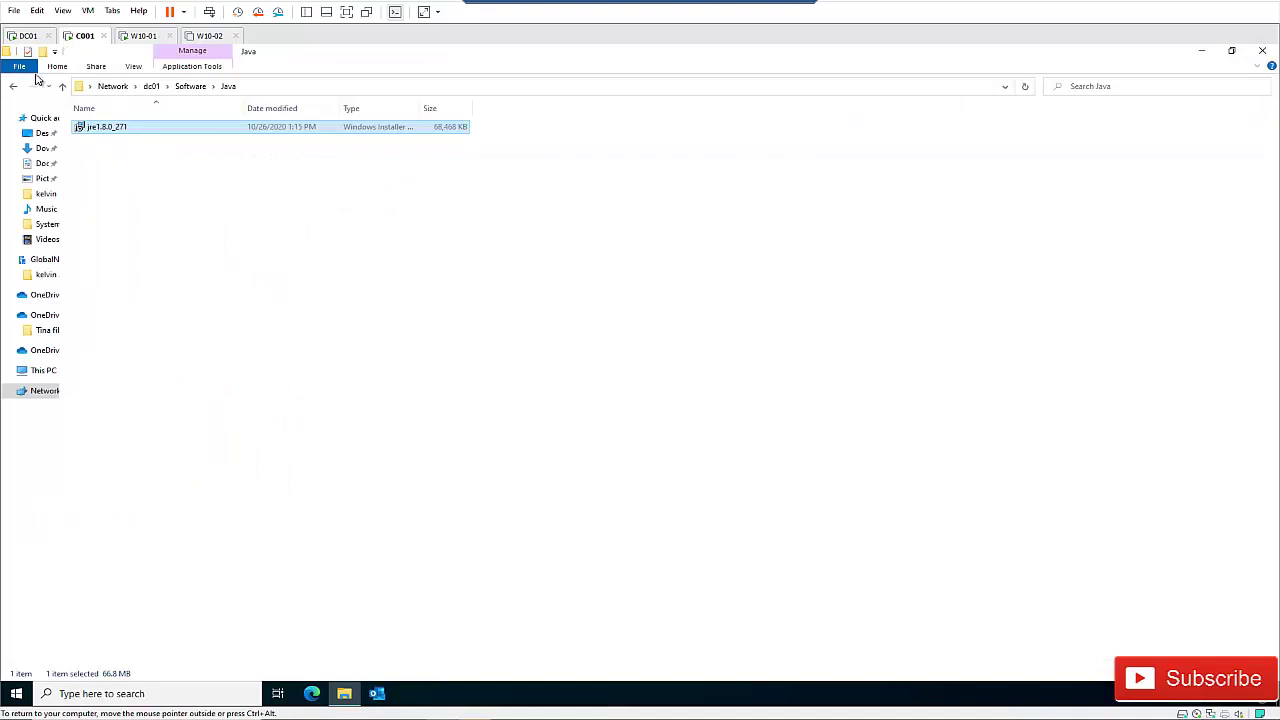
{"action": "left_click", "coordinate": [27, 36]}
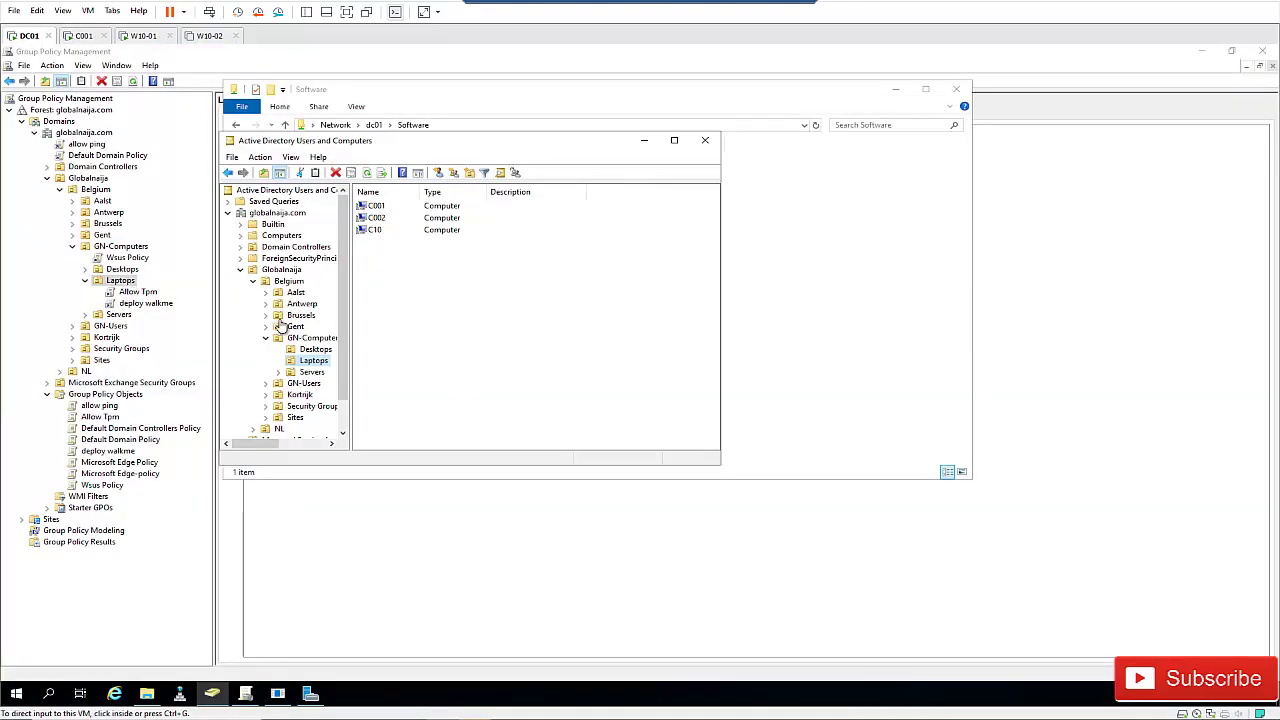
Find Group Policy Management among Server Manager's tools, and return to the Laptops unit in the Group Policy Management console.
{"action": "left_click", "coordinate": [121, 284]}
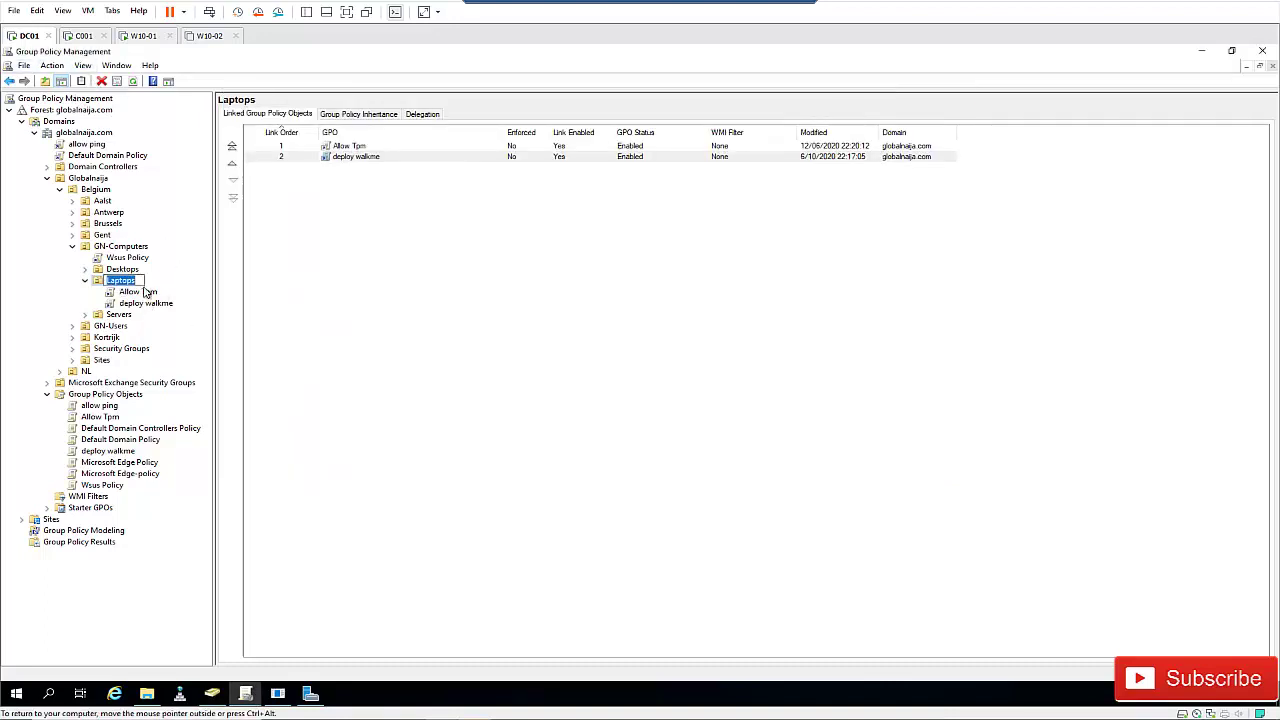
{"action": "key", "text": "Escape"}
{"action": "left_click", "coordinate": [310, 693]}
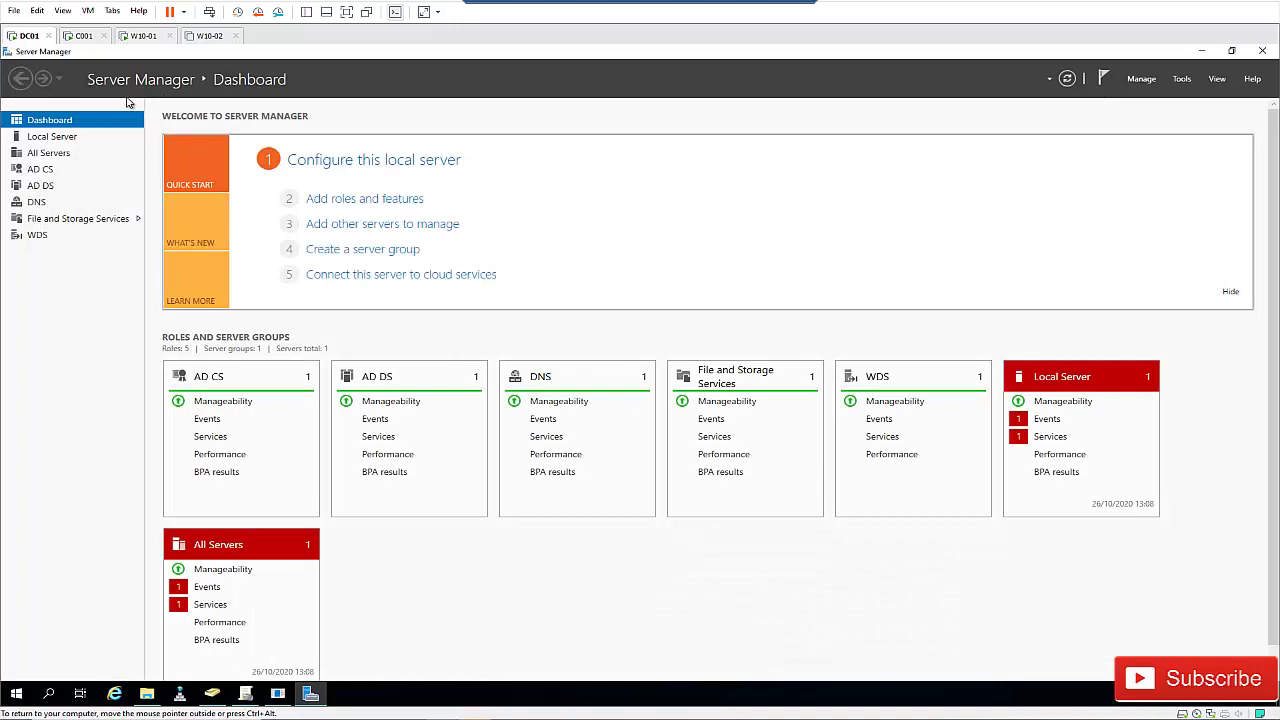
{"action": "left_click", "coordinate": [1181, 79]}
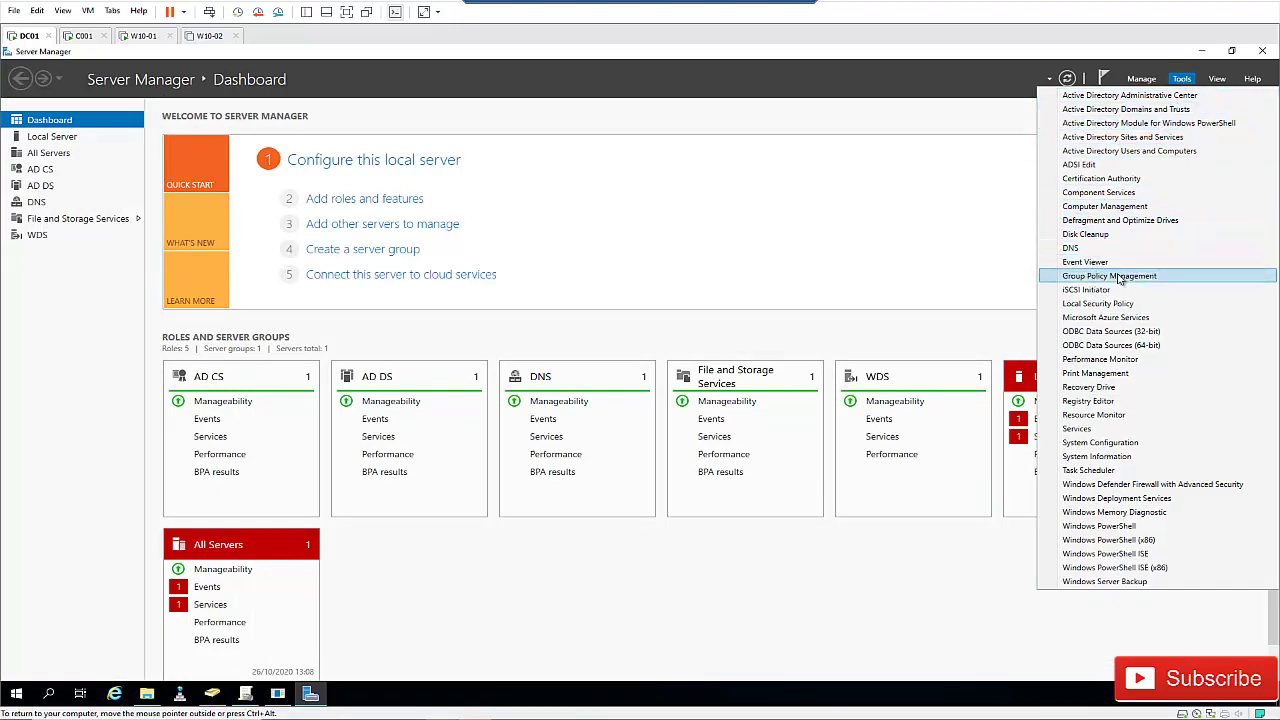
{"action": "left_click", "coordinate": [1203, 51]}
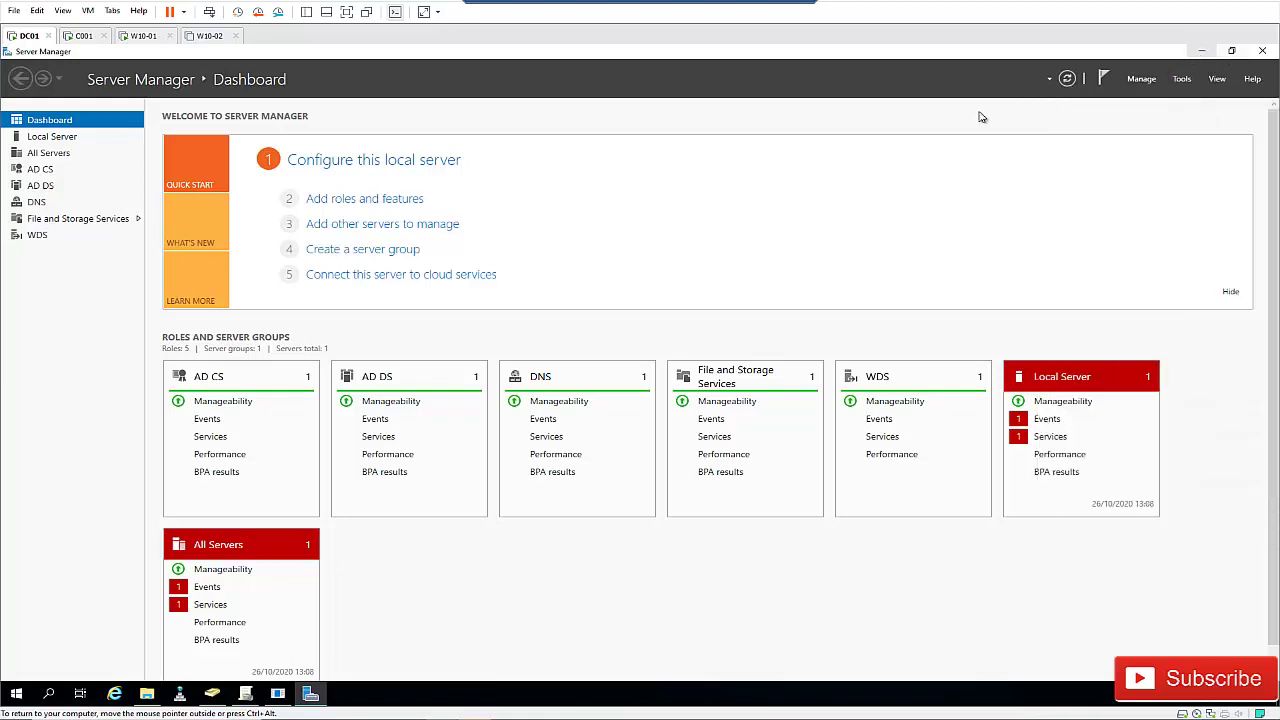
{"action": "left_click", "coordinate": [1201, 52]}
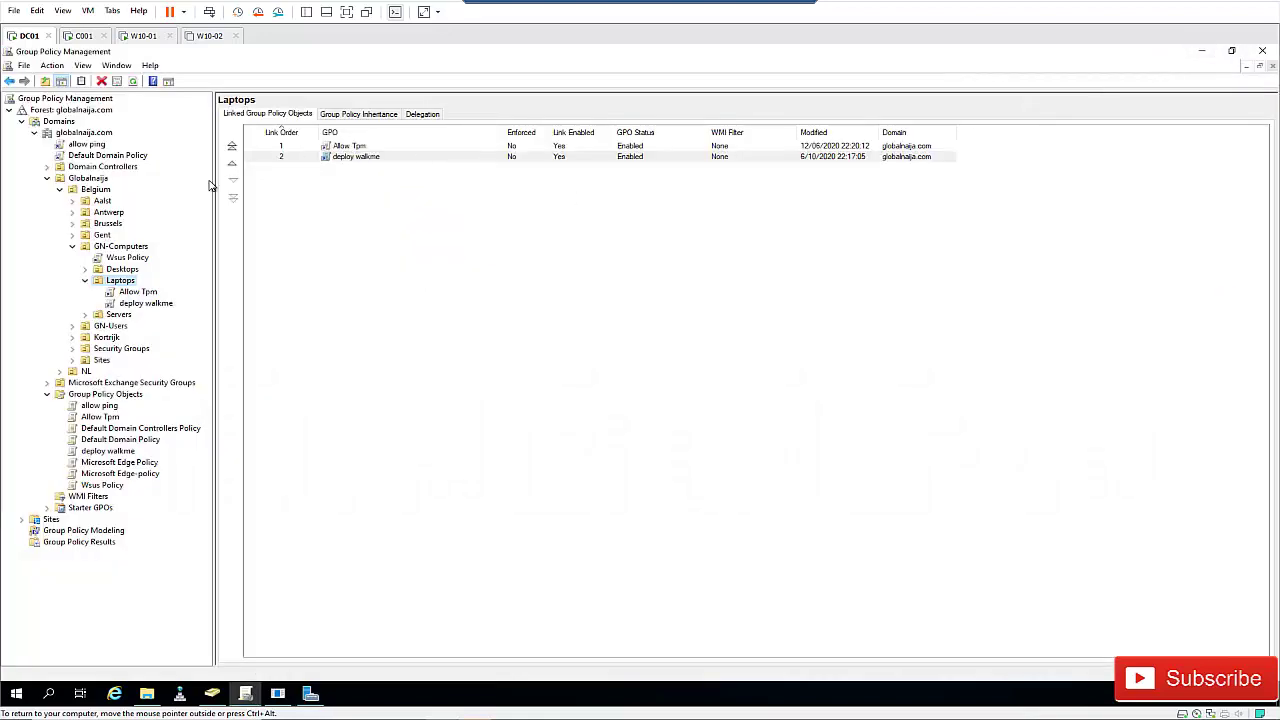
Create a GPO named Install-Java linked to the Laptops organizational unit, without a source starter GPO.
{"action": "right_click", "coordinate": [118, 286]}
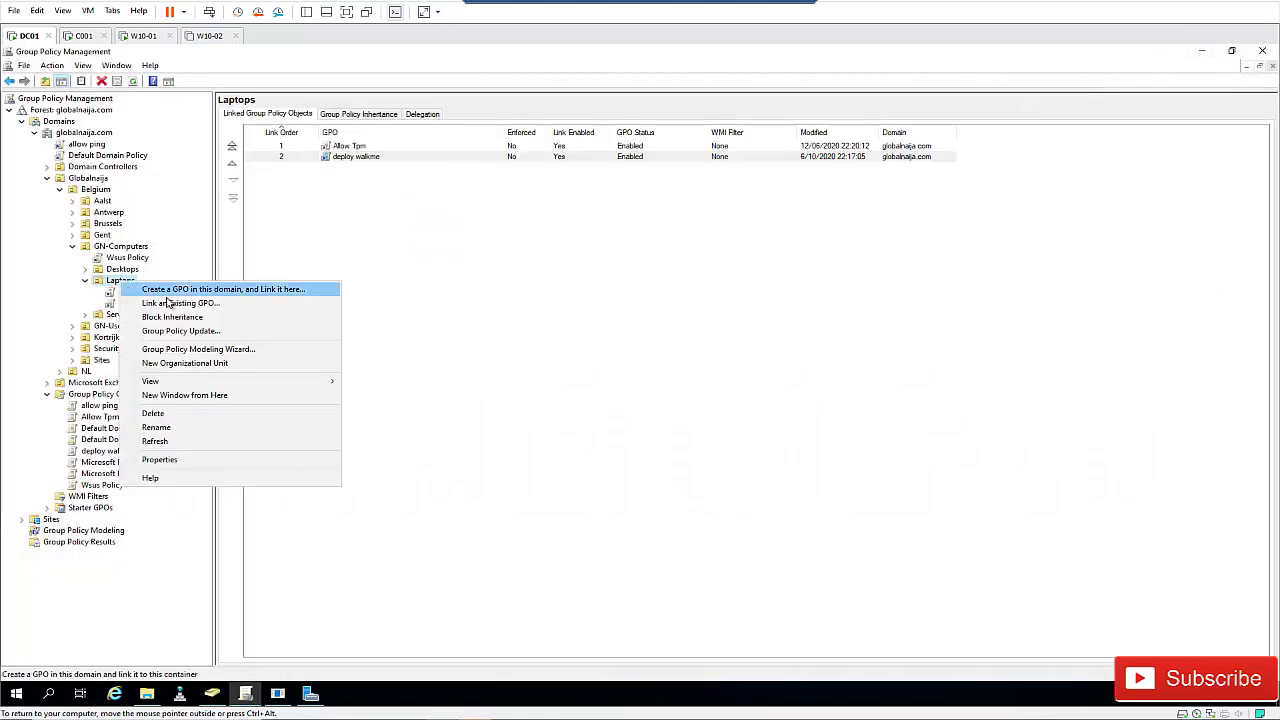
{"action": "left_click", "coordinate": [198, 292]}
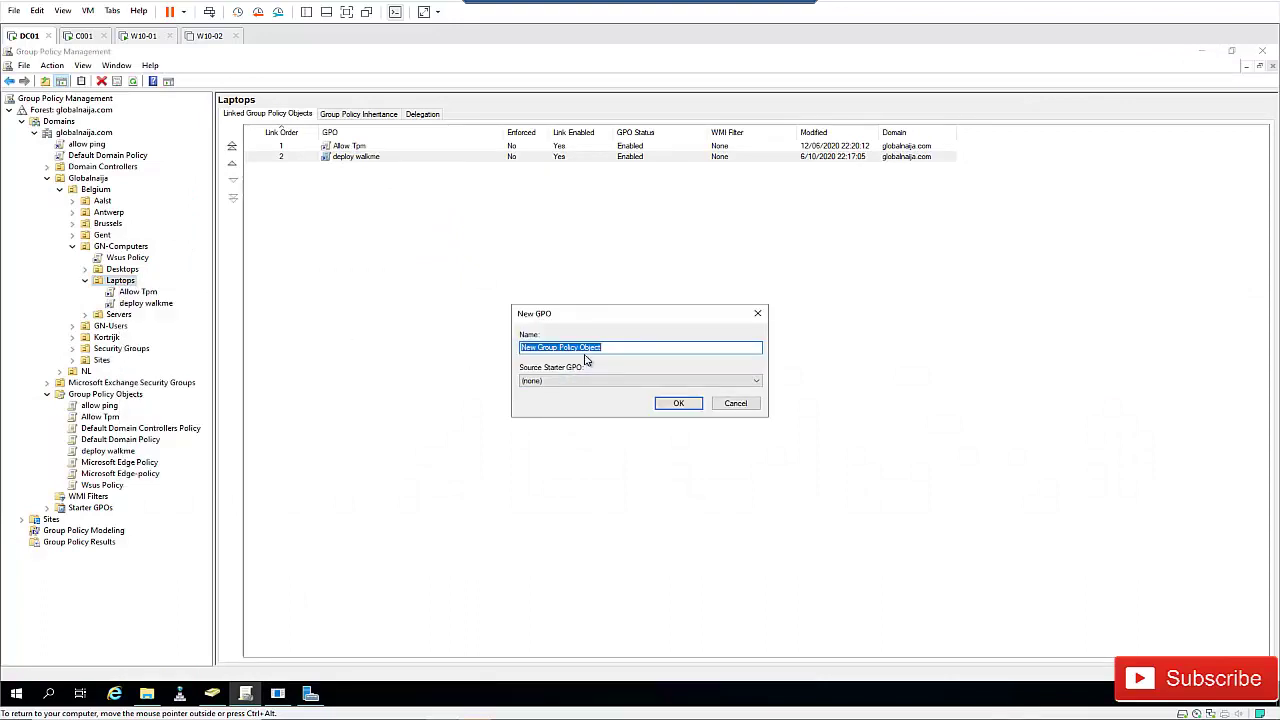
{"action": "key", "text": "BackSpace"}
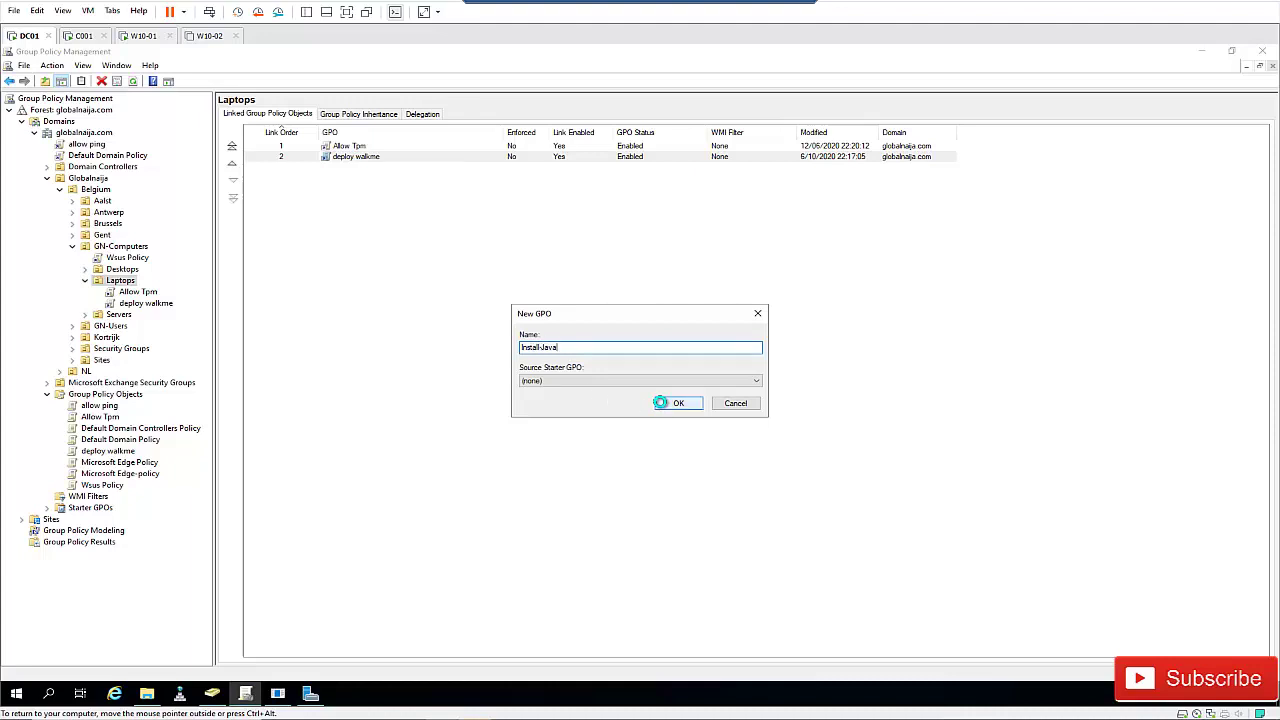
{"action": "left_click", "coordinate": [677, 402]}
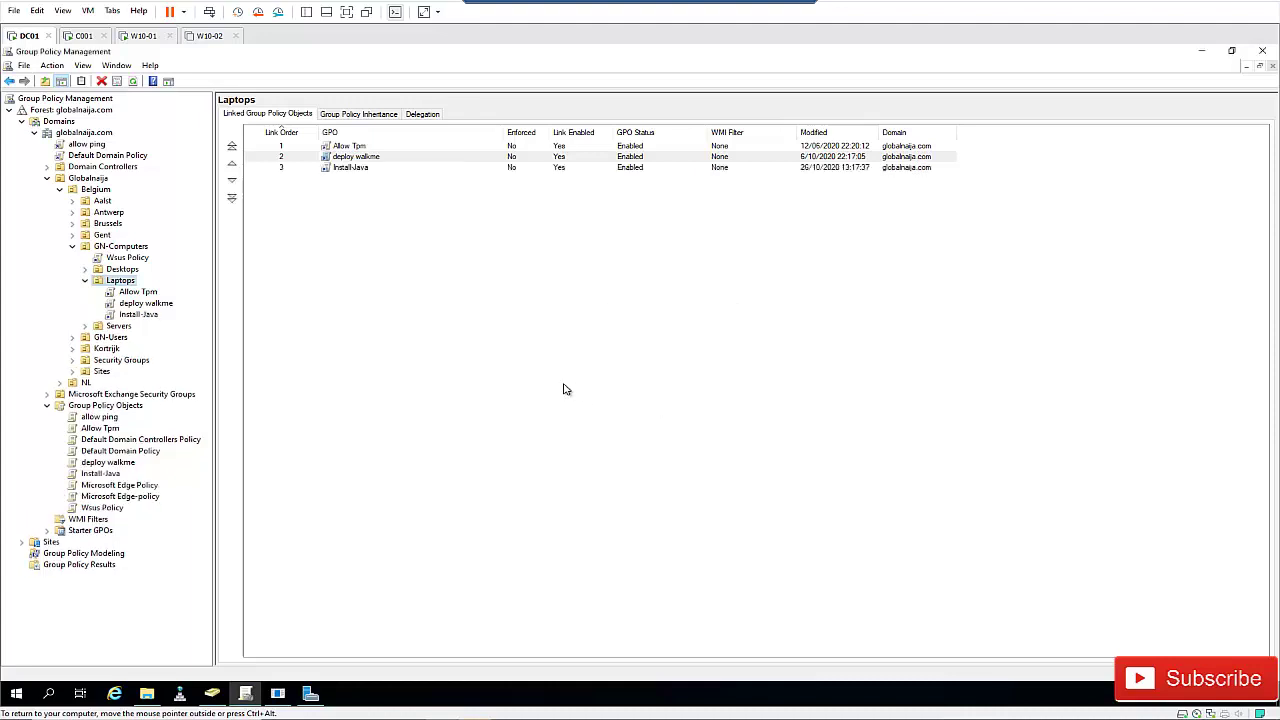
Open the Install-Java GPO for editing and go to Software installation under the Computer Configuration policies' Software Settings.
{"action": "right_click", "coordinate": [141, 318]}
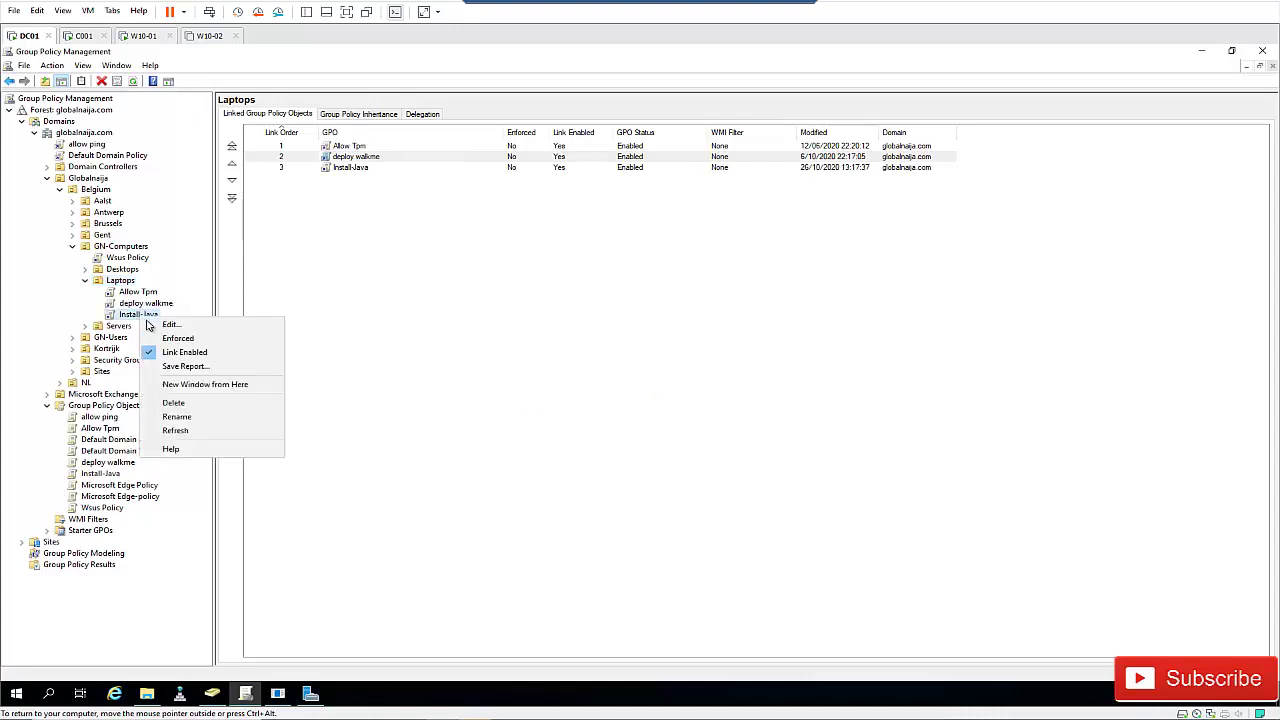
{"action": "left_click", "coordinate": [170, 327]}
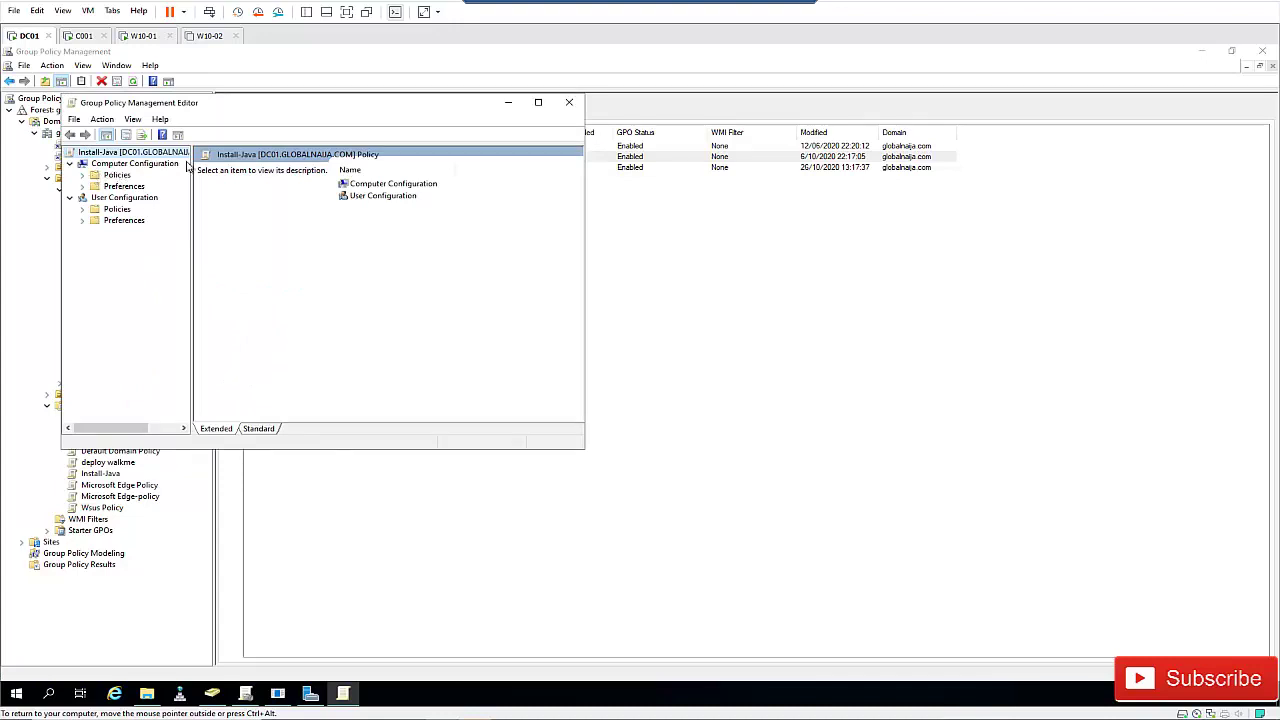
{"action": "left_click", "coordinate": [539, 103]}
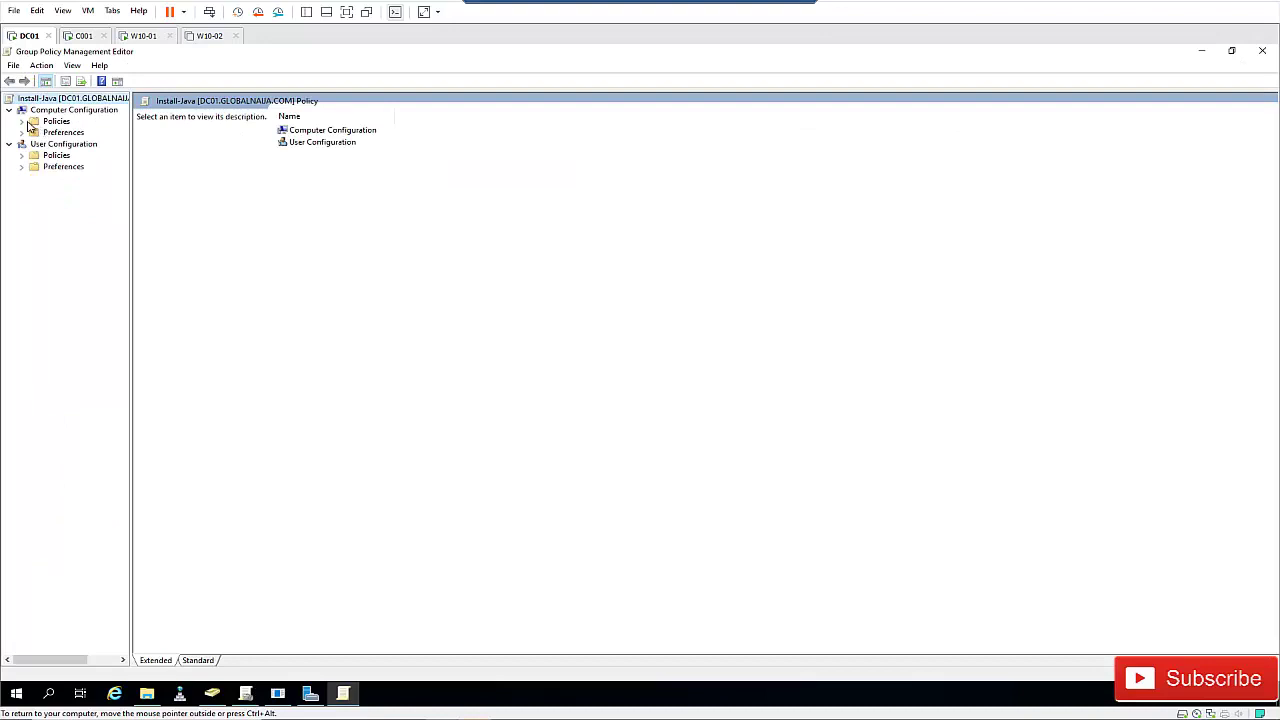
{"action": "left_click", "coordinate": [21, 121]}
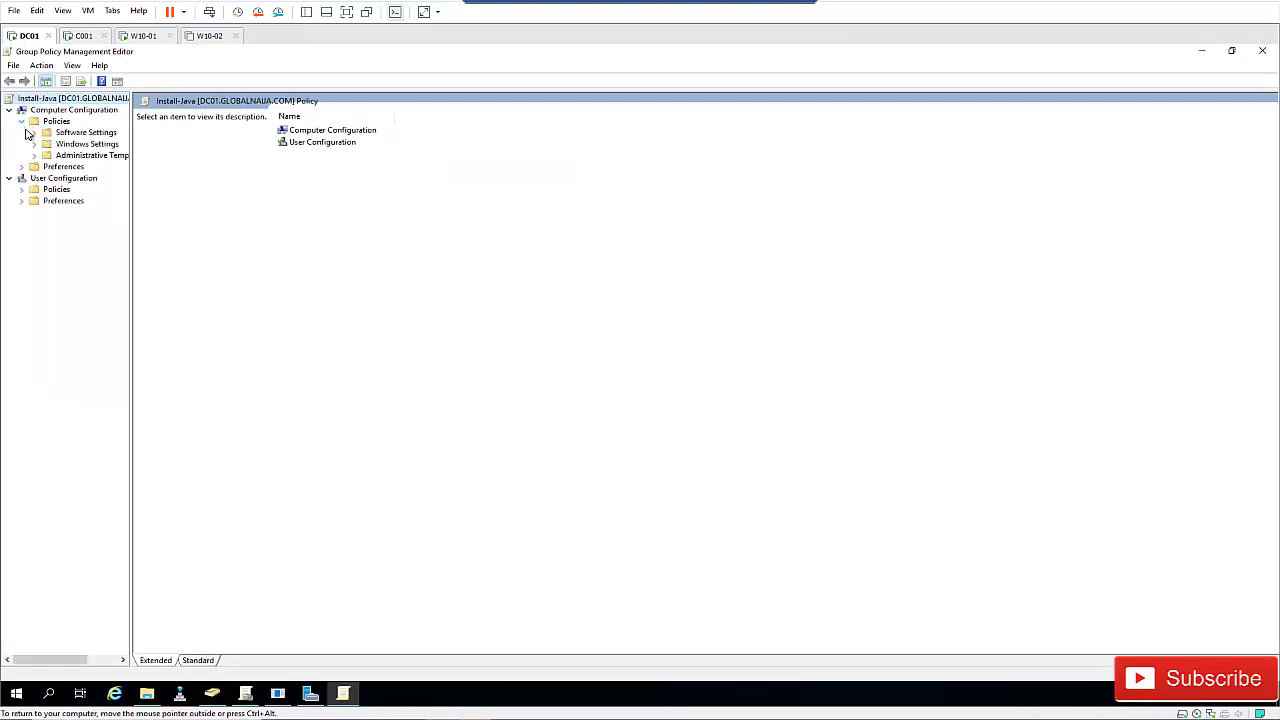
{"action": "left_click", "coordinate": [78, 133]}
{"action": "left_click", "coordinate": [34, 132]}
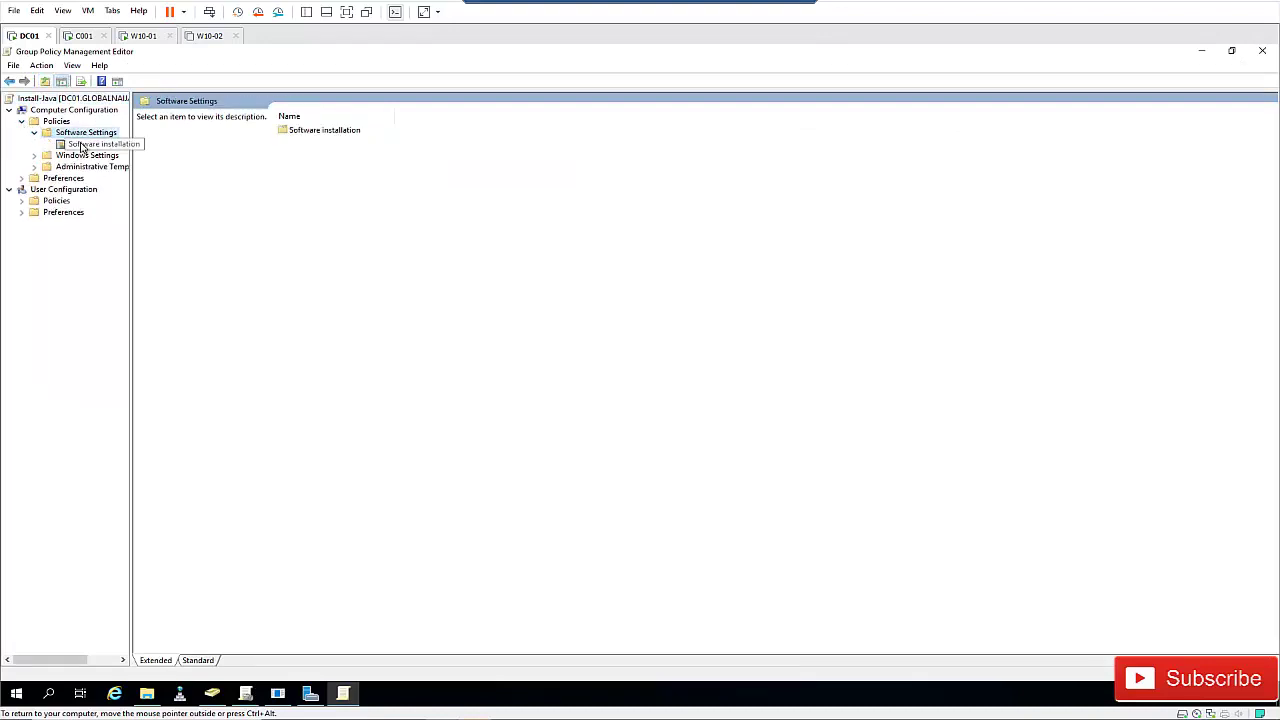
{"action": "left_click", "coordinate": [82, 145]}
Add the jre1.8.0_271 installer from the Software share's Java folder as a new package with the Assigned deployment method.
{"action": "right_click", "coordinate": [171, 135]}
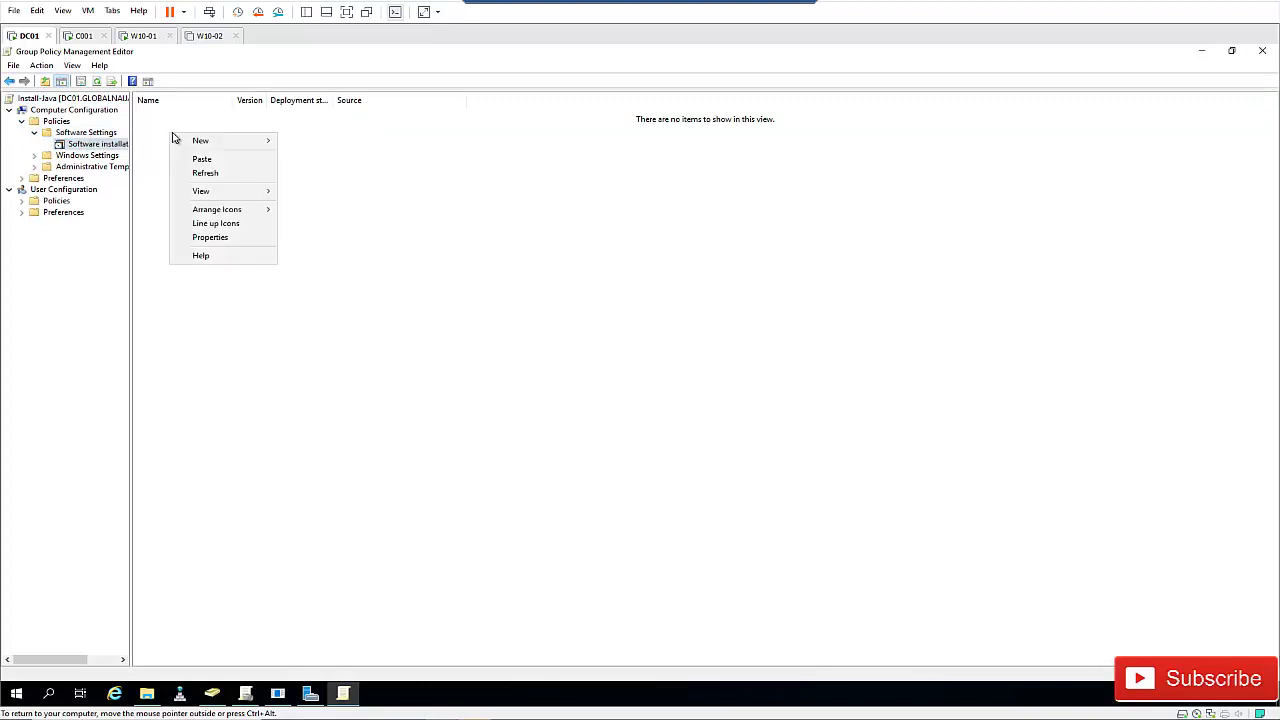
{"action": "mouse_move", "coordinate": [203, 145]}
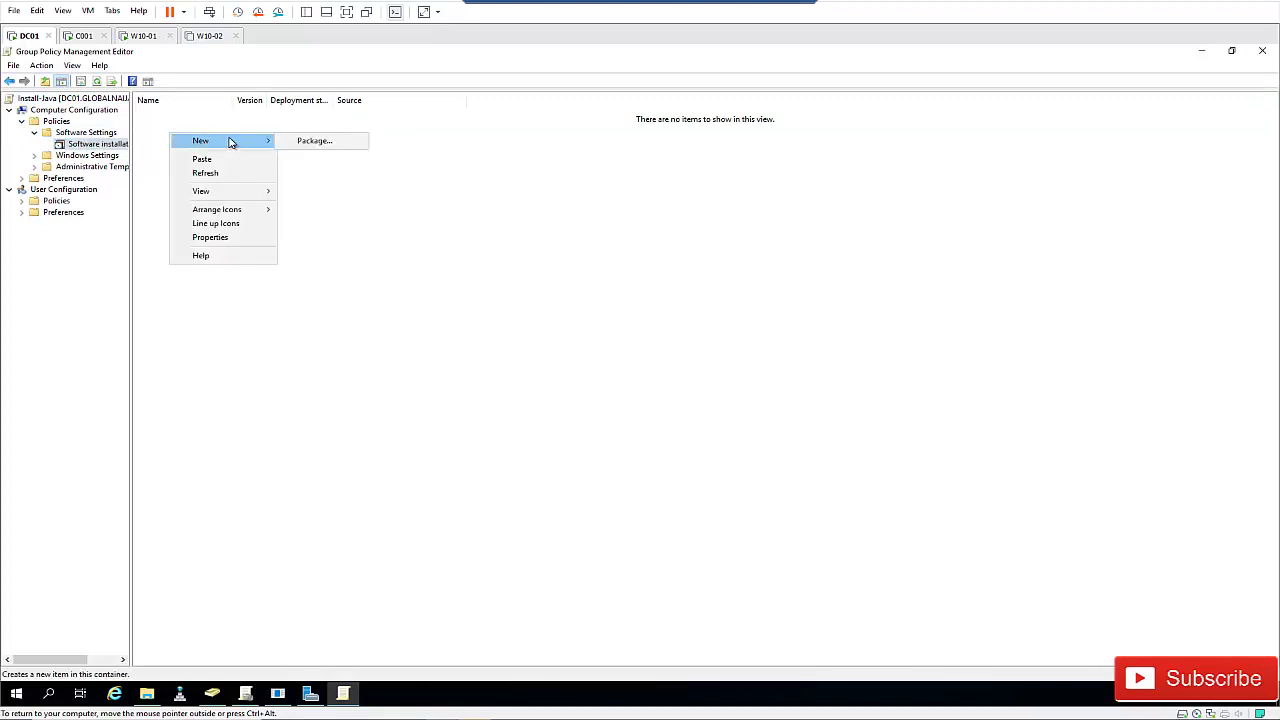
{"action": "left_click", "coordinate": [308, 145]}
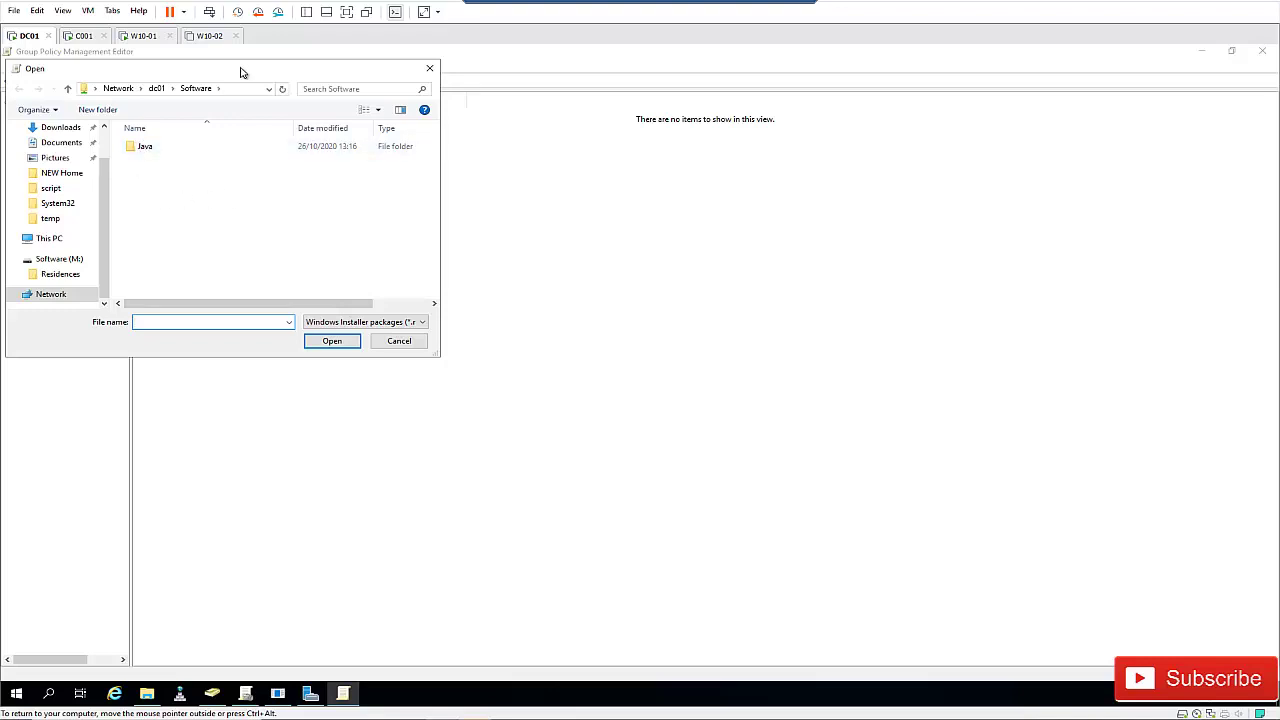
{"action": "left_click_drag", "start_coordinate": [240, 72], "coordinate": [575, 111]}
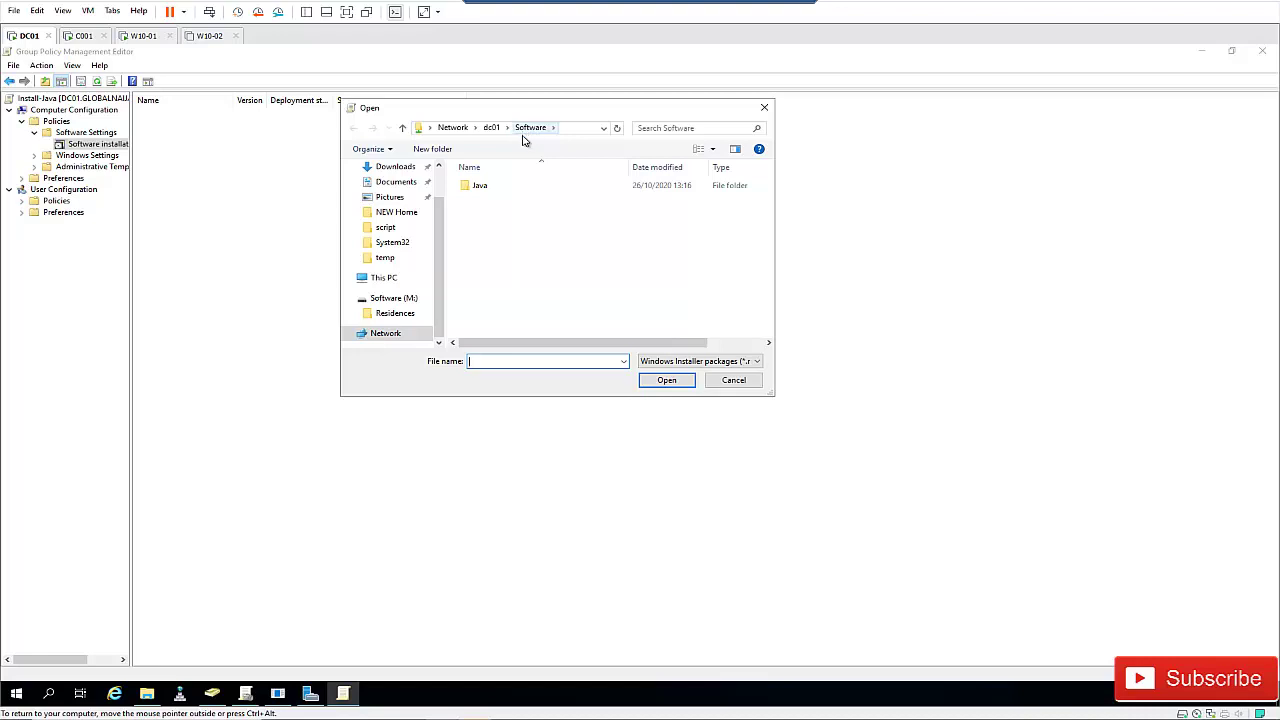
{"action": "double_click", "coordinate": [480, 186]}
{"action": "left_click", "coordinate": [481, 189]}
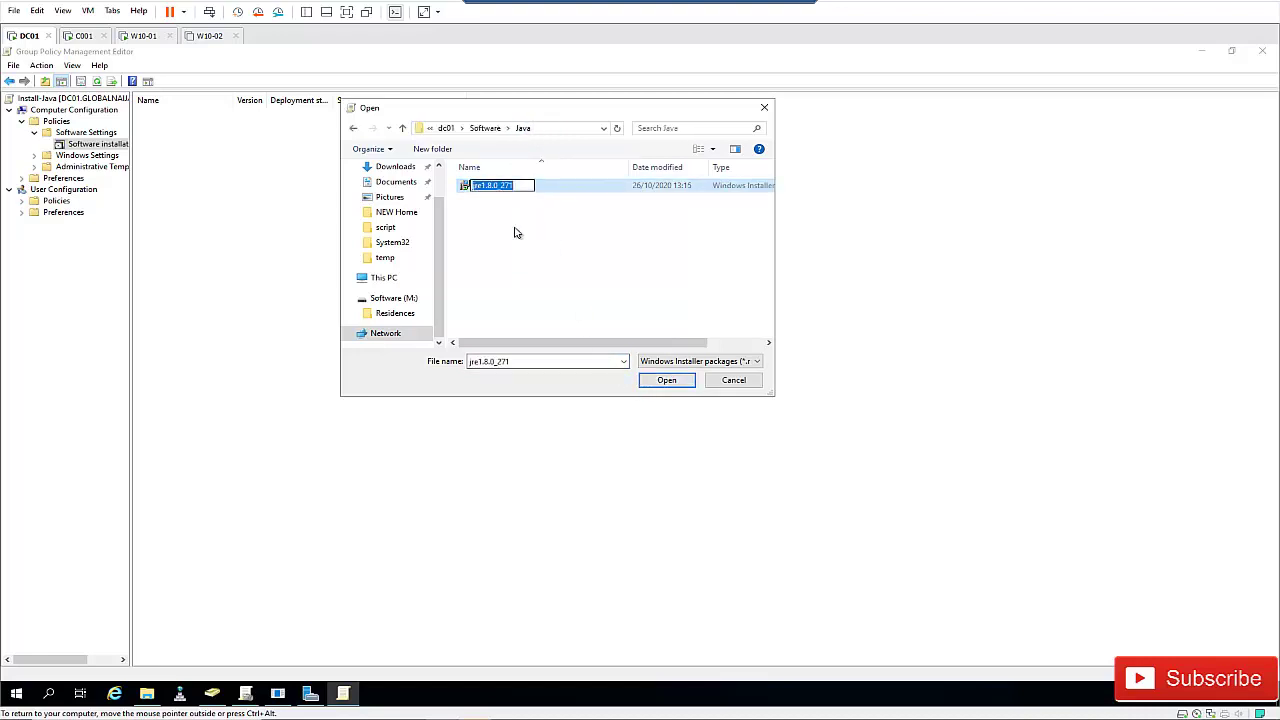
{"action": "left_click", "coordinate": [508, 207]}
{"action": "left_click", "coordinate": [662, 381]}
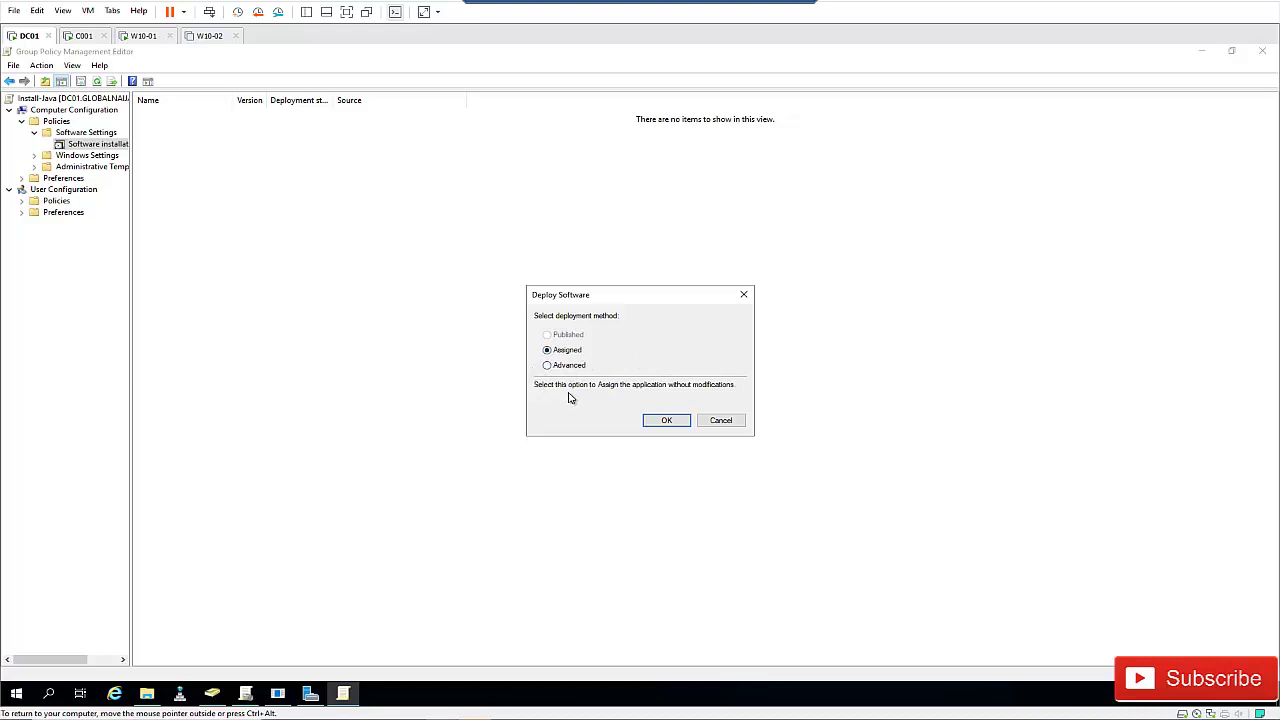
{"action": "left_click", "coordinate": [662, 423]}
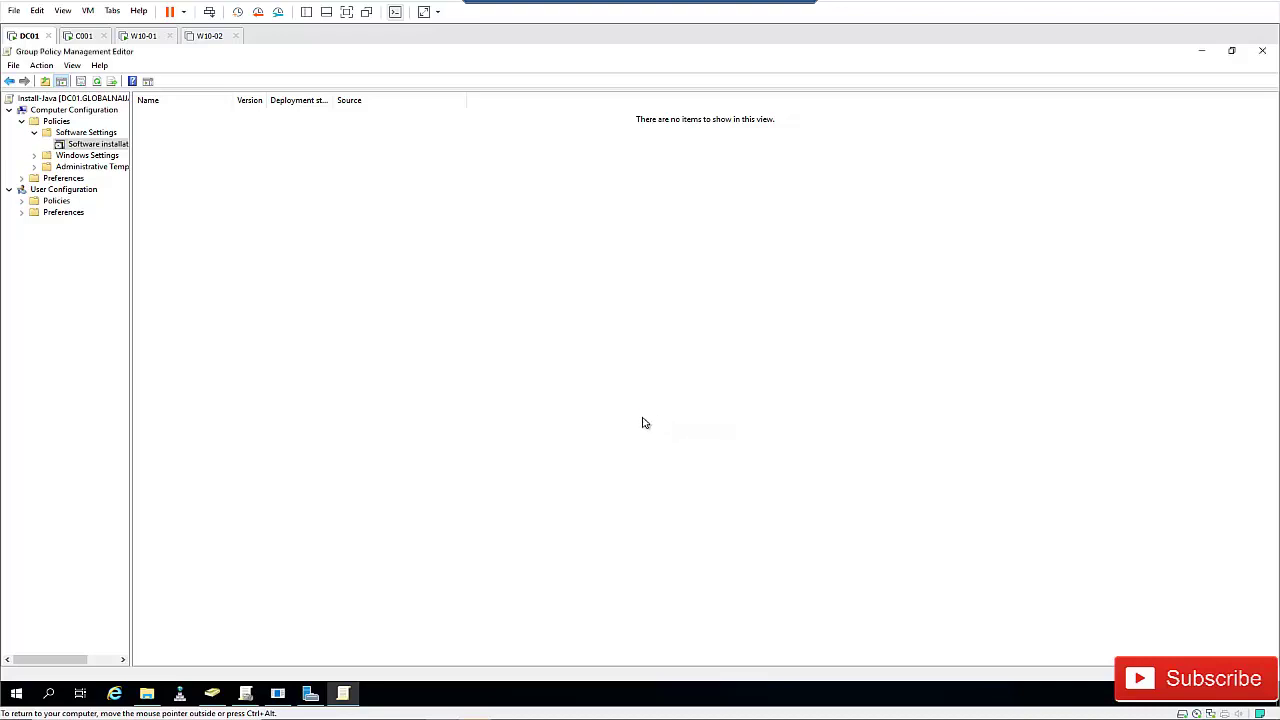
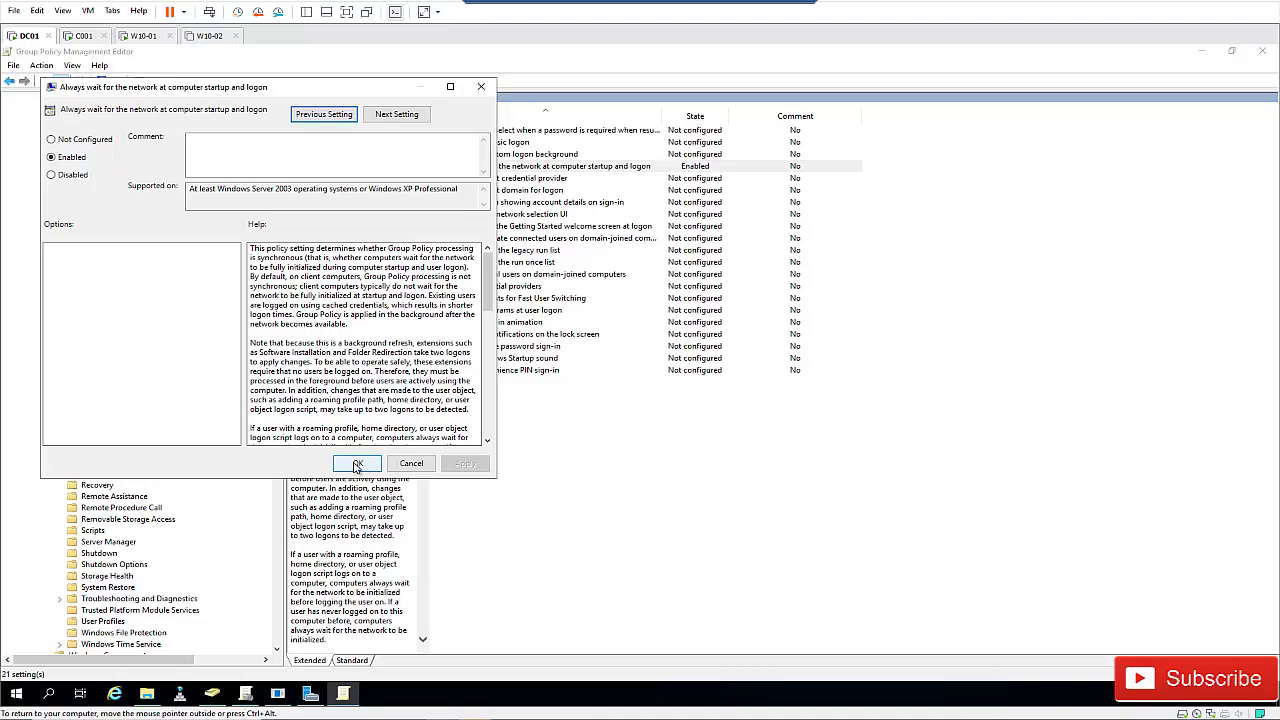
Confirm the enabled network-wait logon setting, and enable Specify startup policy processing wait time at 120 seconds, closing the policy editor.
{"action": "left_click", "coordinate": [357, 465]}
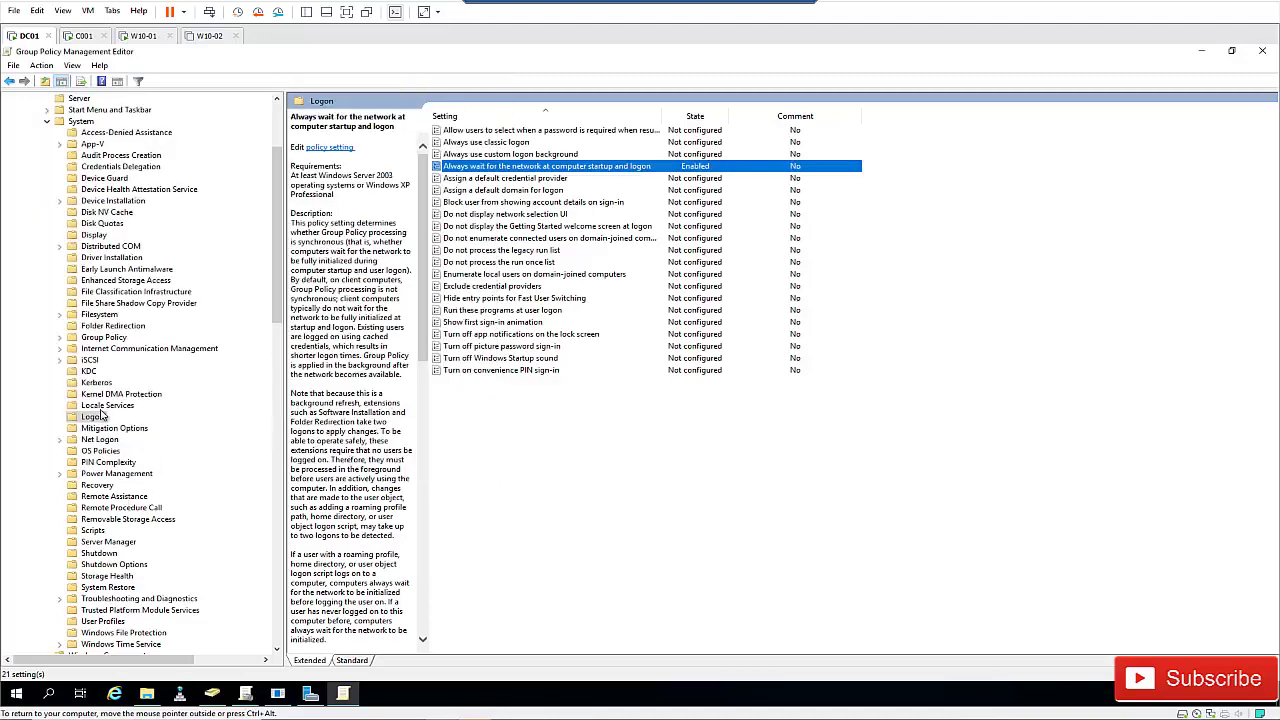
{"action": "left_click", "coordinate": [102, 338]}
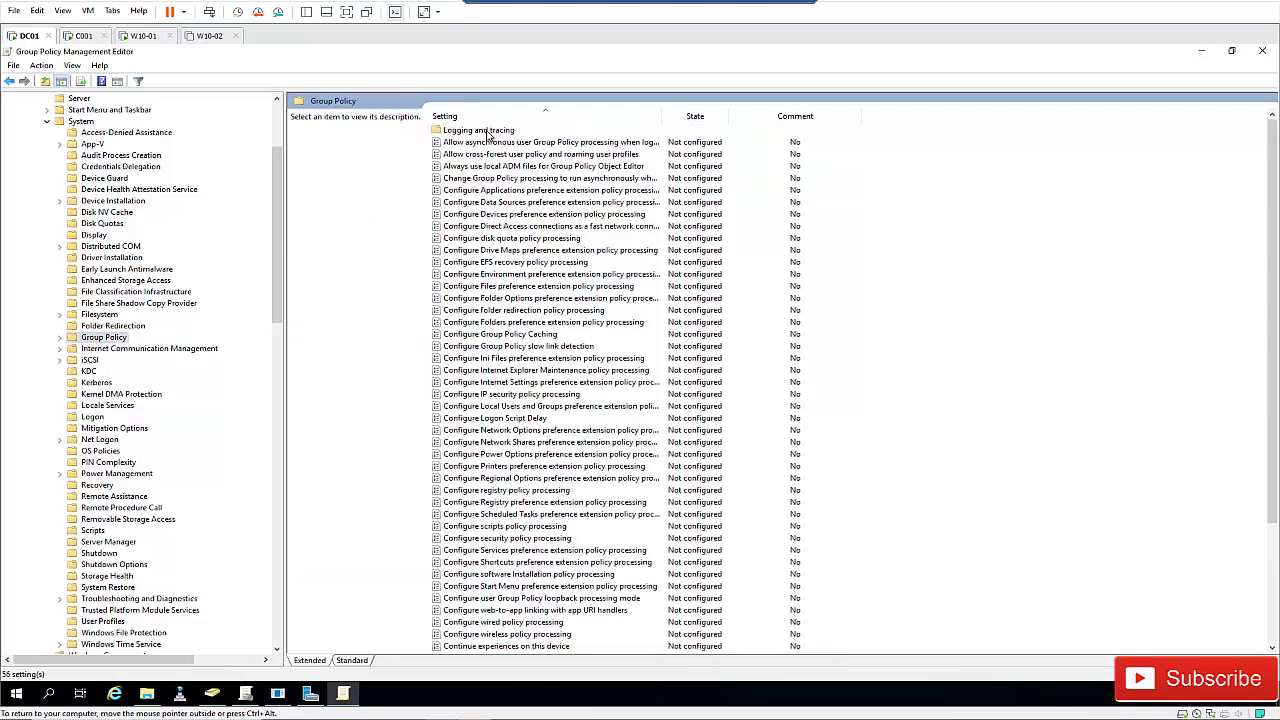
{"action": "left_click", "coordinate": [494, 120]}
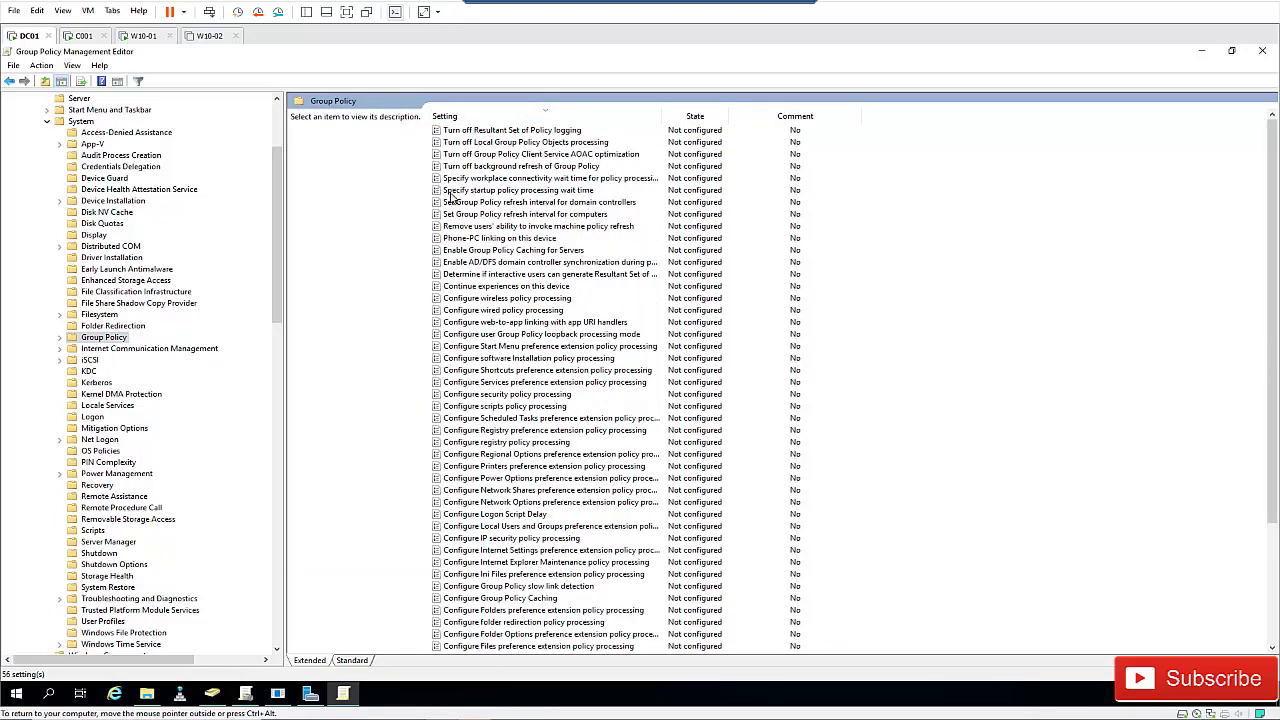
{"action": "double_click", "coordinate": [535, 191]}
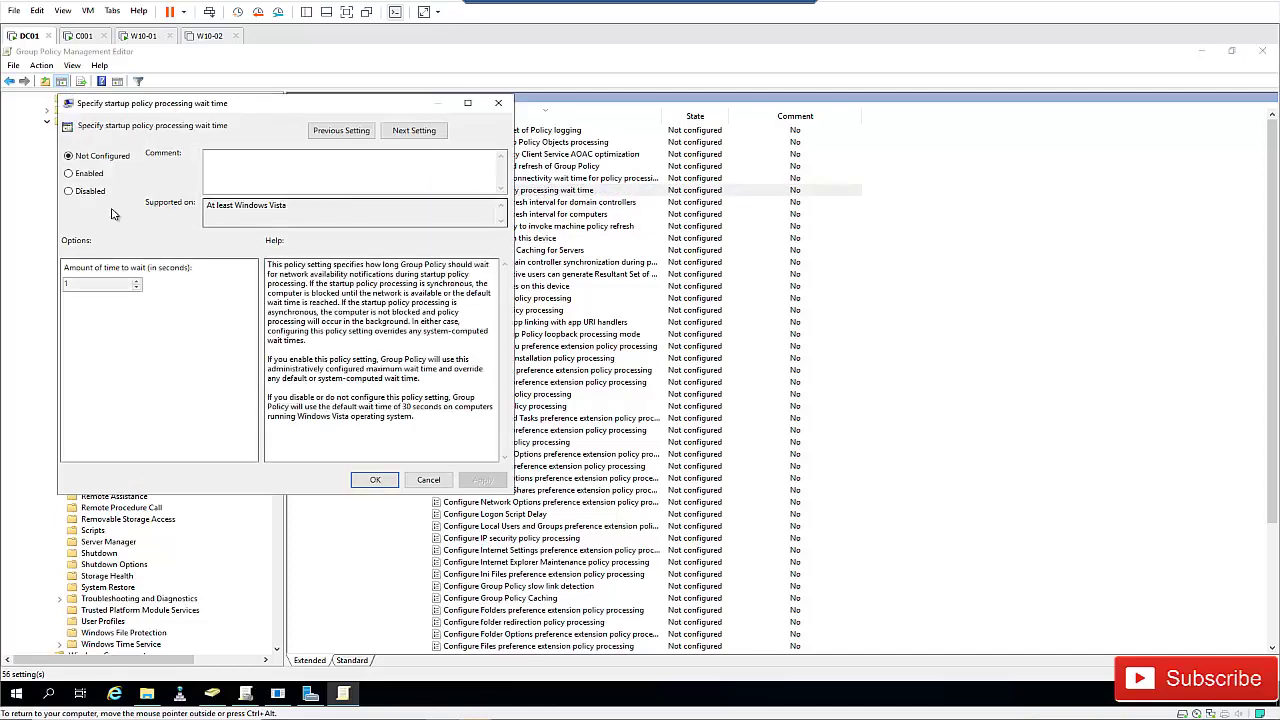
{"action": "left_click", "coordinate": [86, 176]}
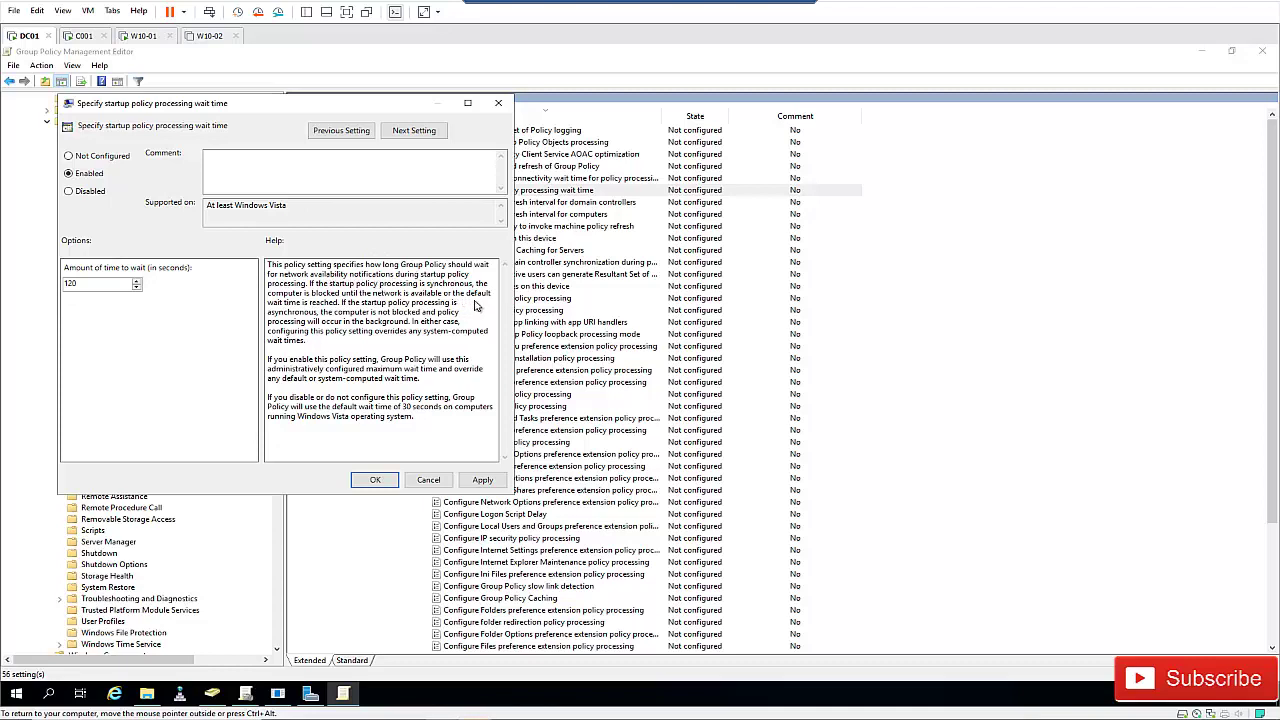
{"action": "left_click", "coordinate": [482, 480]}
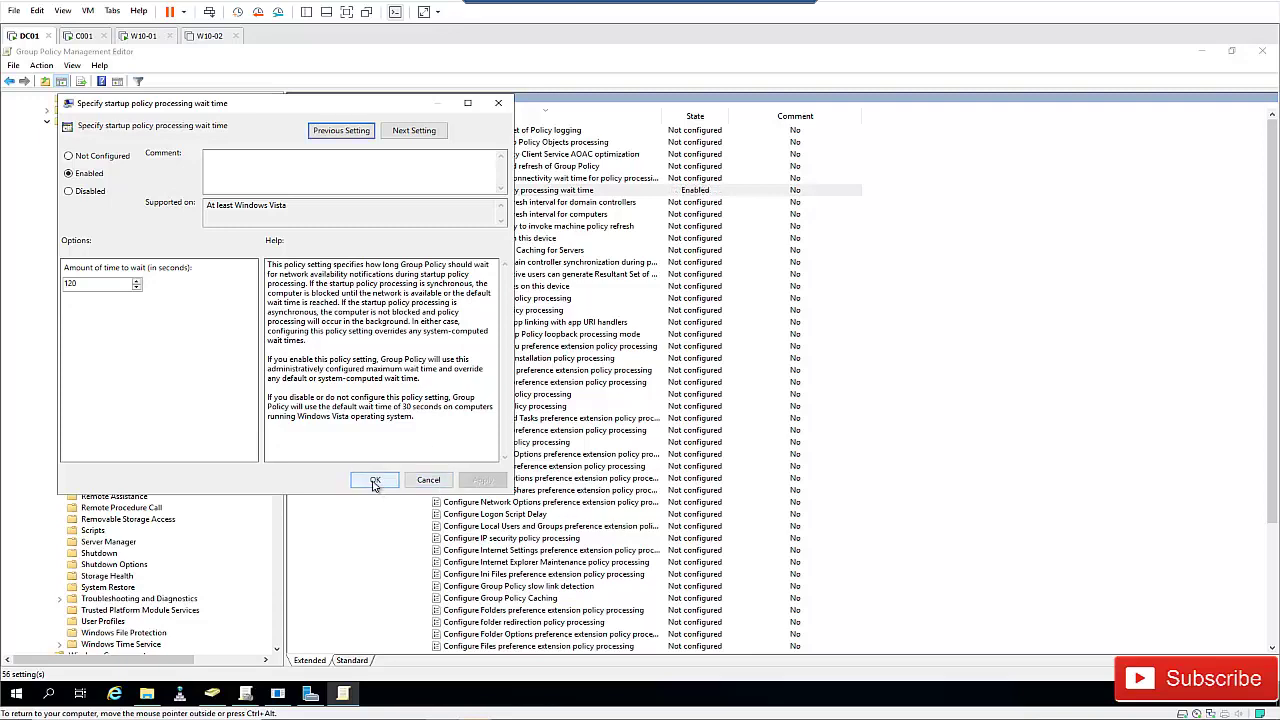
{"action": "left_click", "coordinate": [374, 481]}
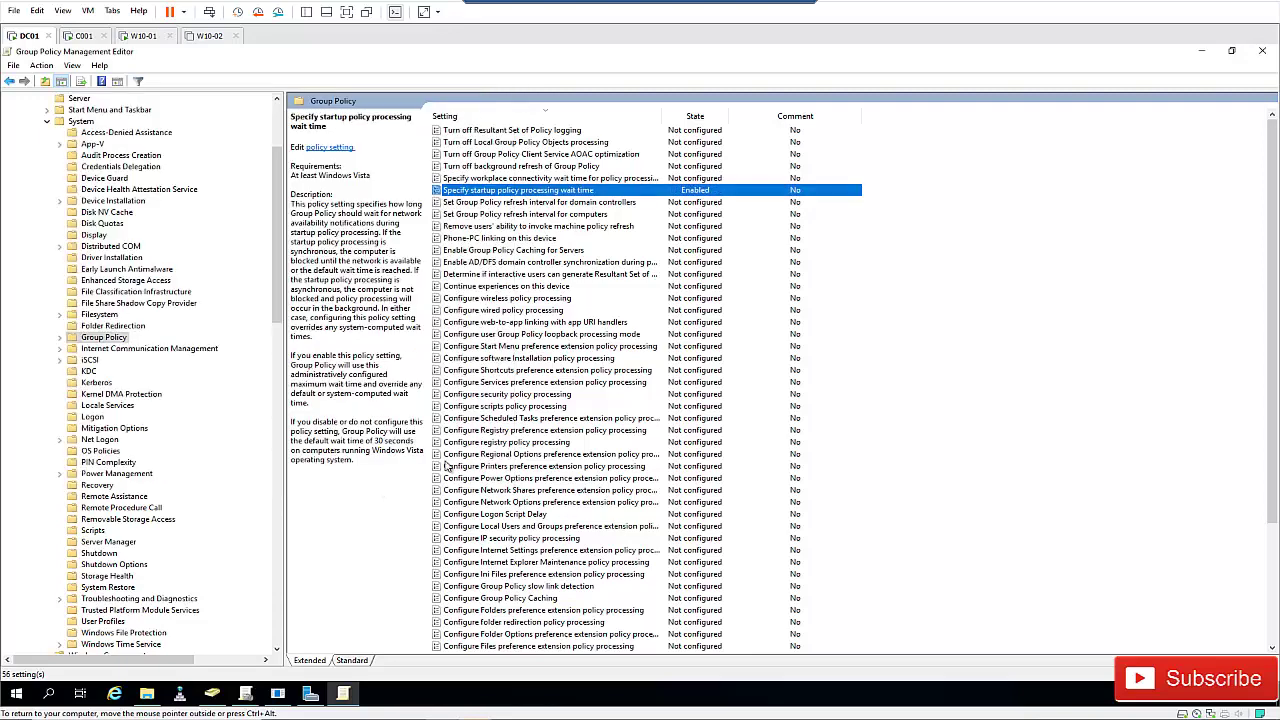
{"action": "left_click", "coordinate": [1261, 54]}
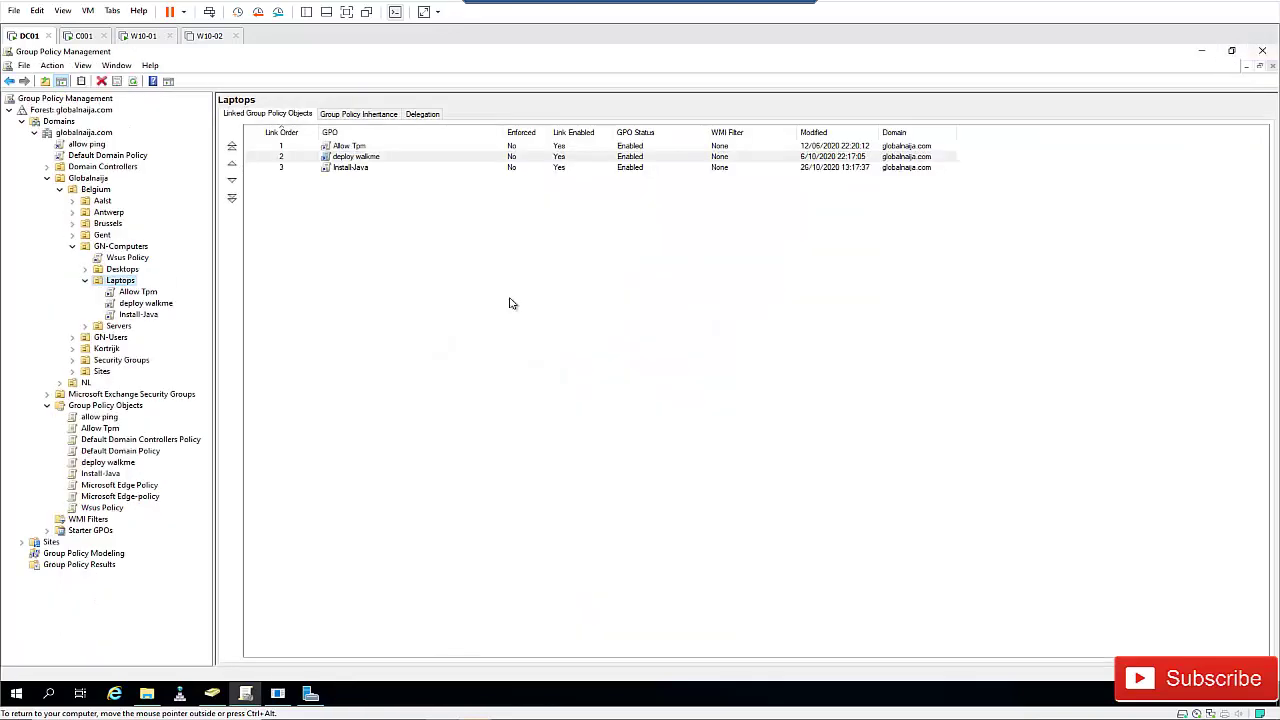
Add the Domain Computers group to the security filtering of the Install-Java GPO and return to the Laptops unit.
{"action": "left_click", "coordinate": [142, 315]}
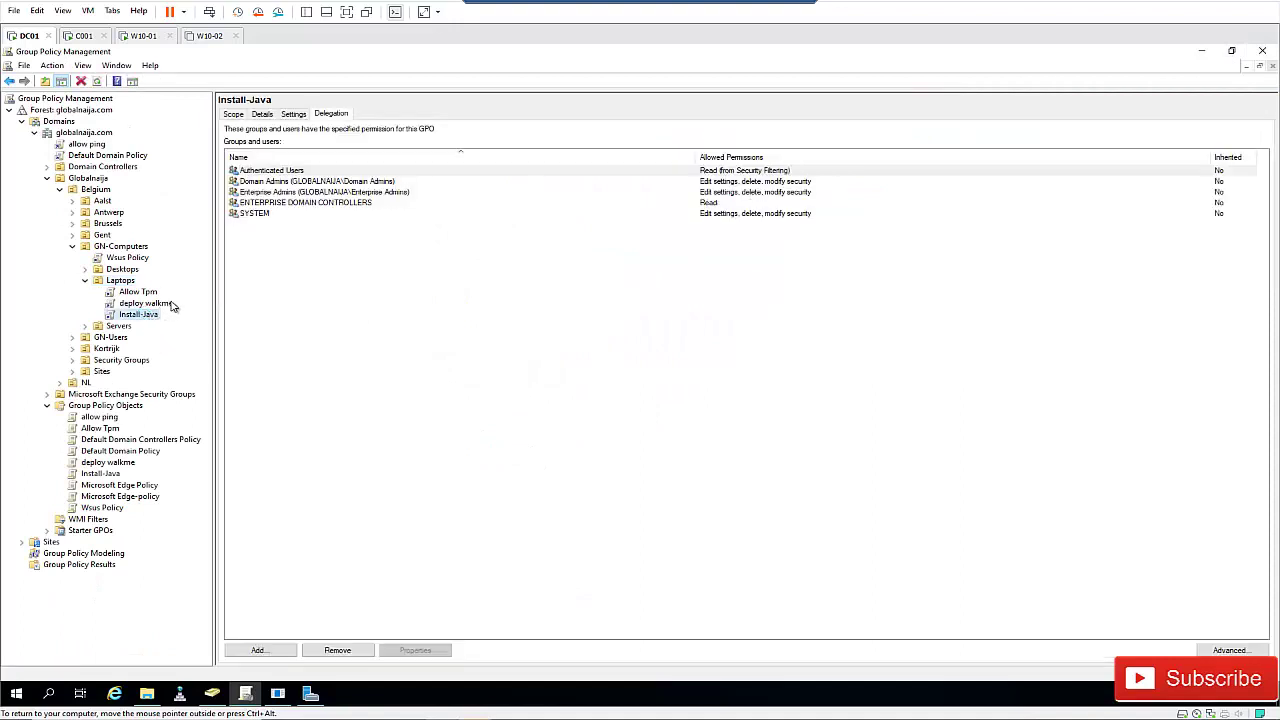
{"action": "left_click", "coordinate": [234, 114]}
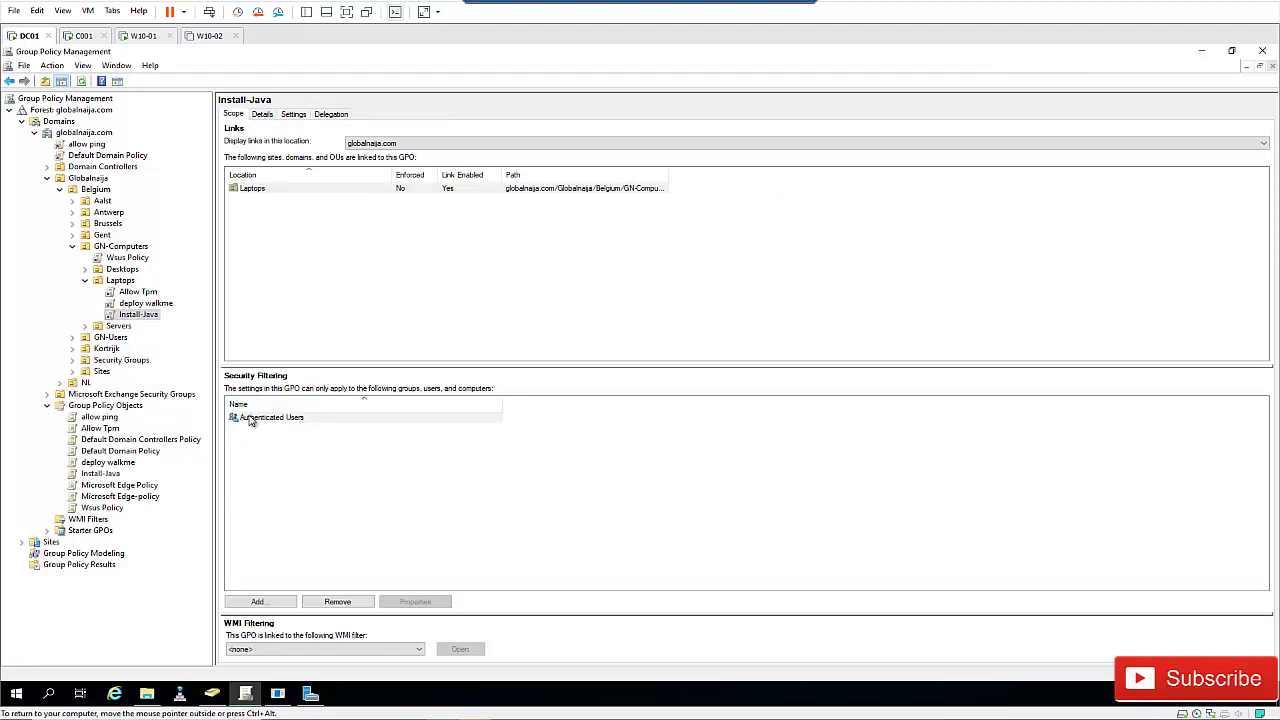
{"action": "left_click", "coordinate": [285, 603]}
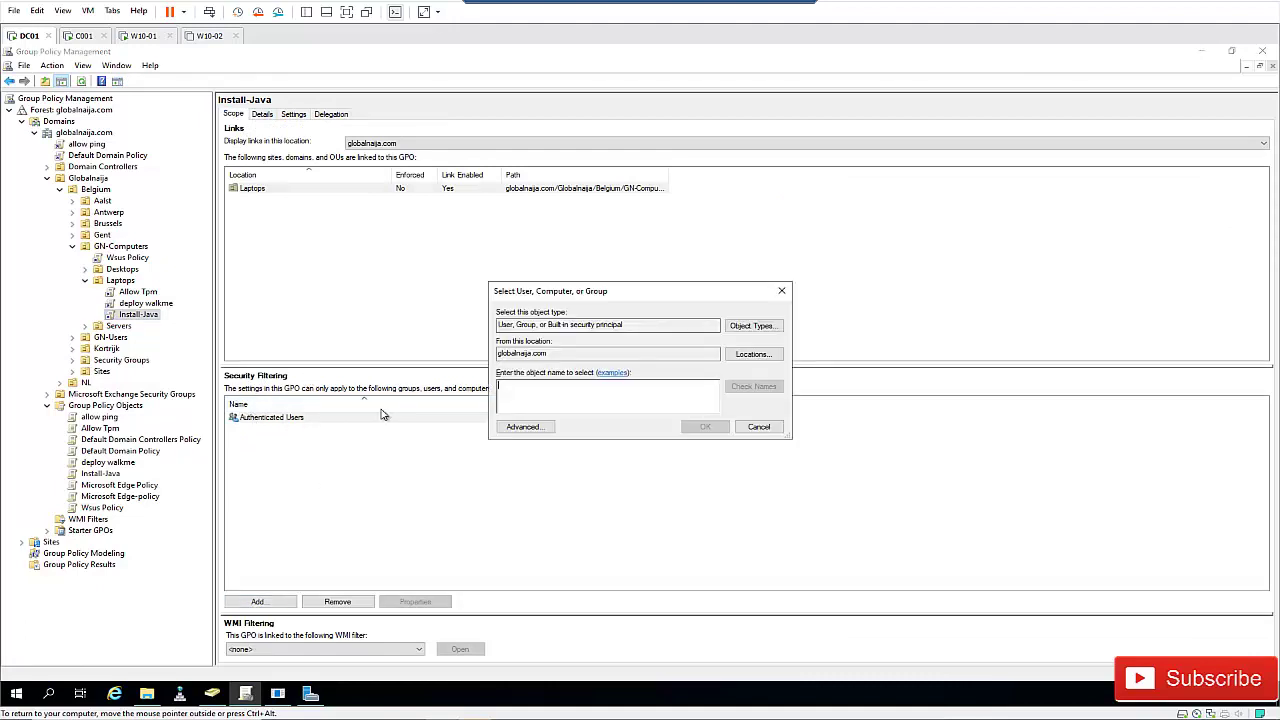
{"action": "type", "text": "domai"}
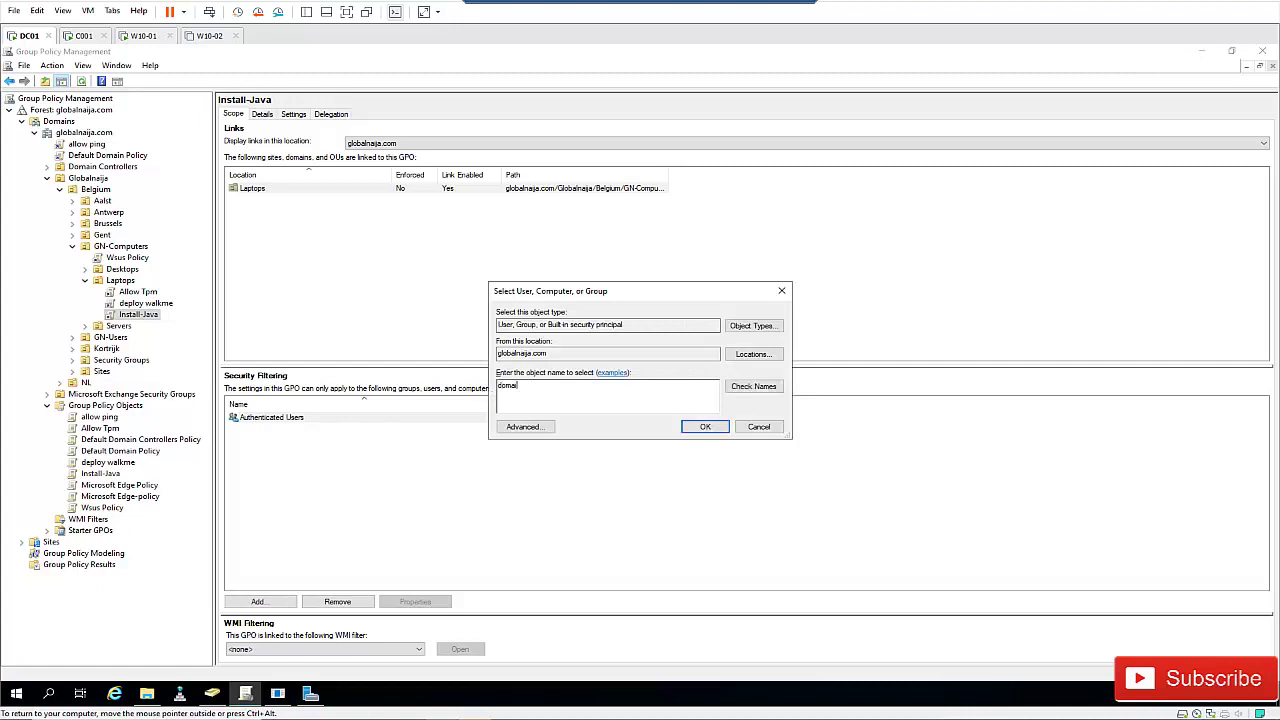
{"action": "type", "text": "n computers"}
{"action": "key", "text": "Return"}
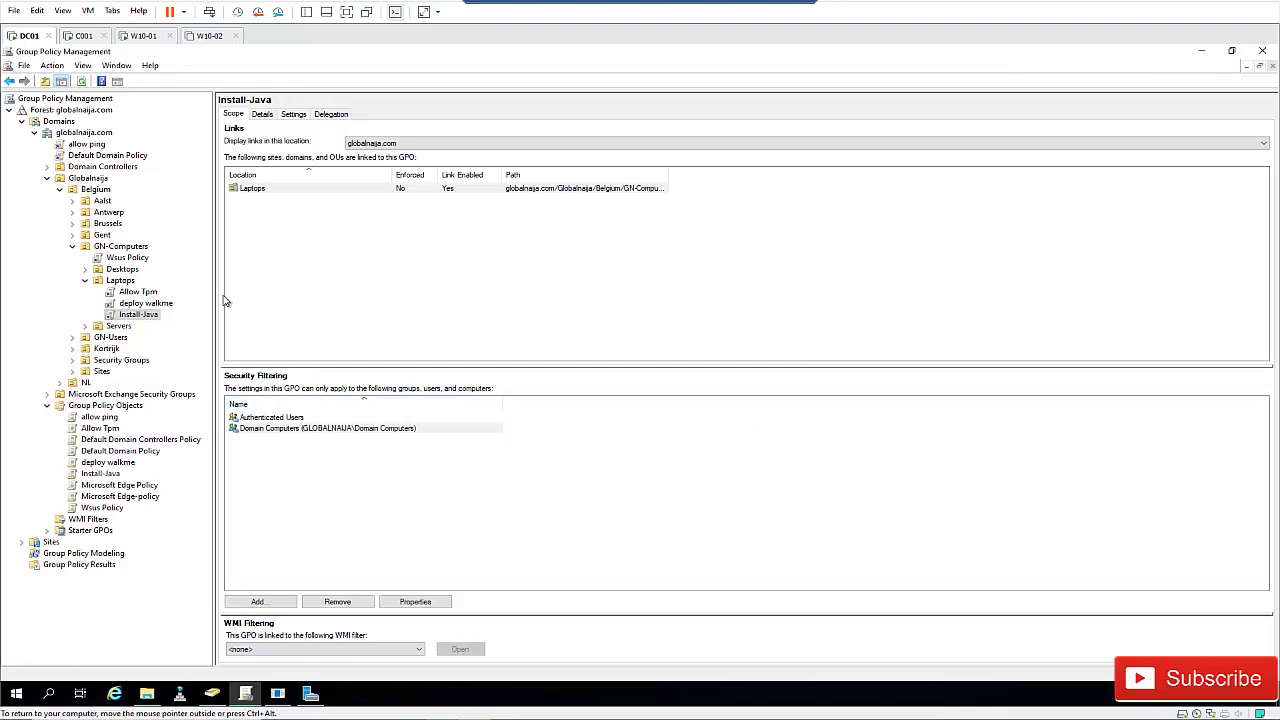
{"action": "left_click", "coordinate": [117, 284]}
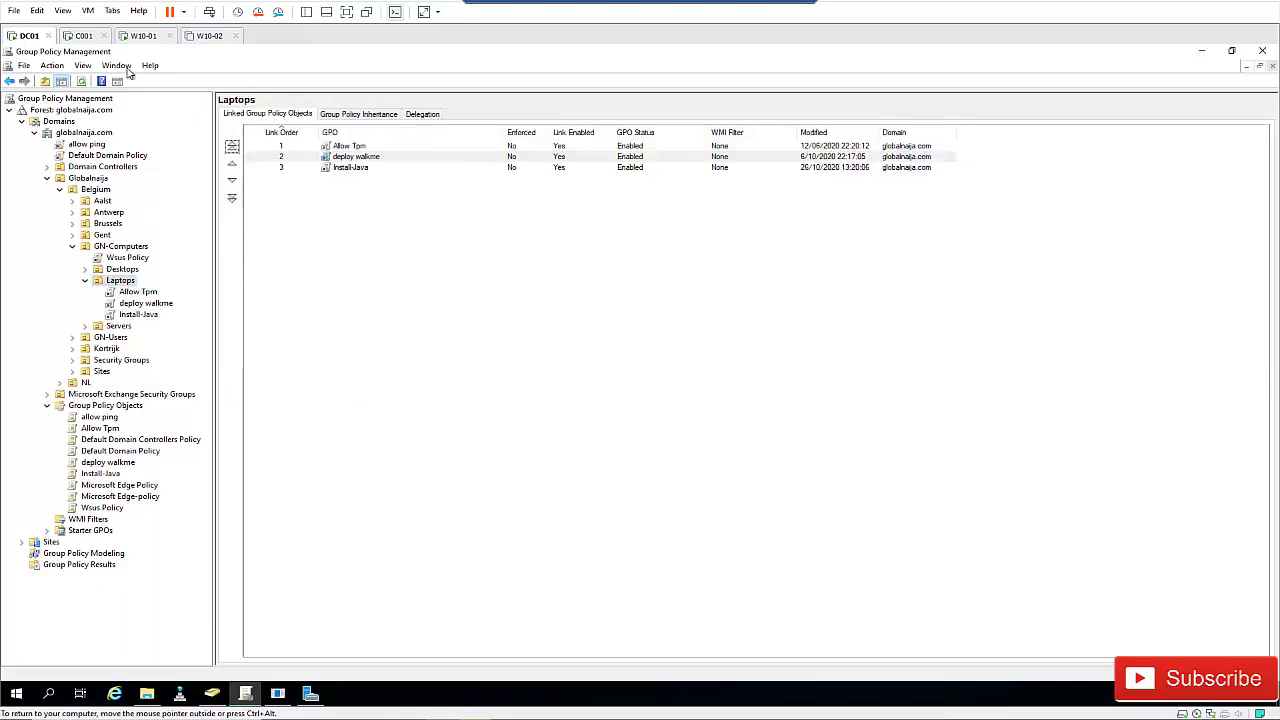
Switch to the C001 machine, minimize the Java folder window and open Command Prompt.
{"action": "left_click", "coordinate": [80, 35]}
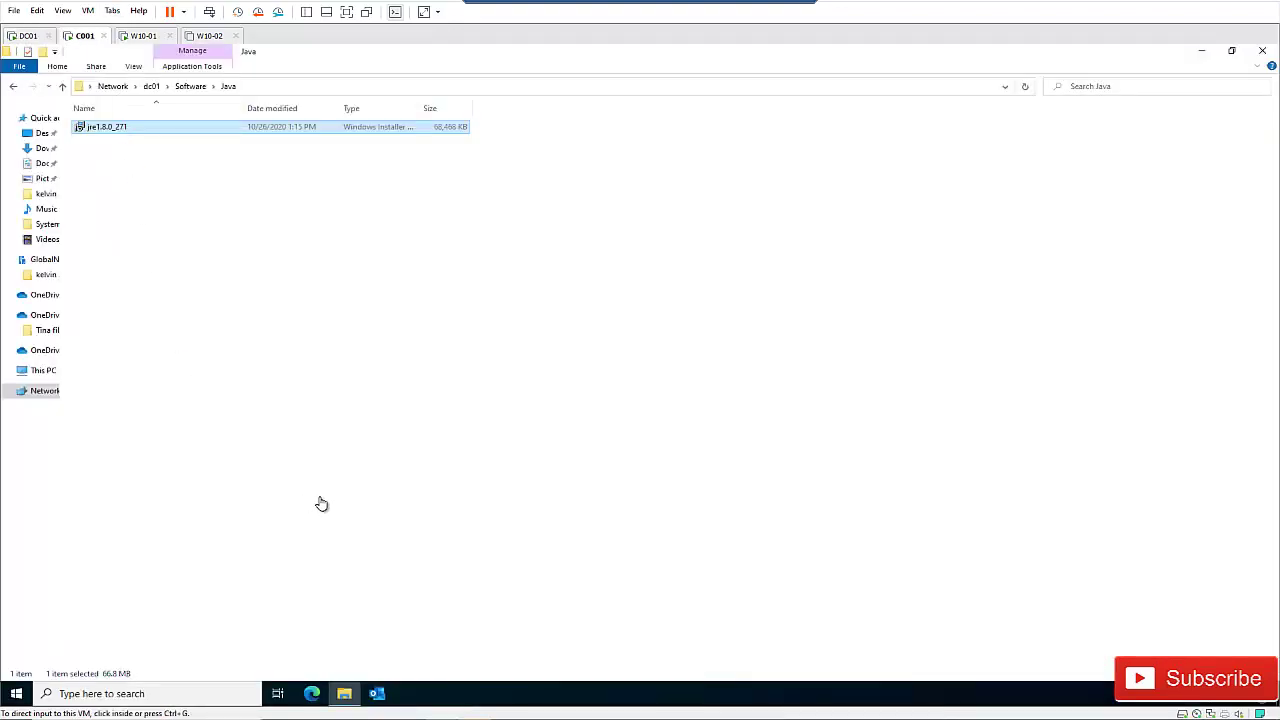
{"action": "left_click", "coordinate": [1201, 50]}
{"action": "left_click", "coordinate": [16, 693]}
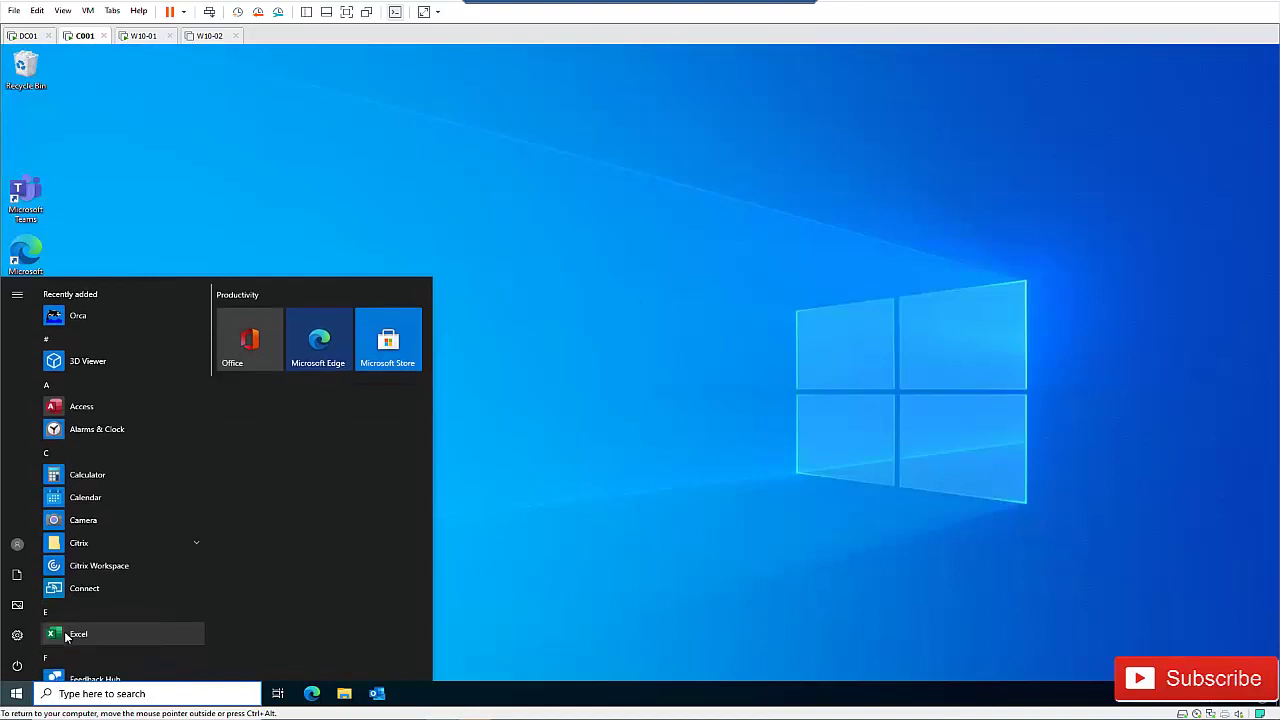
{"action": "type", "text": "cmd"}
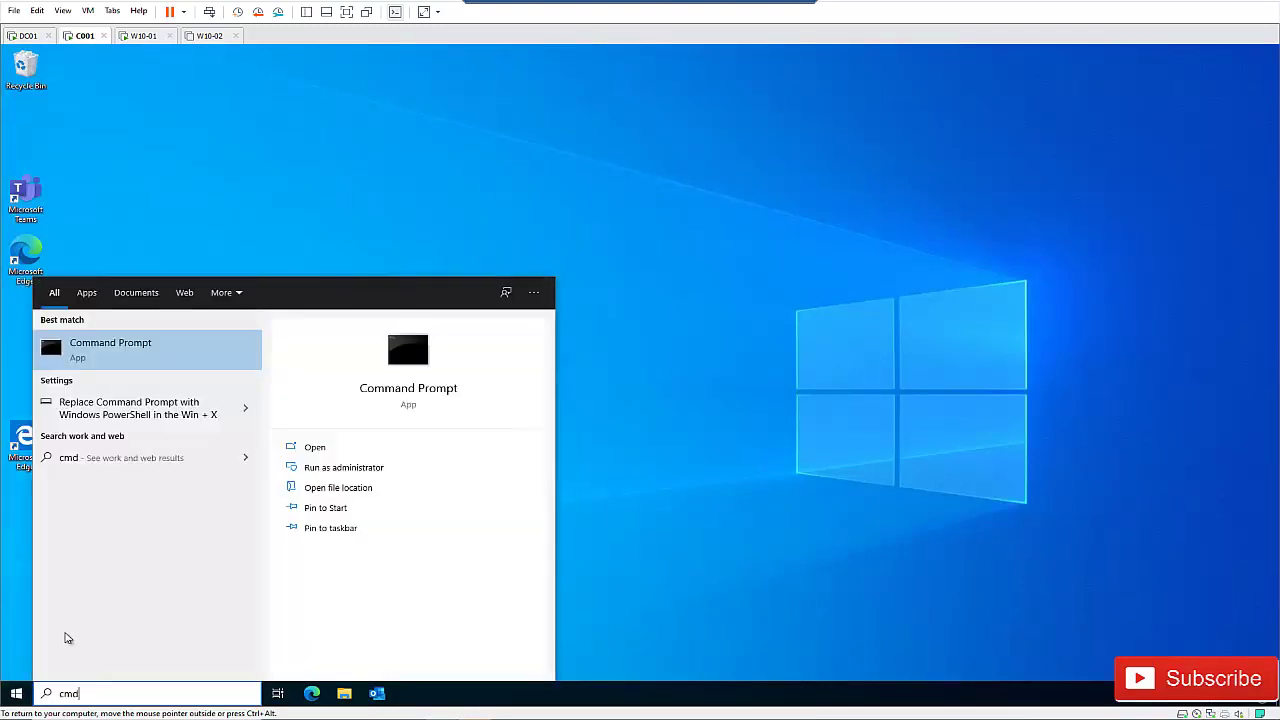
{"action": "key", "text": "Return"}
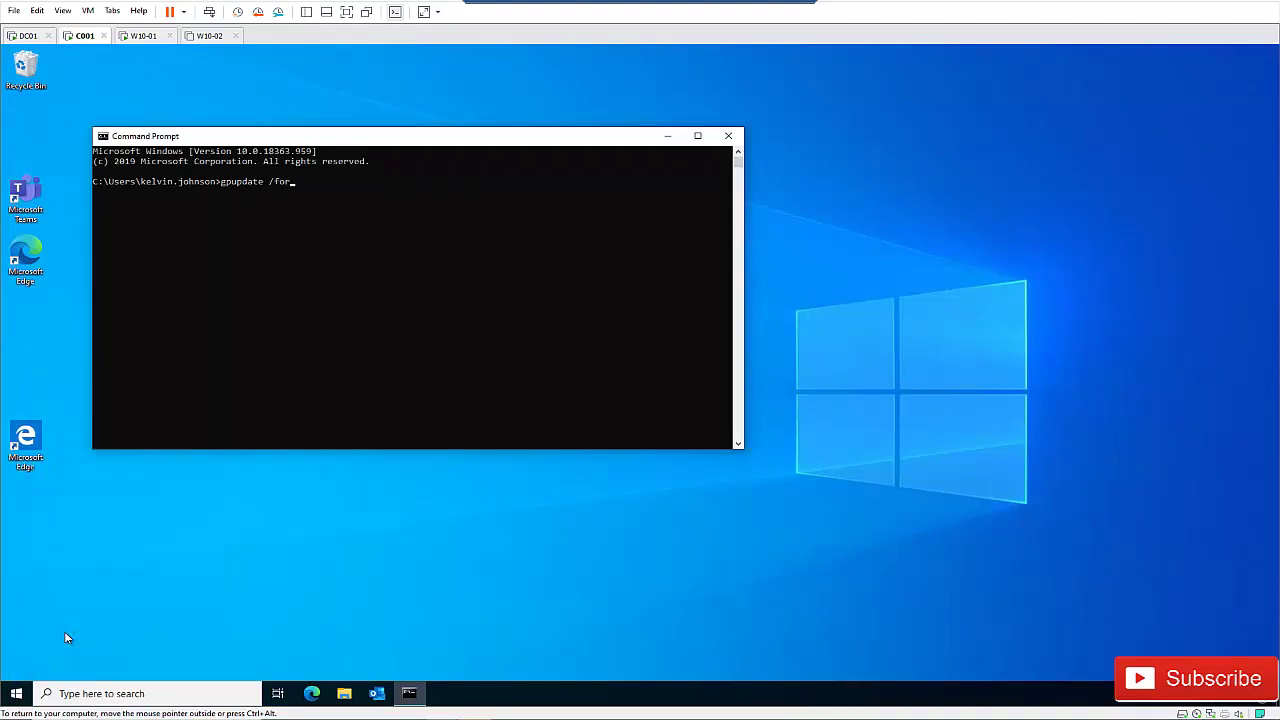
Force a Group Policy update with gpupdate /force and agree to restart the computer.
{"action": "key", "text": "Return"}
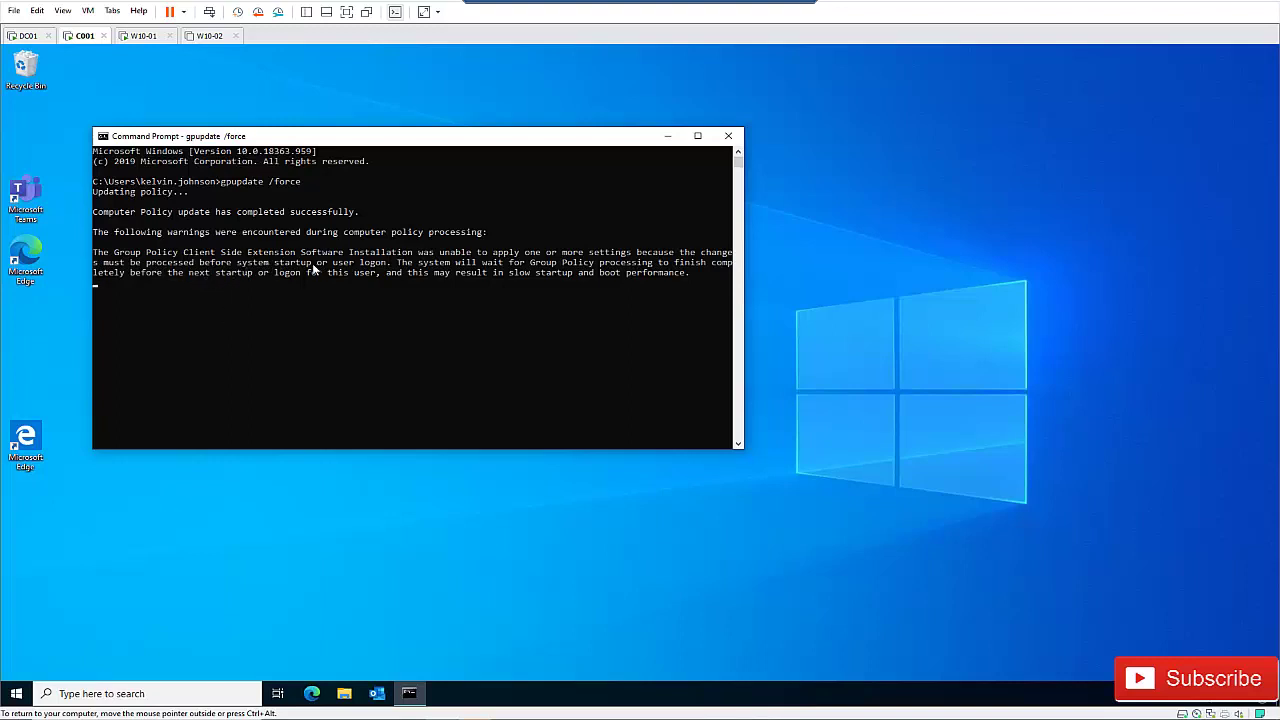
{"action": "left_click", "coordinate": [309, 320]}
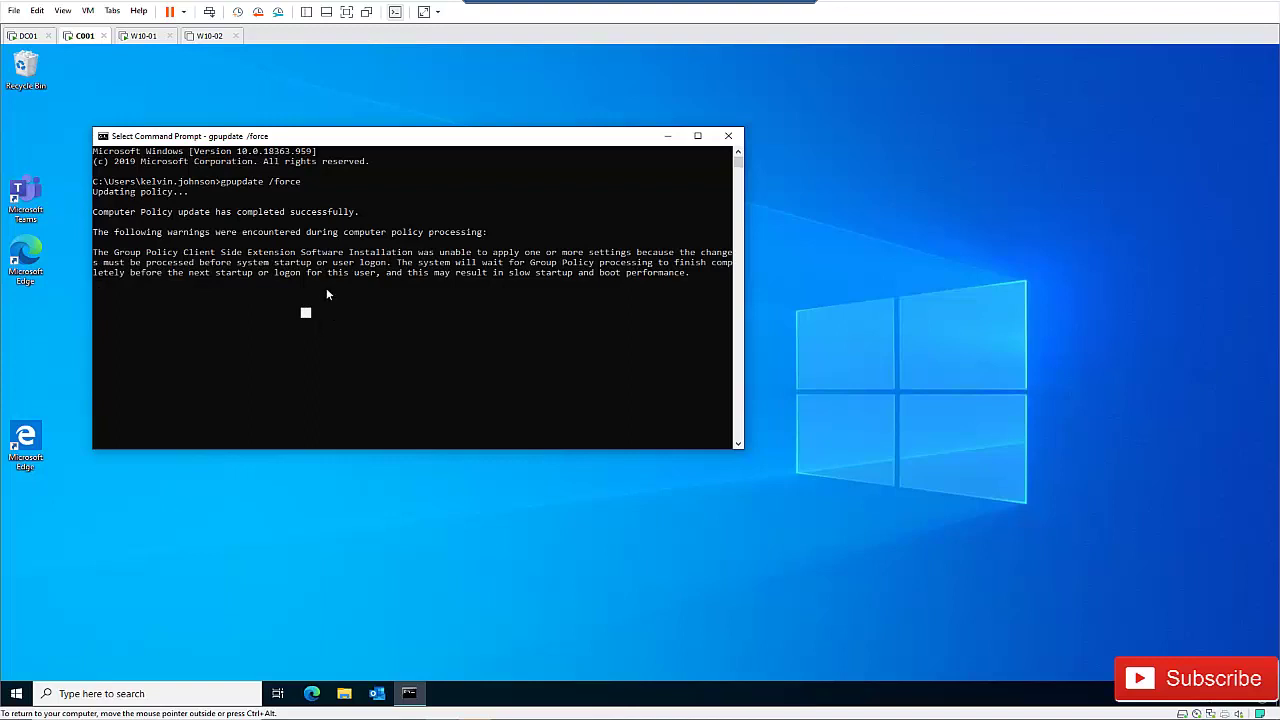
{"action": "key", "text": "Escape"}
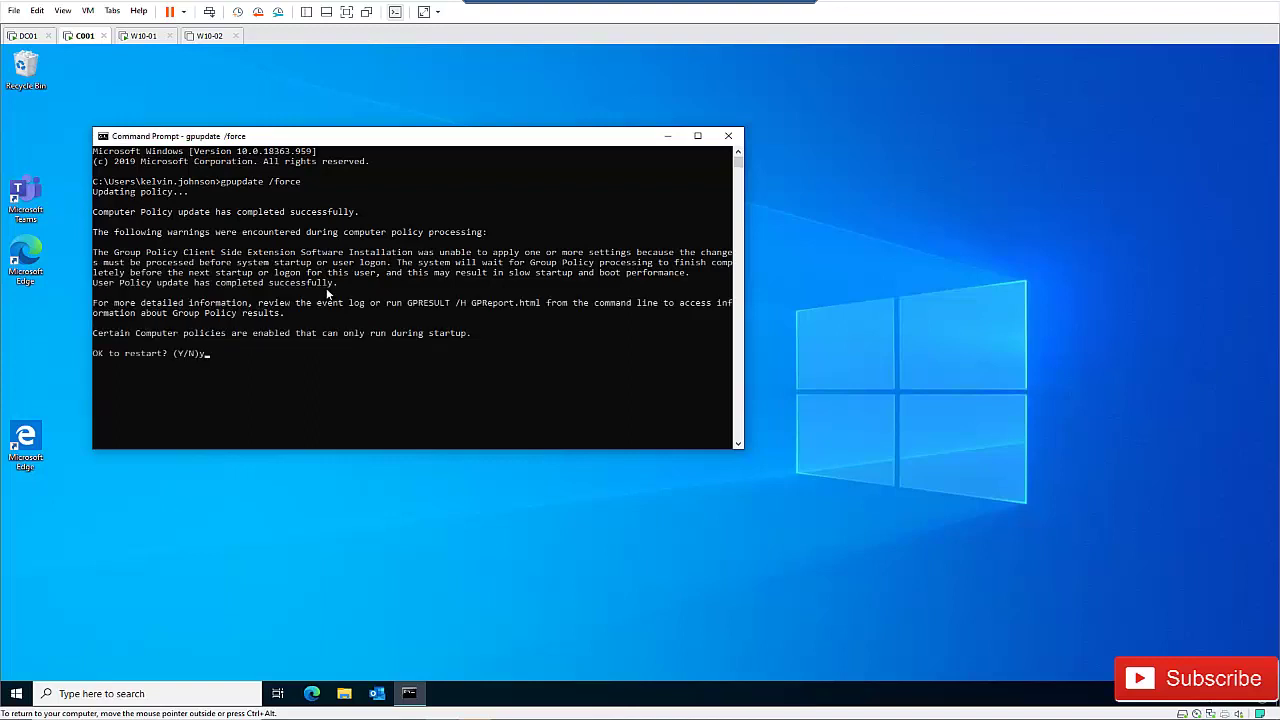
{"action": "key", "text": "Return"}
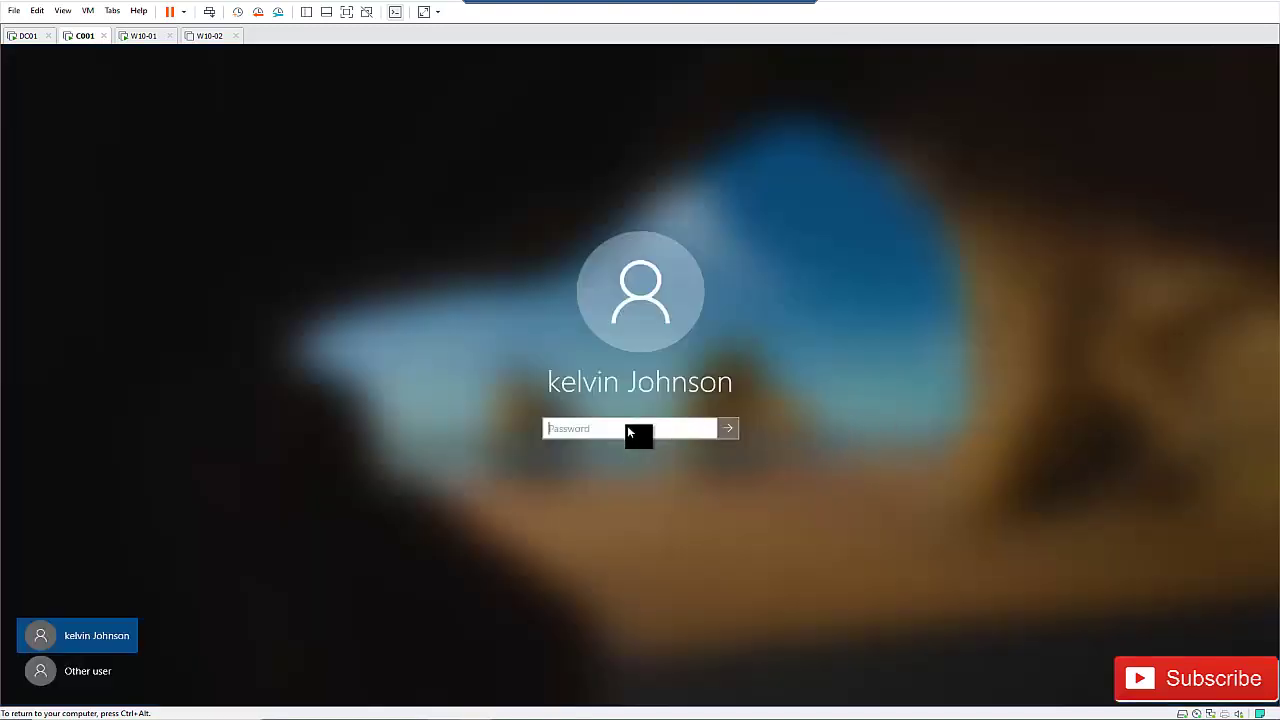
Sign back in to the restarted C001 machine by entering the account password.
{"action": "left_click", "coordinate": [628, 428]}
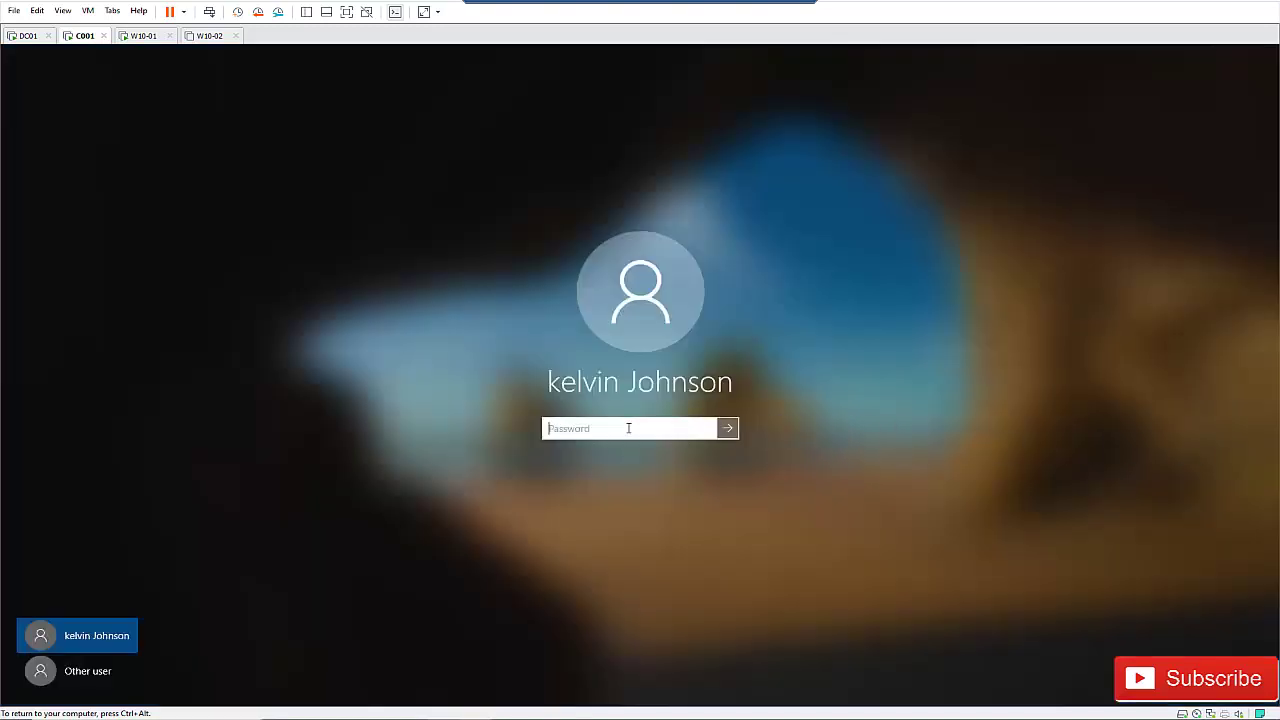
{"action": "type", "text": "••"}
{"action": "key", "text": "Return"}
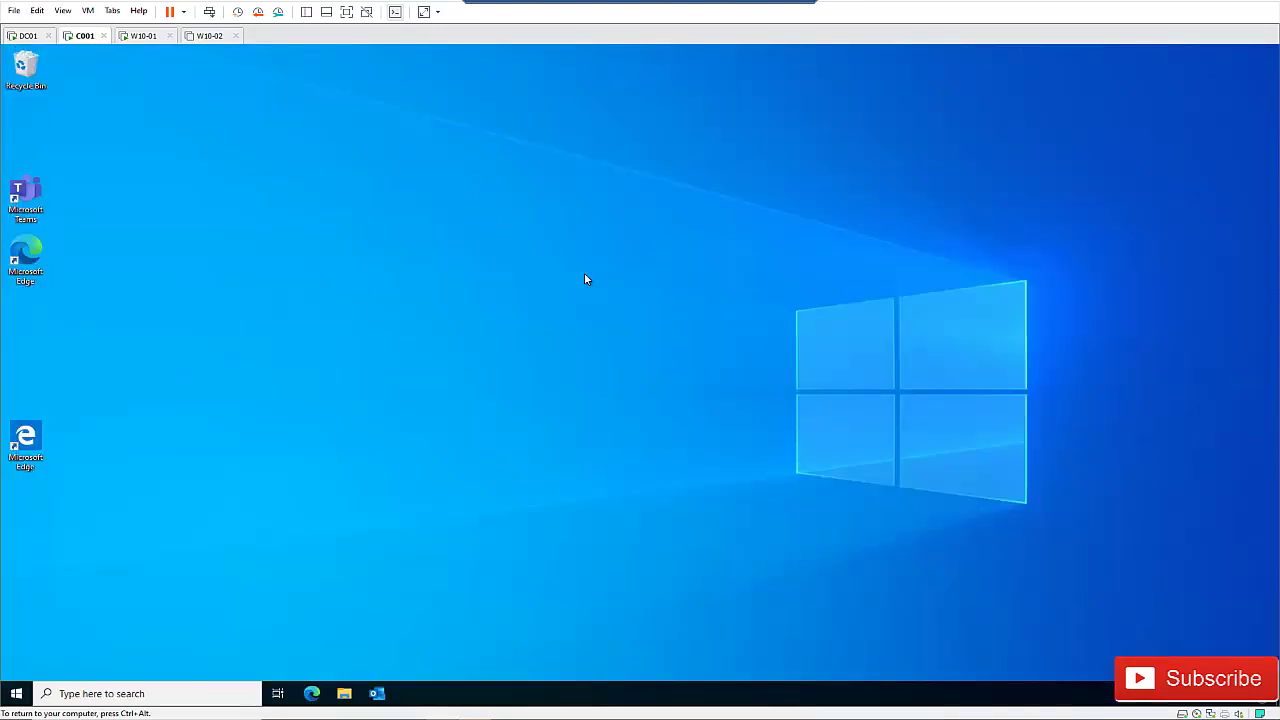
Examine the running processes in Task Manager for Windows Installer activity, dismissing the OneDrive sign-in notices, and minimize it.
{"action": "right_click", "coordinate": [615, 698]}
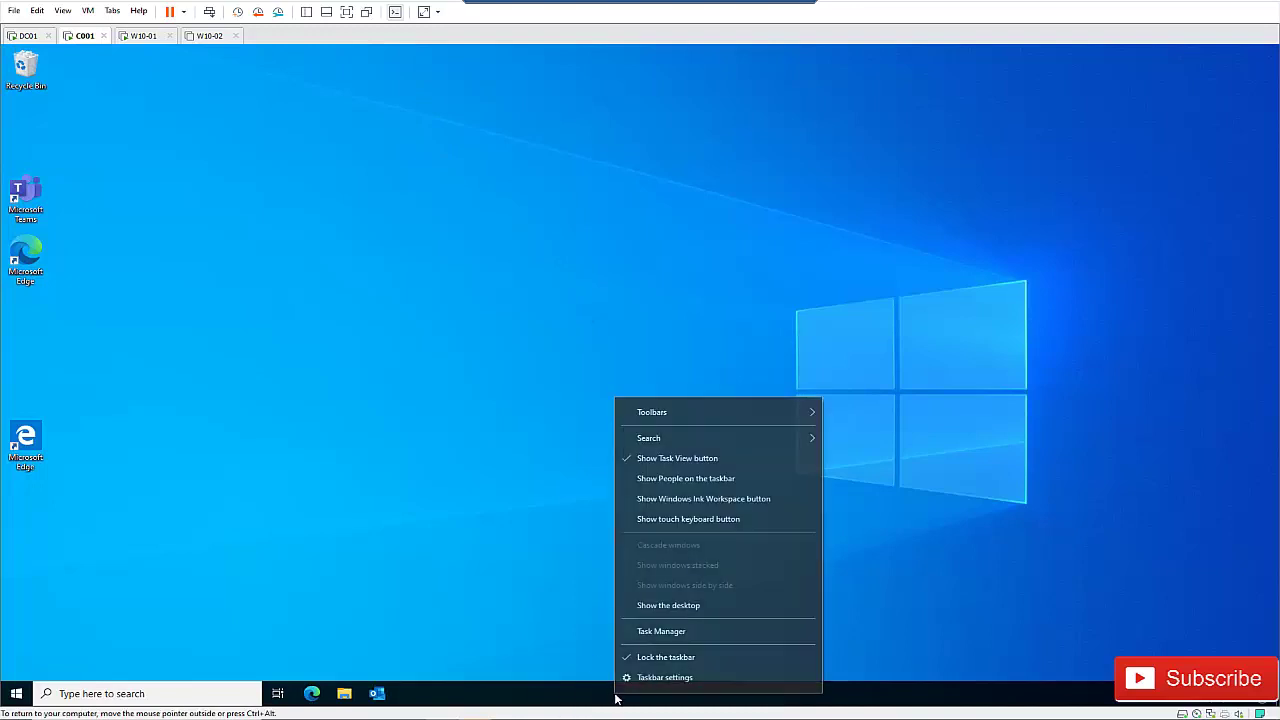
{"action": "left_click", "coordinate": [656, 631]}
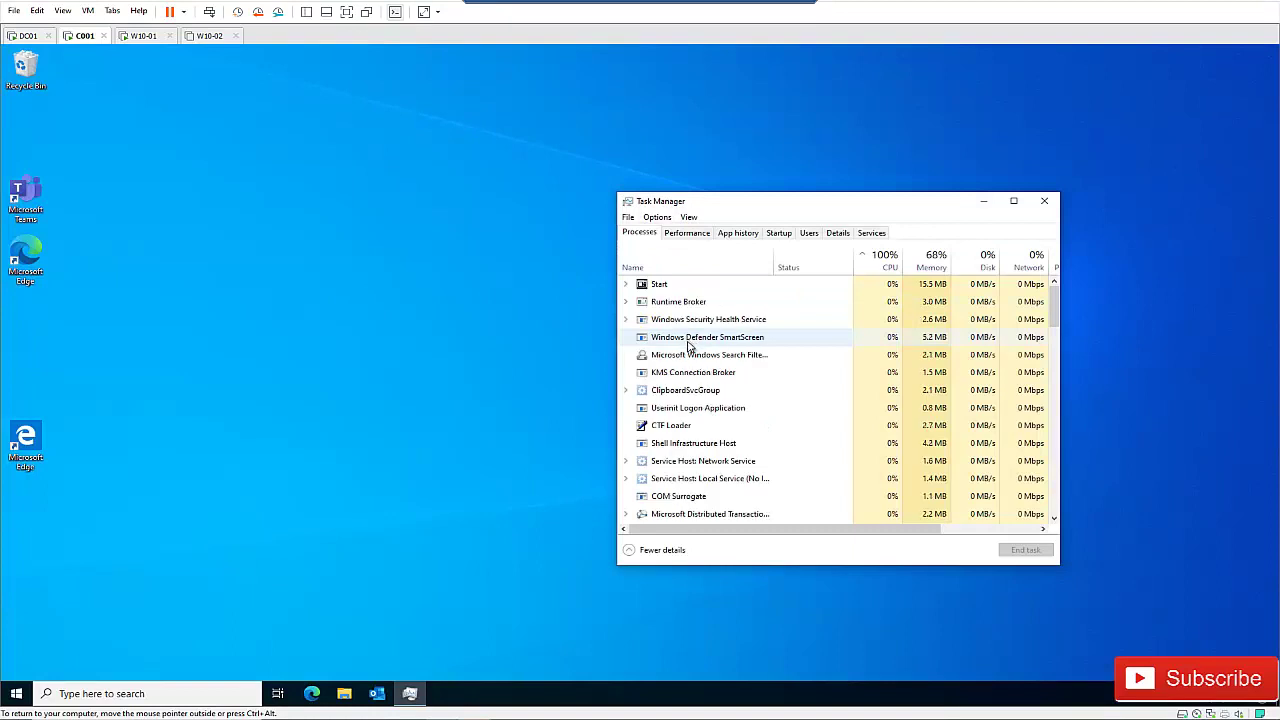
{"action": "scroll", "coordinate": [688, 345], "scroll_direction": "down", "scroll_amount": 2}
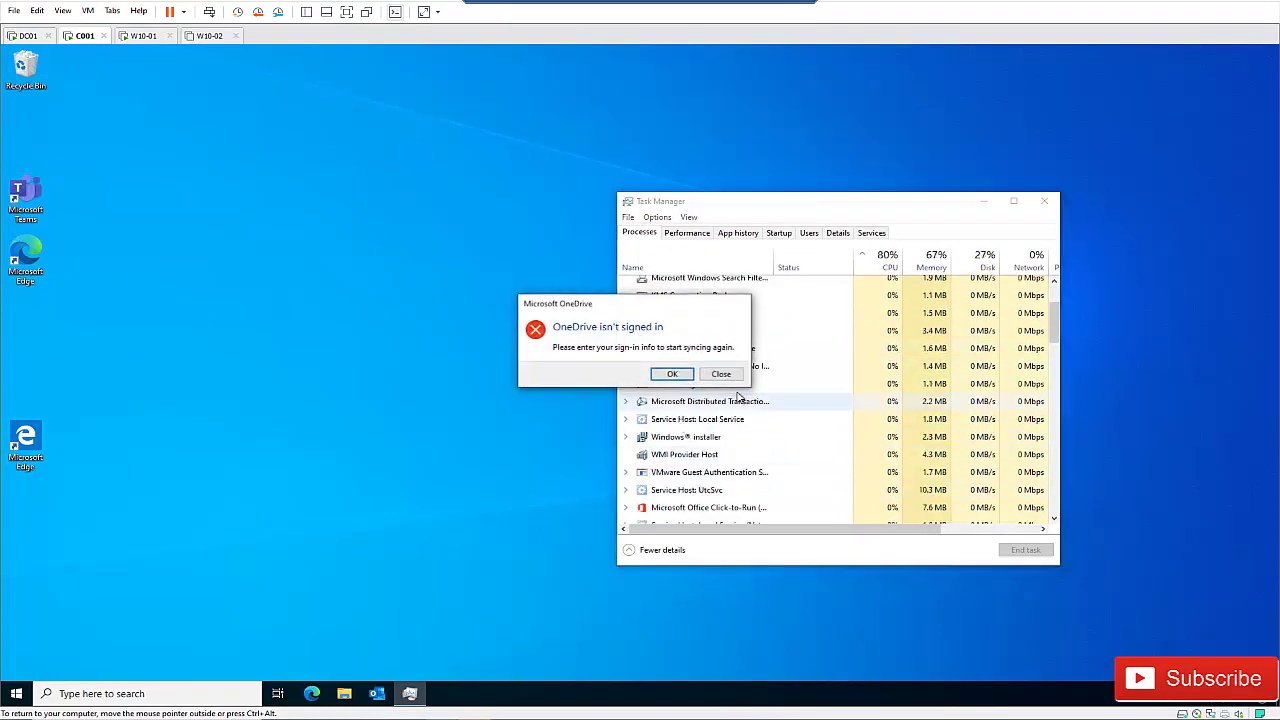
{"action": "left_click", "coordinate": [721, 374]}
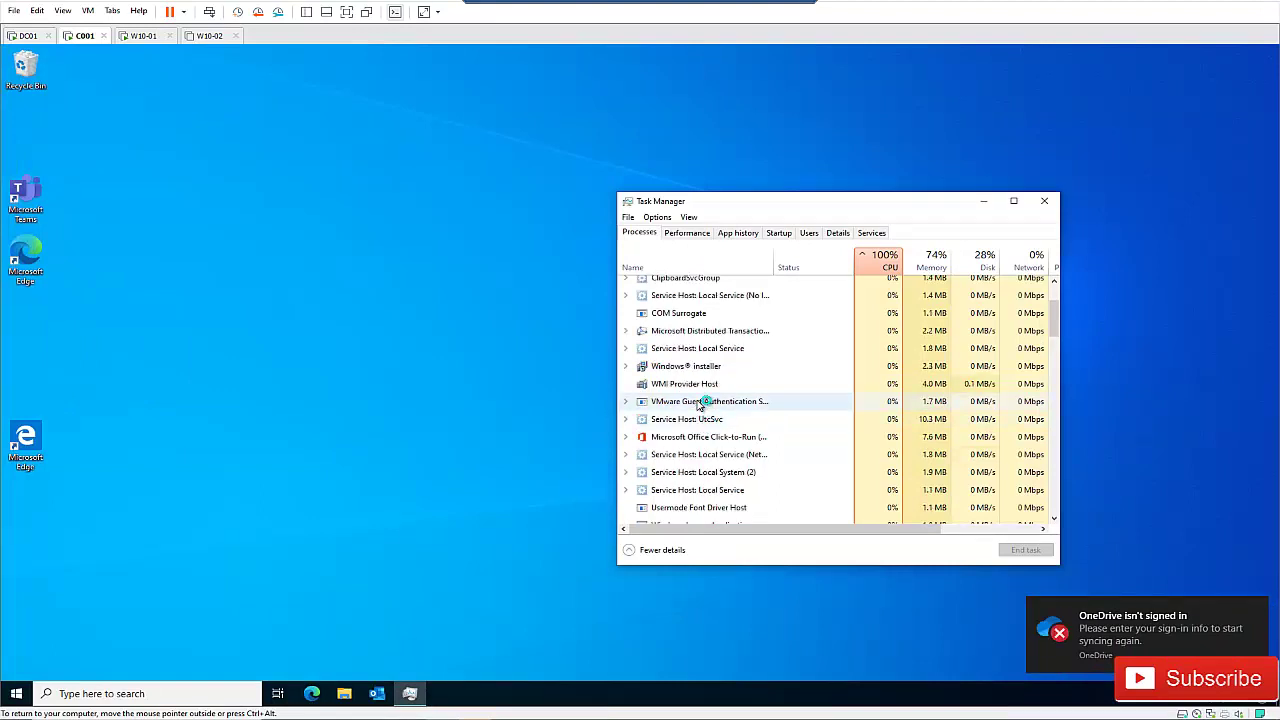
{"action": "left_click", "coordinate": [1252, 611]}
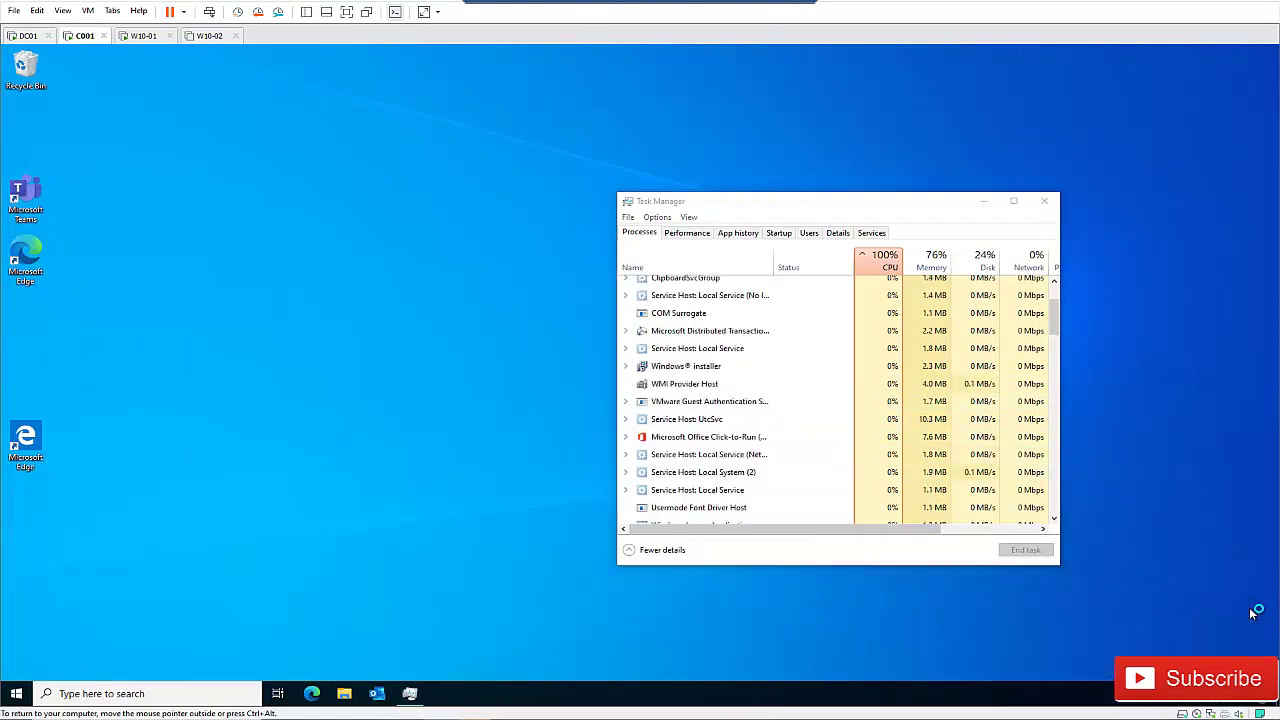
{"action": "left_click", "coordinate": [690, 356]}
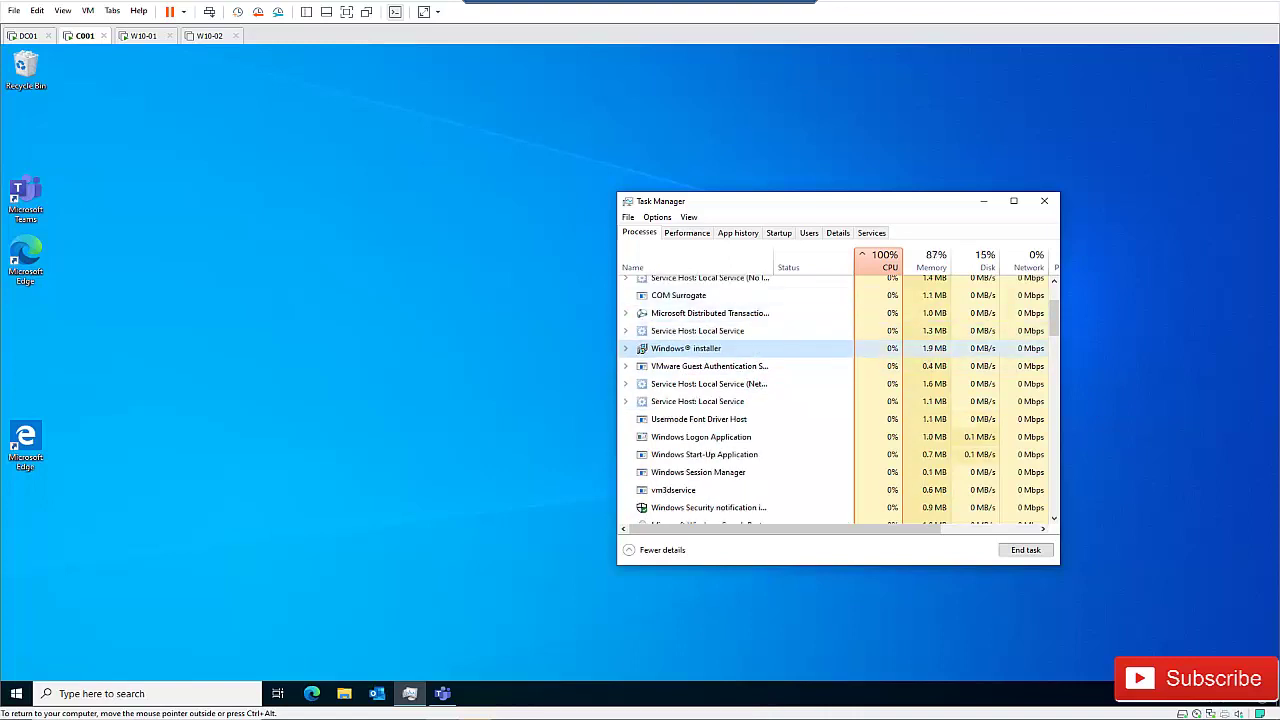
{"action": "scroll", "coordinate": [1031, 343], "scroll_direction": "down", "scroll_amount": 5}
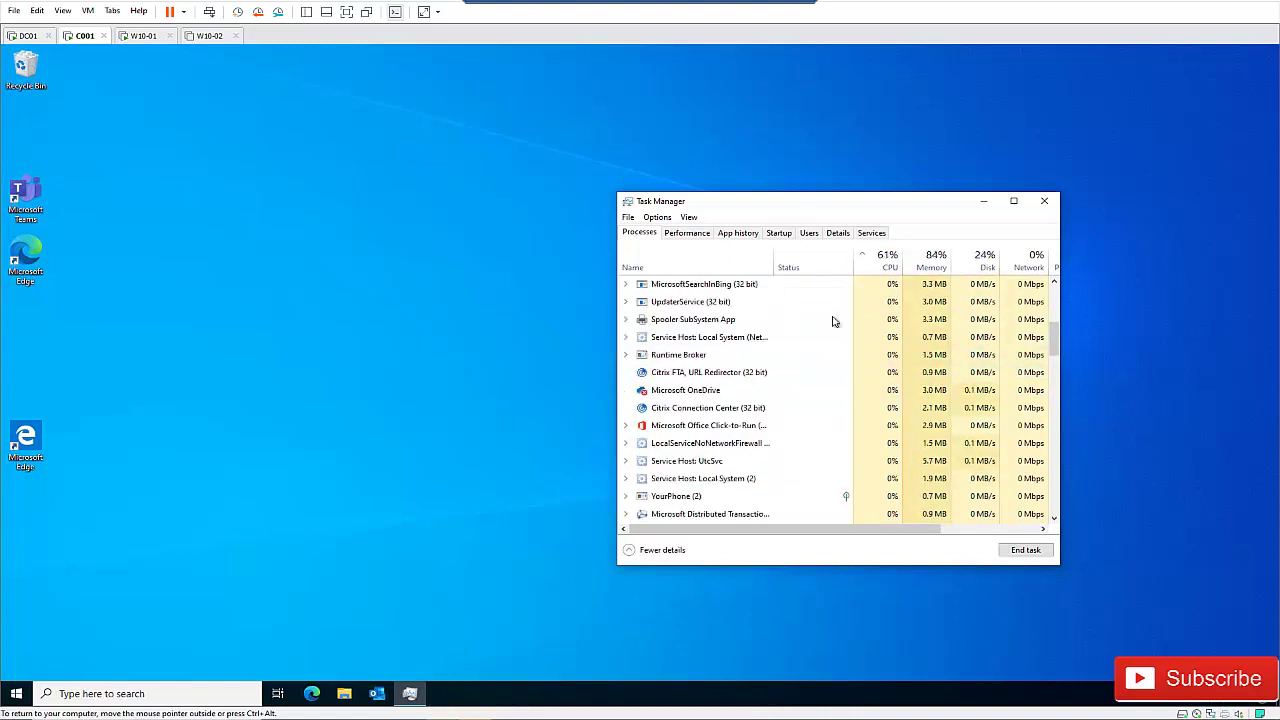
{"action": "left_click", "coordinate": [985, 202]}
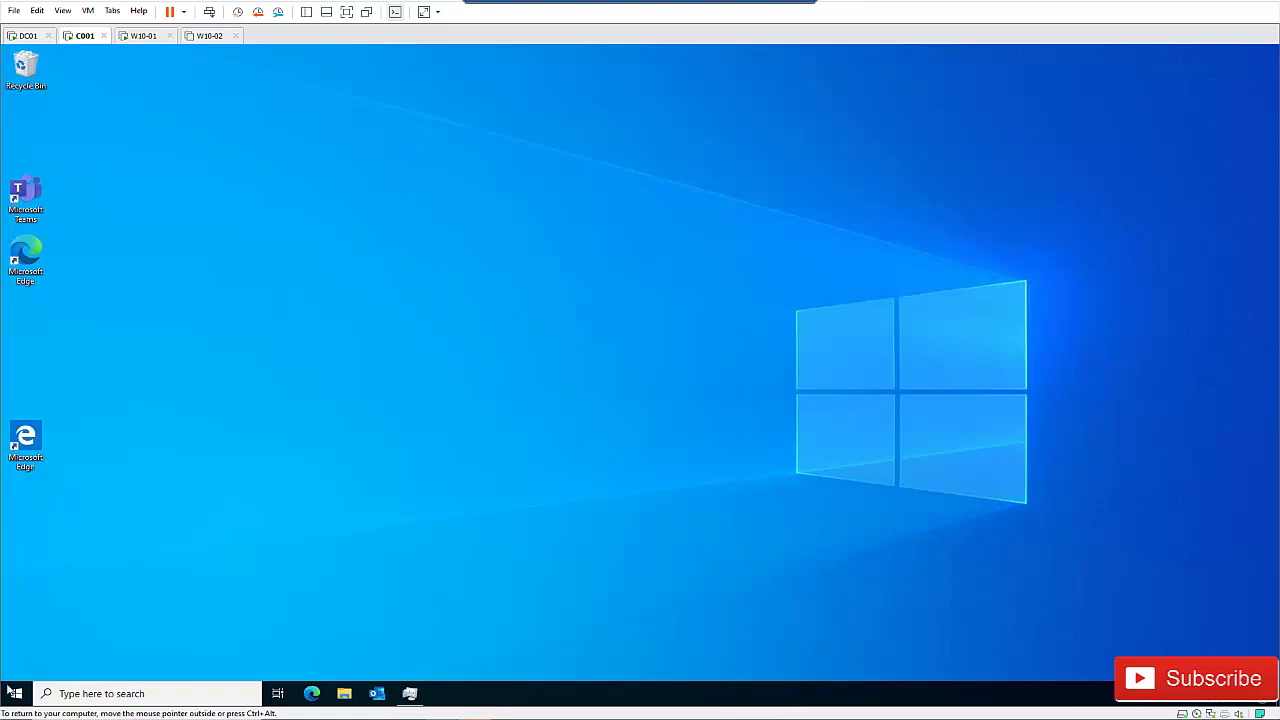
Open Programs and Features with appwiz.cpl, check the installed programs for Java, and minimize the window.
{"action": "left_click", "coordinate": [12, 692]}
{"action": "type", "text": "a"}
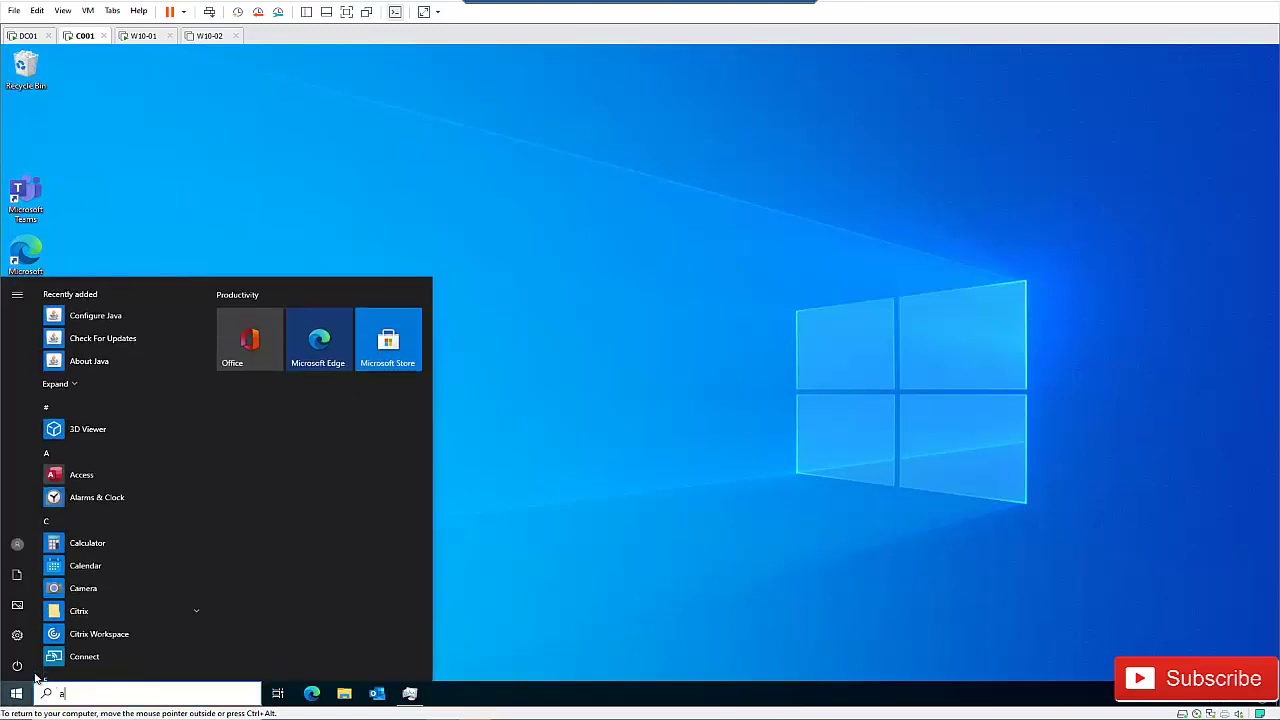
{"action": "type", "text": "pp"}
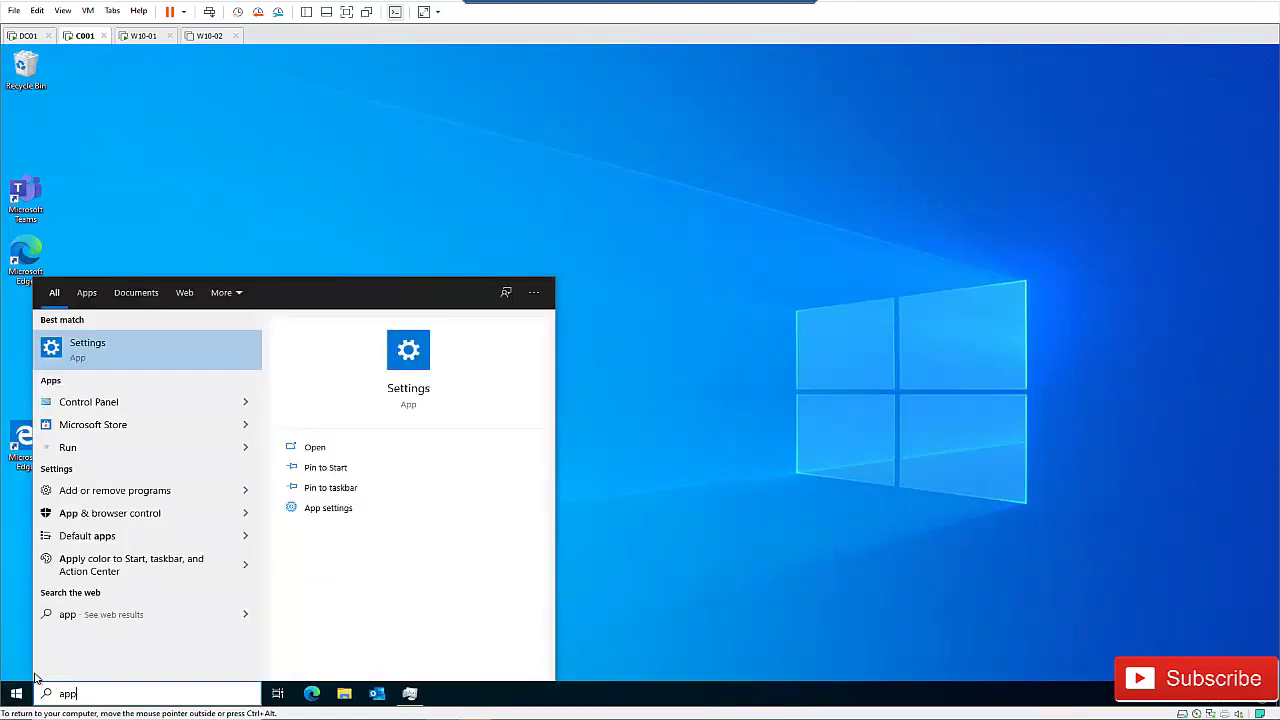
{"action": "type", "text": "wiz"}
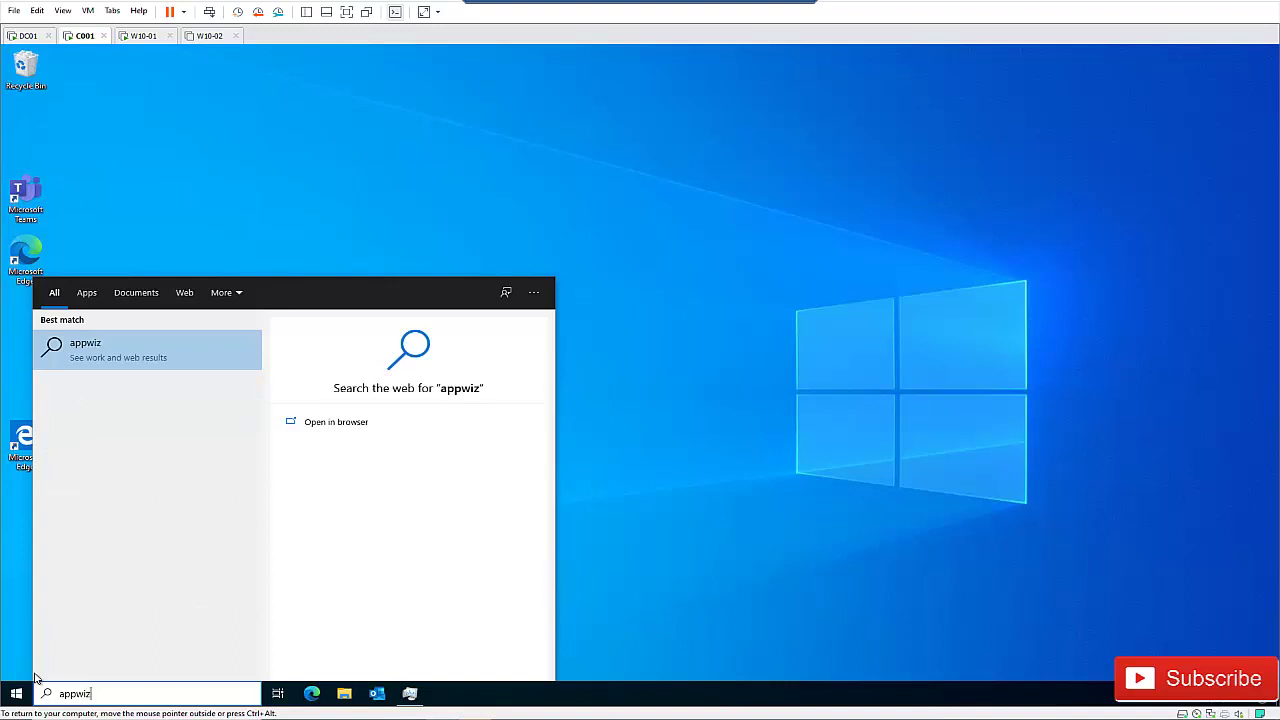
{"action": "type", "text": ".cpl"}
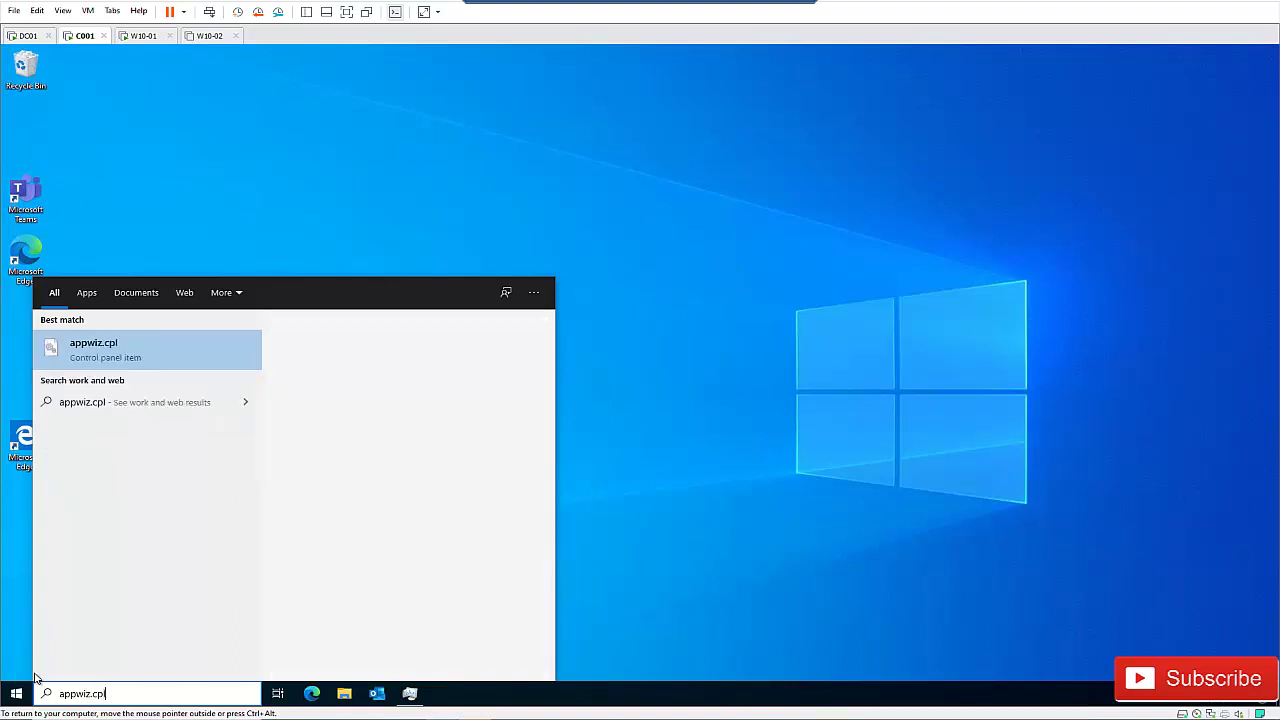
{"action": "key", "text": "Return"}
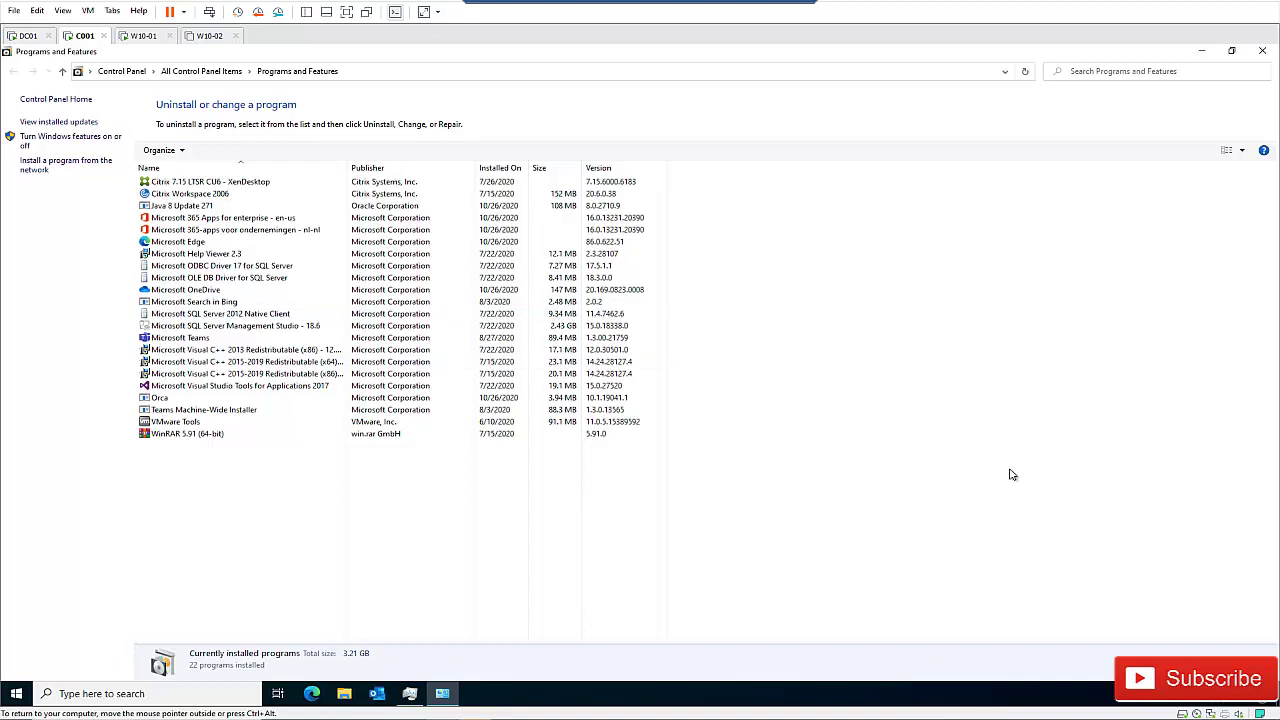
{"action": "left_click", "coordinate": [1201, 50]}
Open Configure Java, review the About version information and the Advanced settings, and close the Java Control Panel.
{"action": "left_click", "coordinate": [16, 694]}
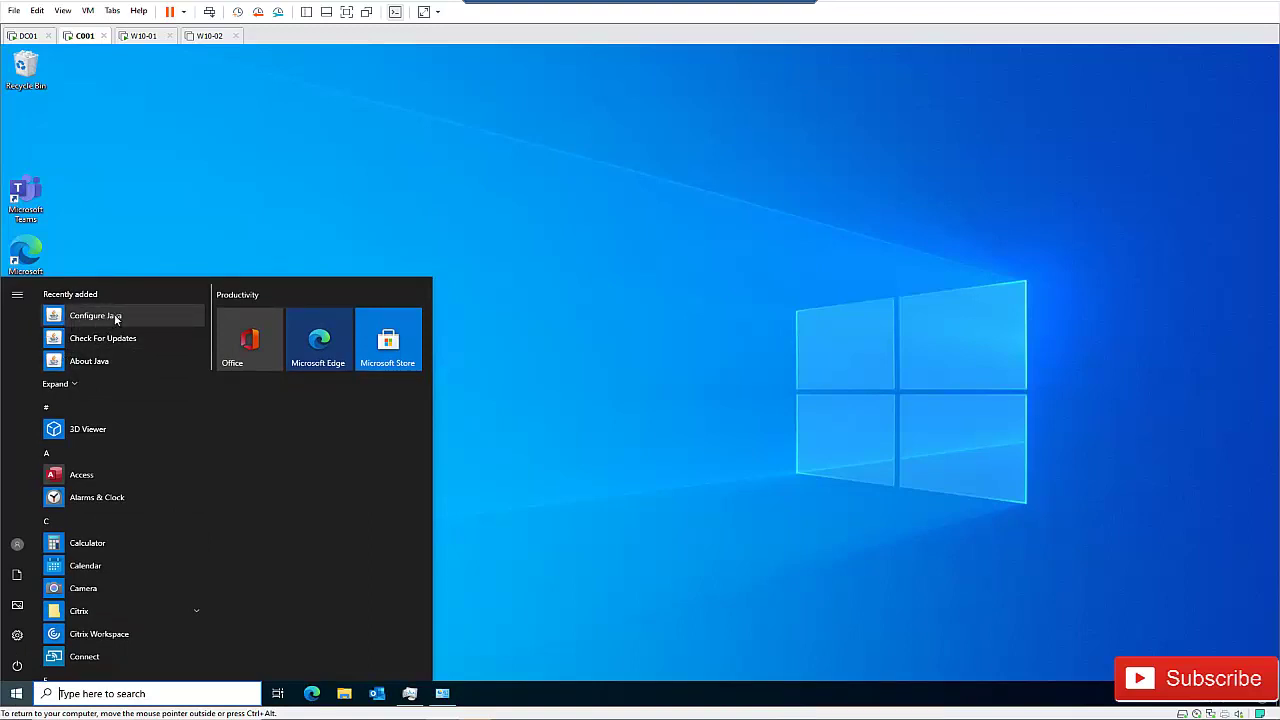
{"action": "left_click", "coordinate": [118, 316]}
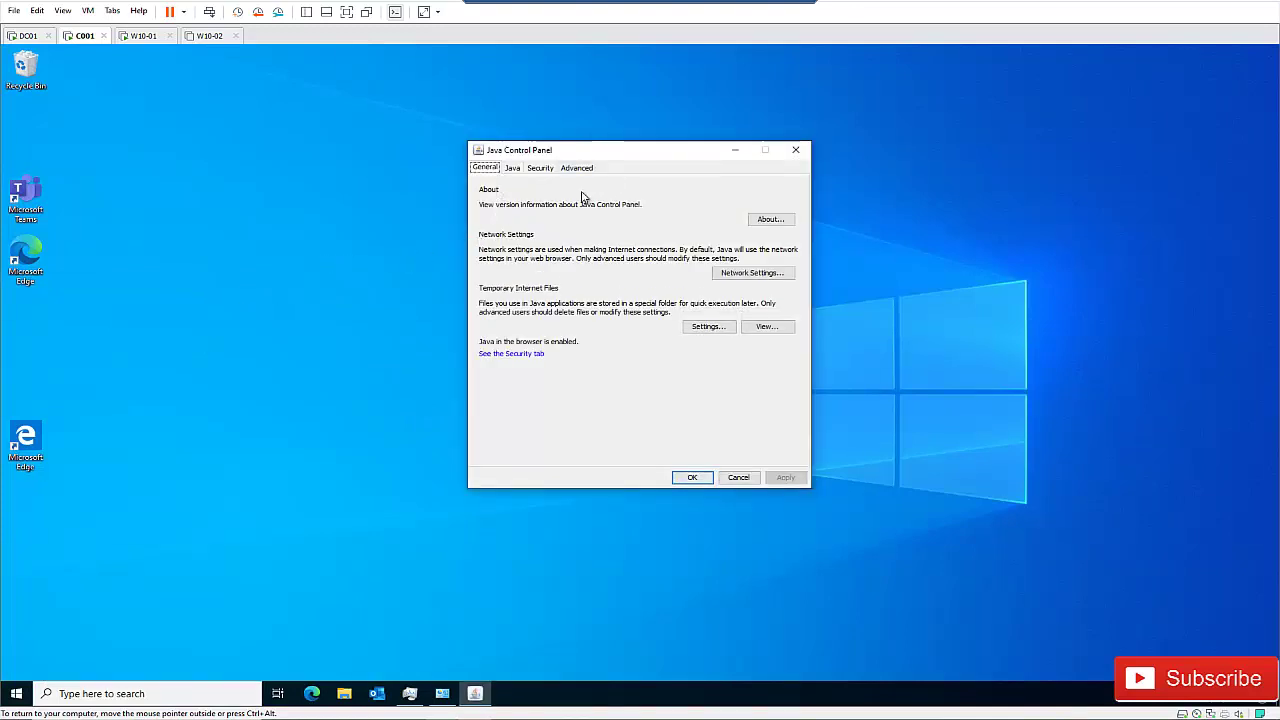
{"action": "left_click", "coordinate": [770, 220]}
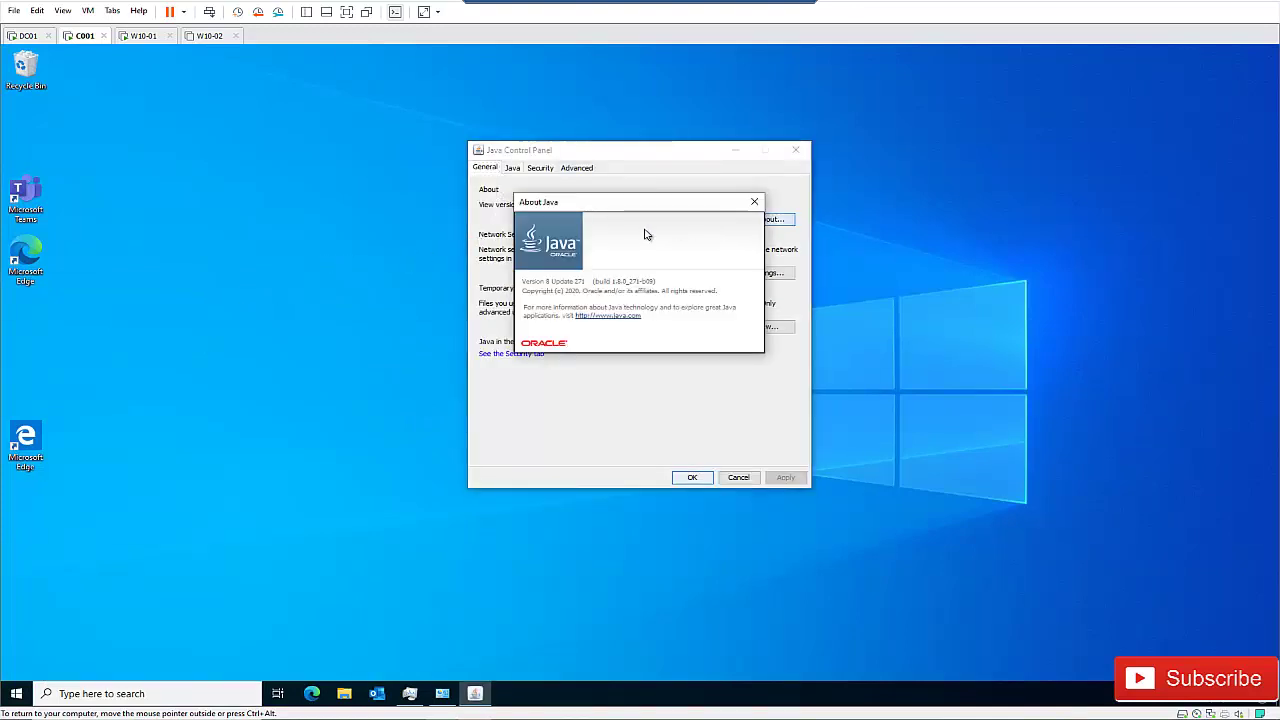
{"action": "left_click", "coordinate": [754, 201]}
{"action": "left_click", "coordinate": [576, 168]}
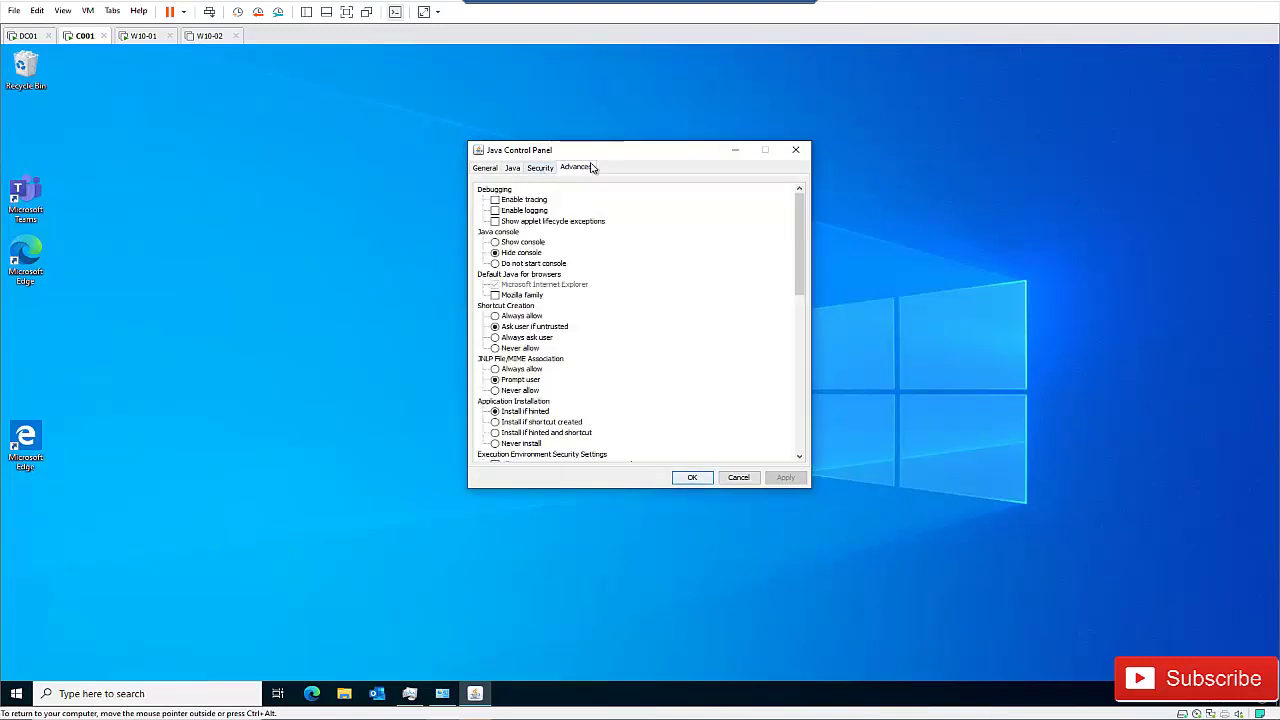
{"action": "left_click", "coordinate": [796, 150]}
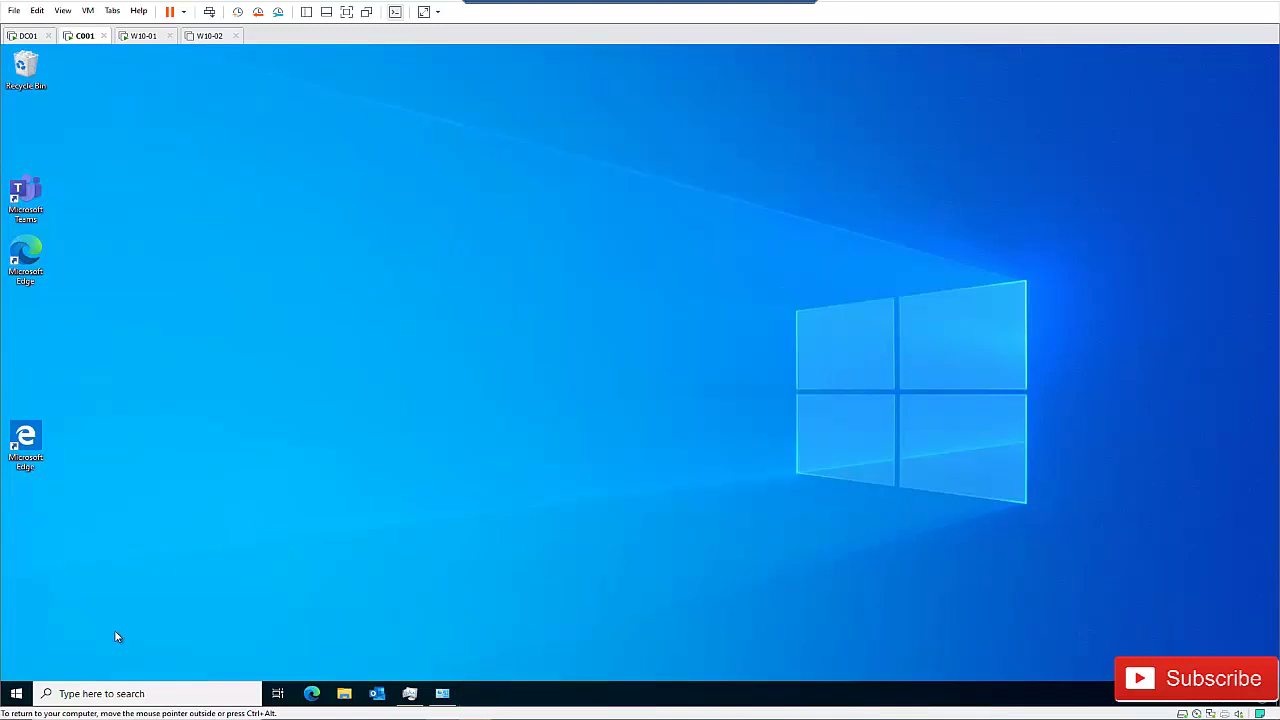
Launch Java's Check For Updates to test the update settings of the deployed package.
{"action": "left_click", "coordinate": [16, 693]}
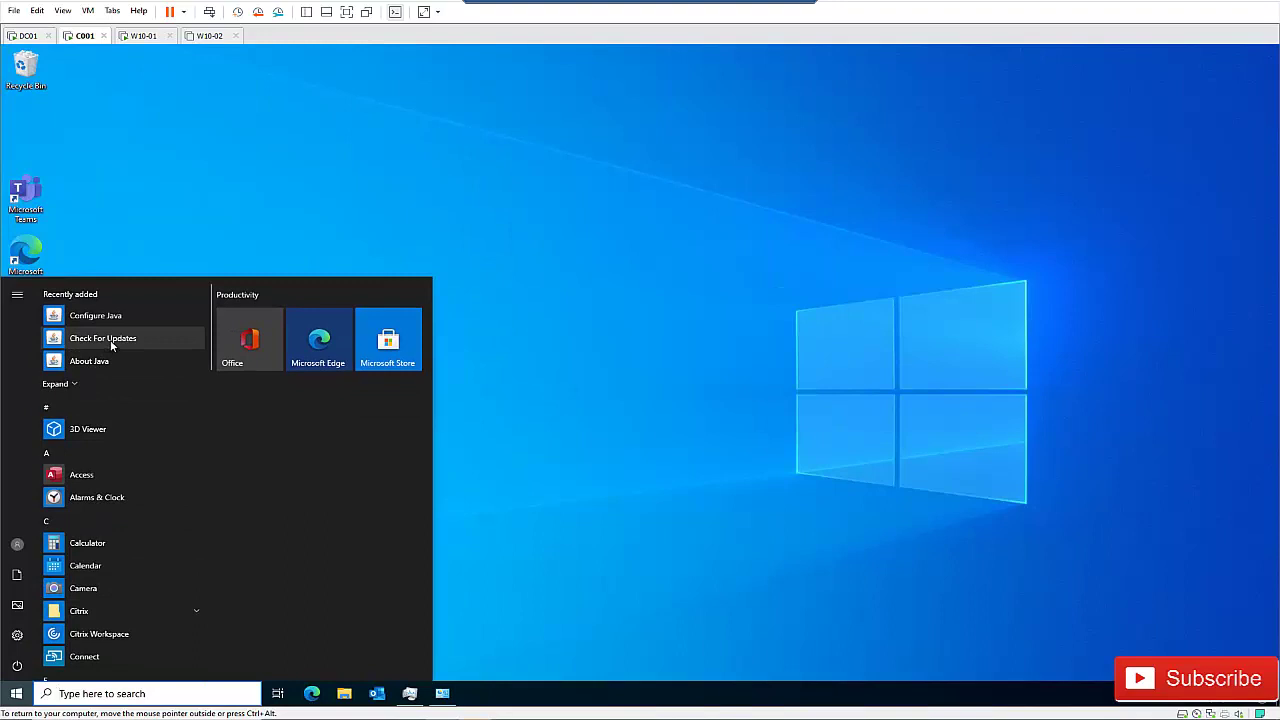
{"action": "left_click", "coordinate": [114, 340]}
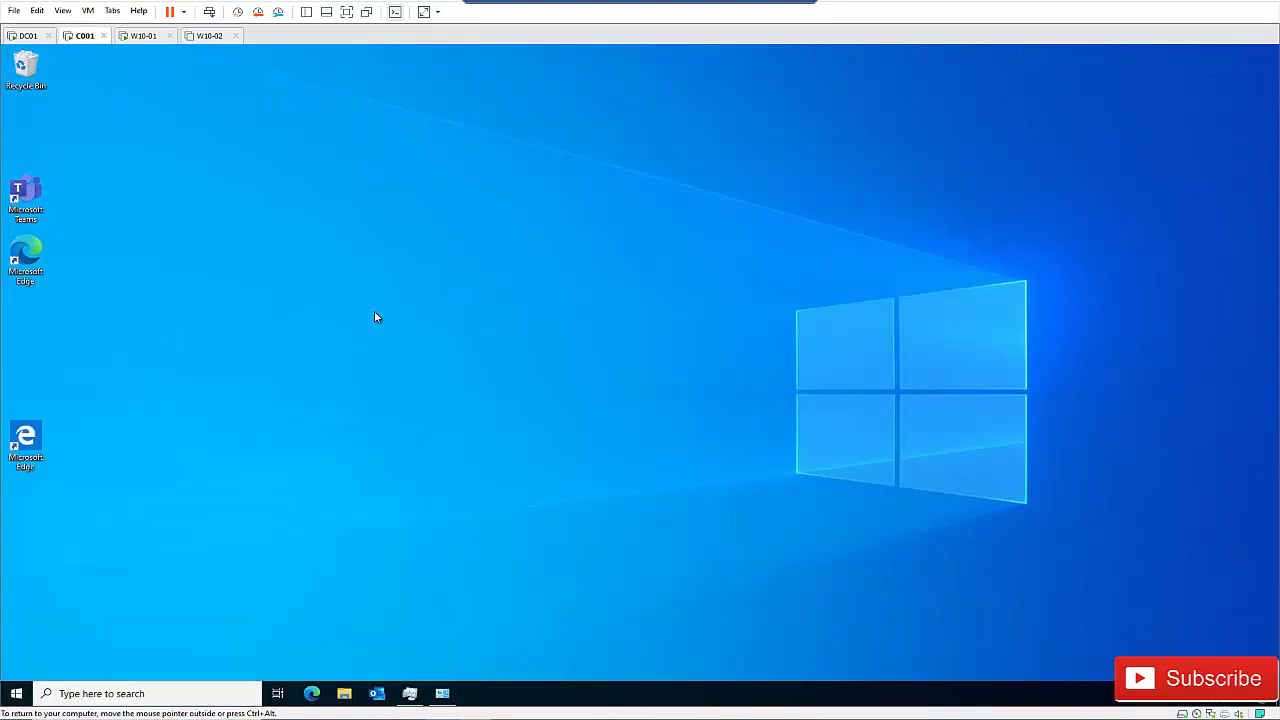